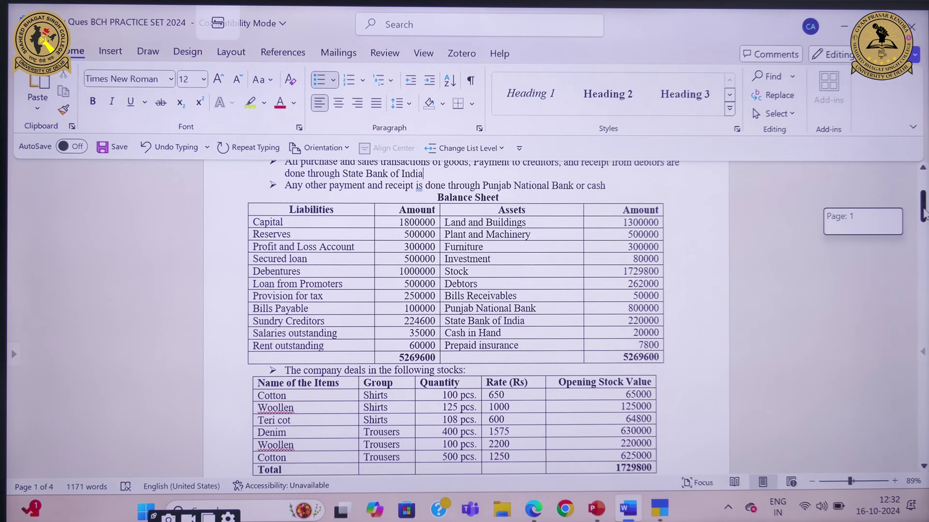
# Leave the Word practice set and bring up TallyPrime's Gateway of Tally
pyautogui.scroll(-1, 923, 213)
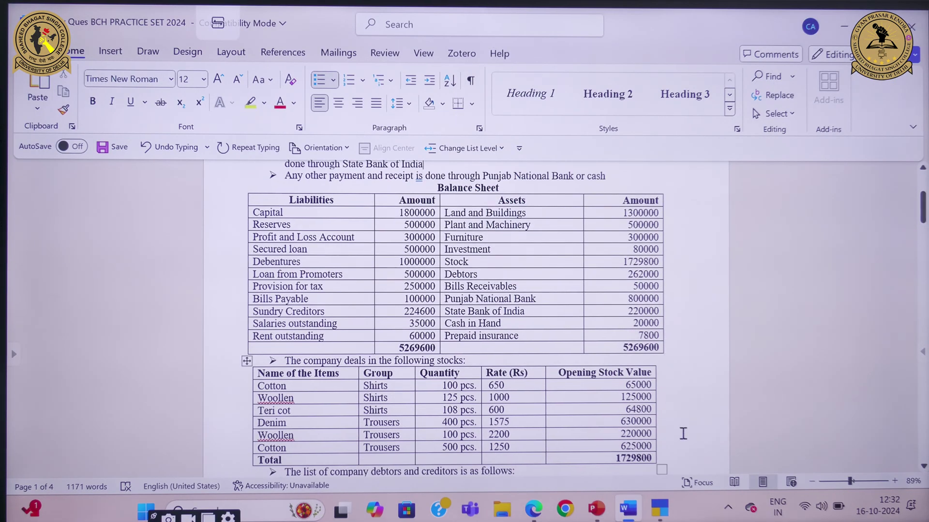
pyautogui.click(660, 508)
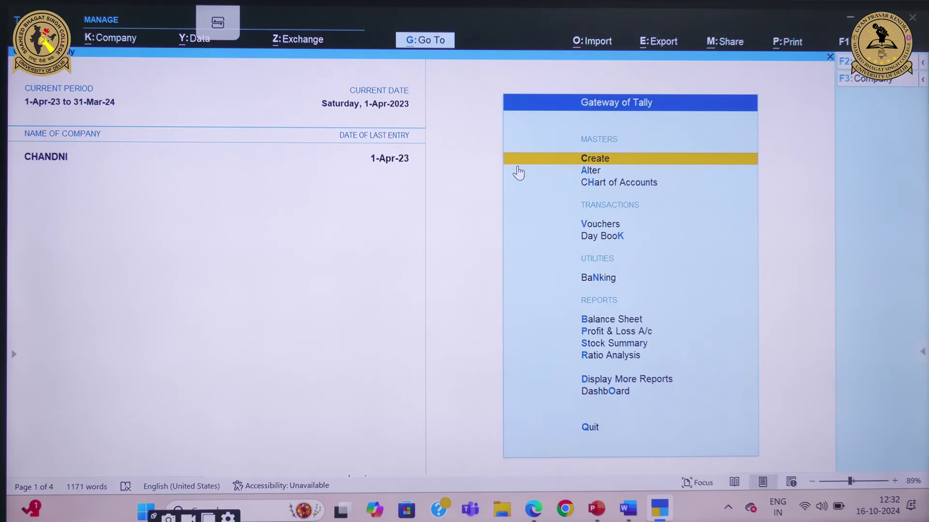
# Start a new company from K:Company > Create, entering the company name and street address
pyautogui.click(127, 43)
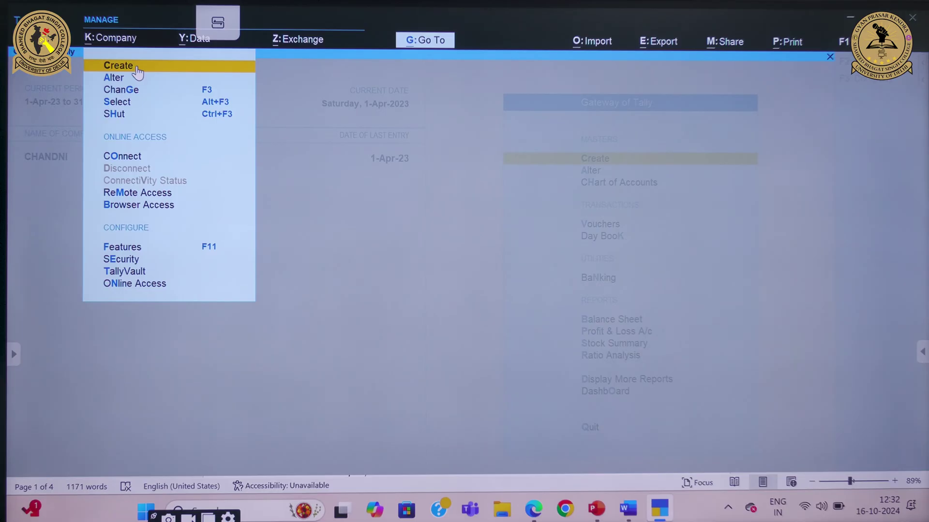
pyautogui.click(137, 65)
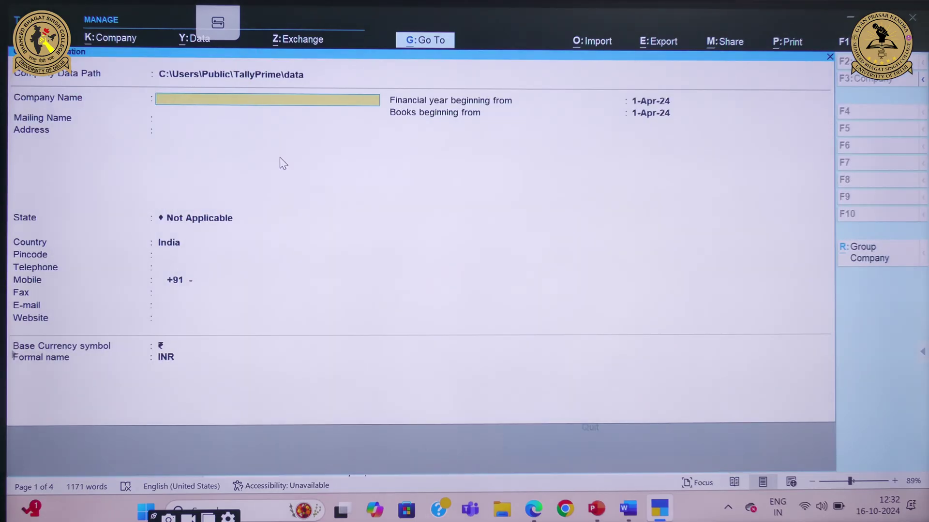
pyautogui.press('Return')
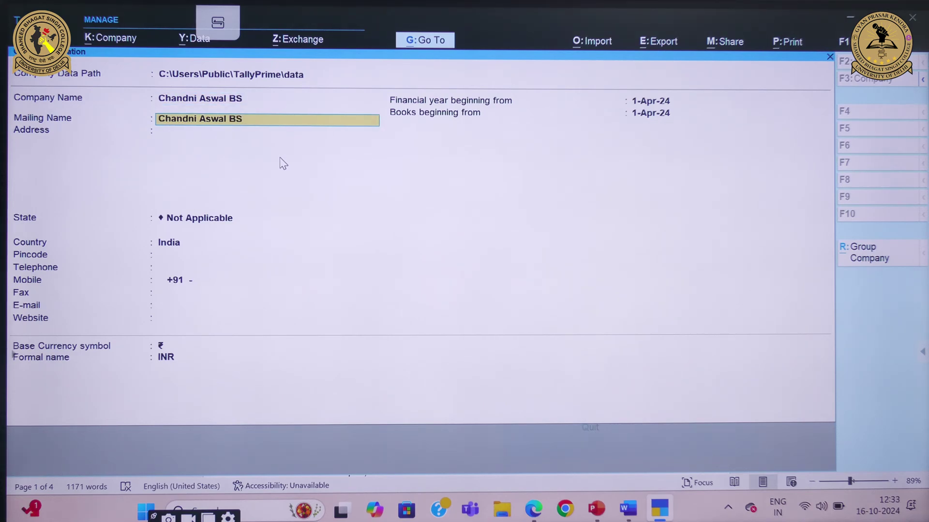
pyautogui.press('Return')
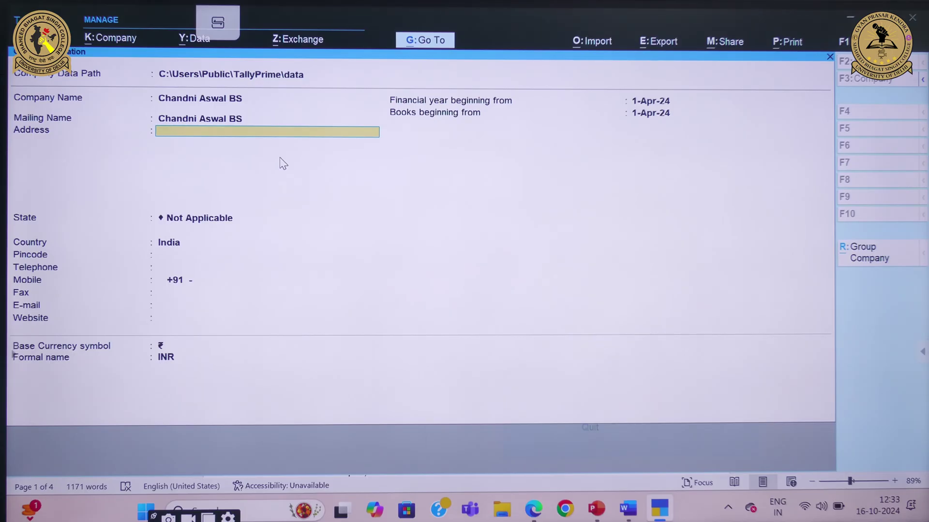
pyautogui.write('SHIEKH SARAI')
pyautogui.press('Return')
pyautogui.press('Return')
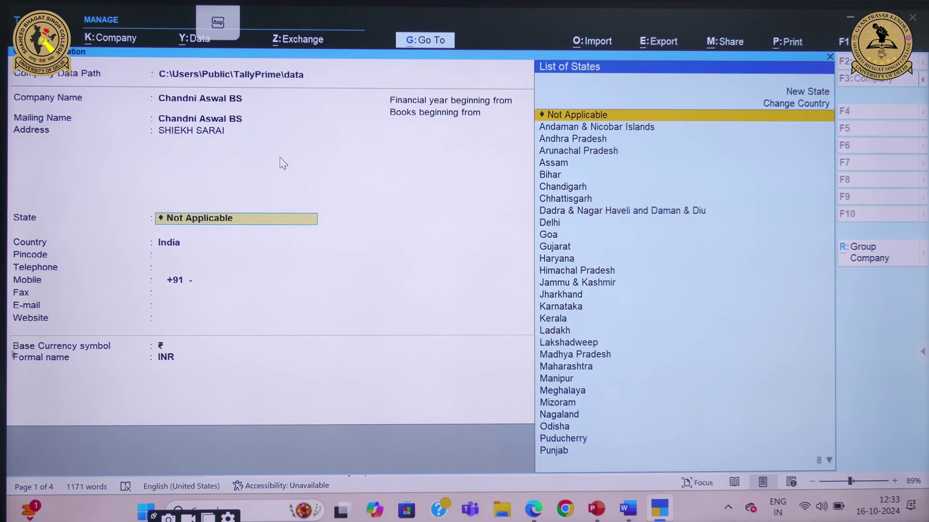
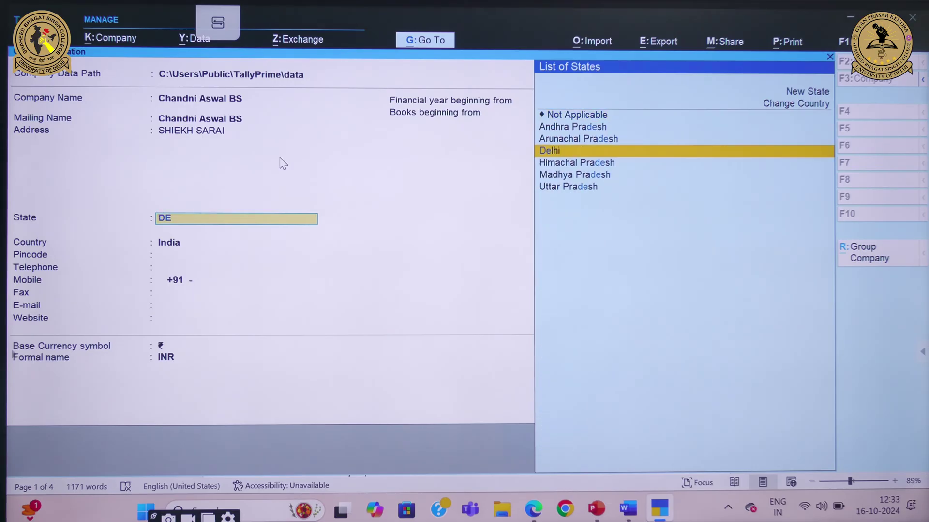
# Set state Delhi, fill in the pincode, mobile number and e-mail, and accept the default book dates
pyautogui.press('Return')
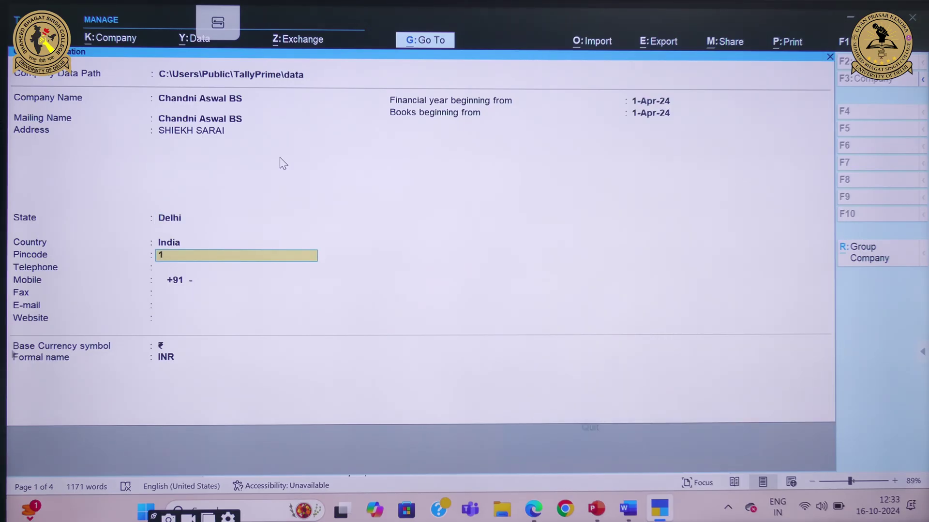
pyautogui.press('BackSpace')
pyautogui.press('Return')
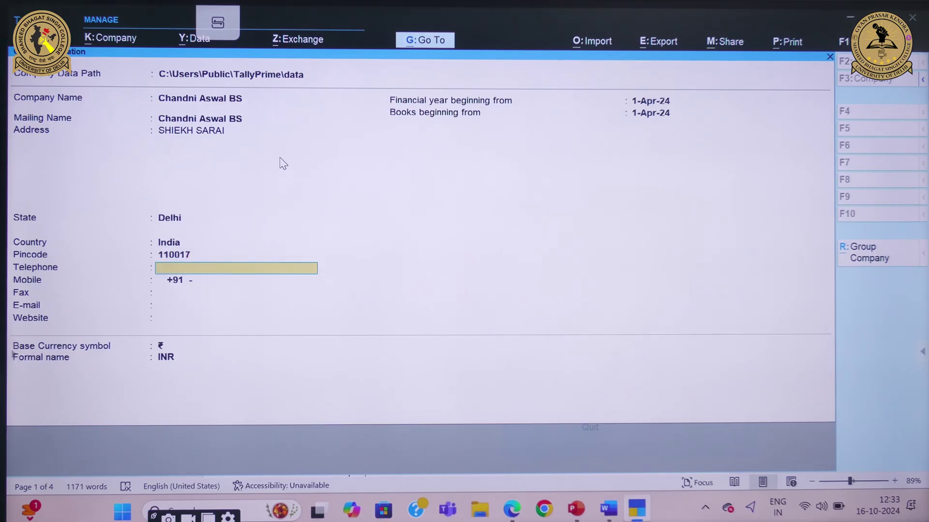
pyautogui.press('Return')
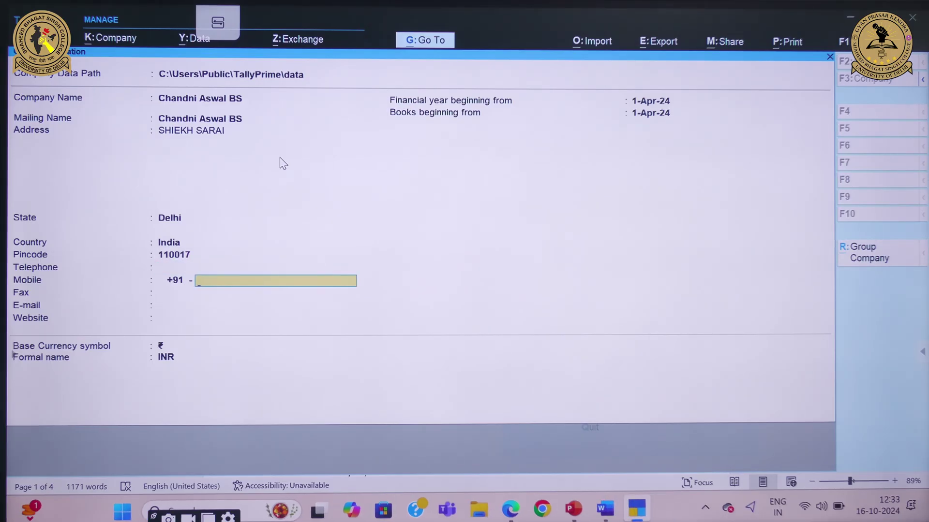
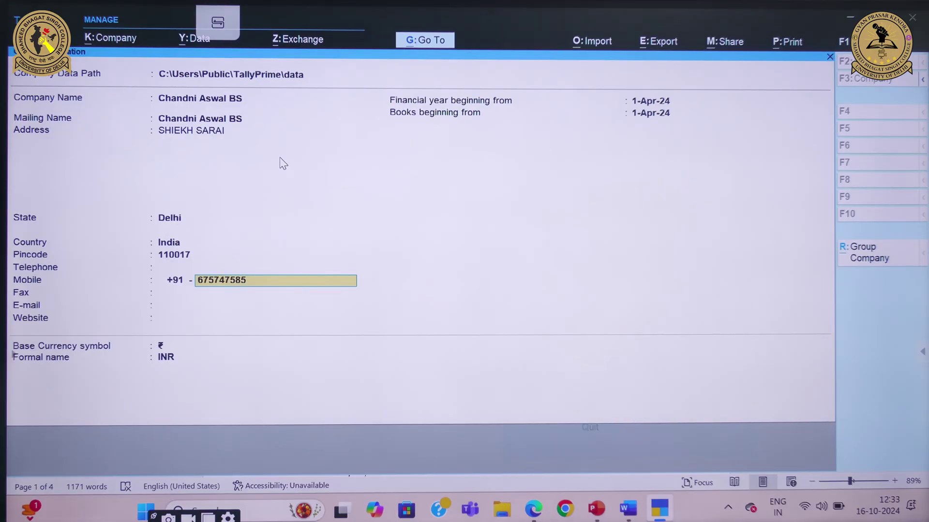
pyautogui.press('Return')
pyautogui.press('Return')
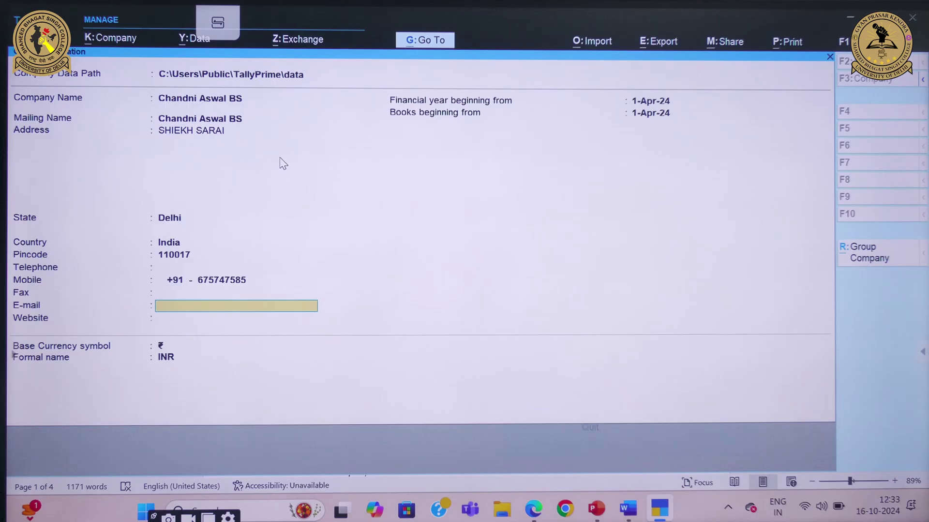
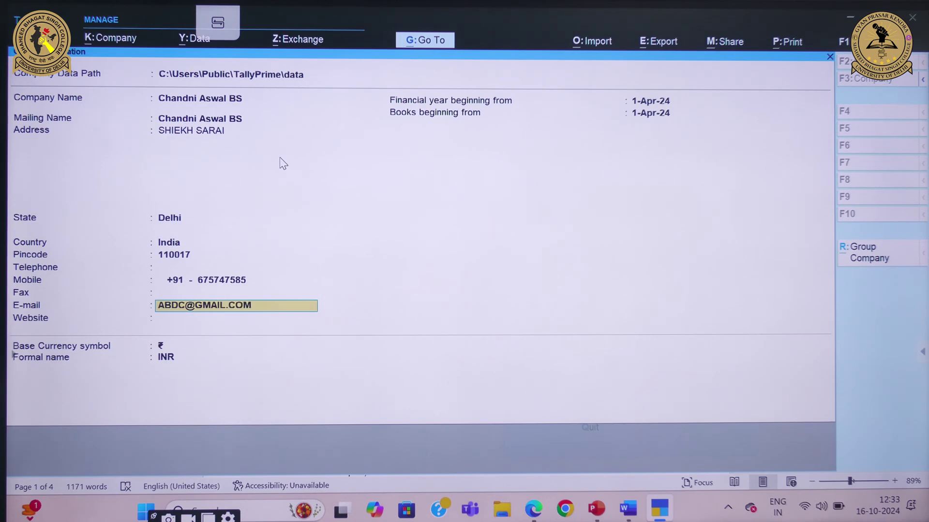
pyautogui.press('Return')
pyautogui.press('Return')
pyautogui.press('Return')
pyautogui.press('Return')
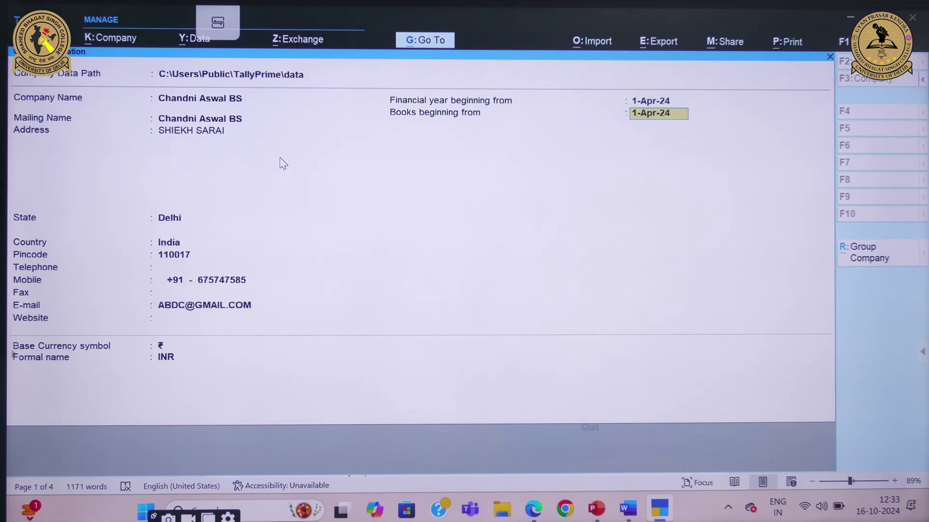
pyautogui.press('Return')
pyautogui.press('Return')
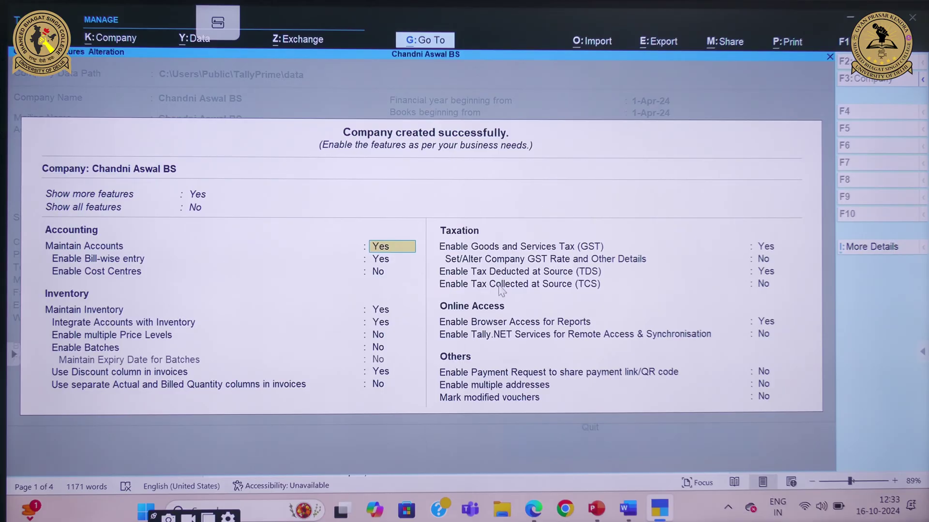
# Set GST and TDS to No in the company features, then accept them
pyautogui.click(768, 250)
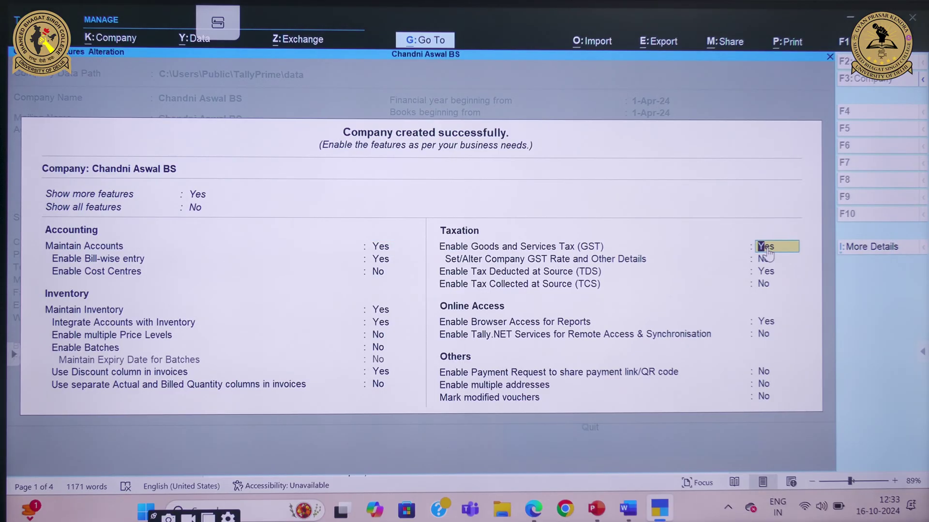
pyautogui.write('NO')
pyautogui.press('Return')
pyautogui.write('N')
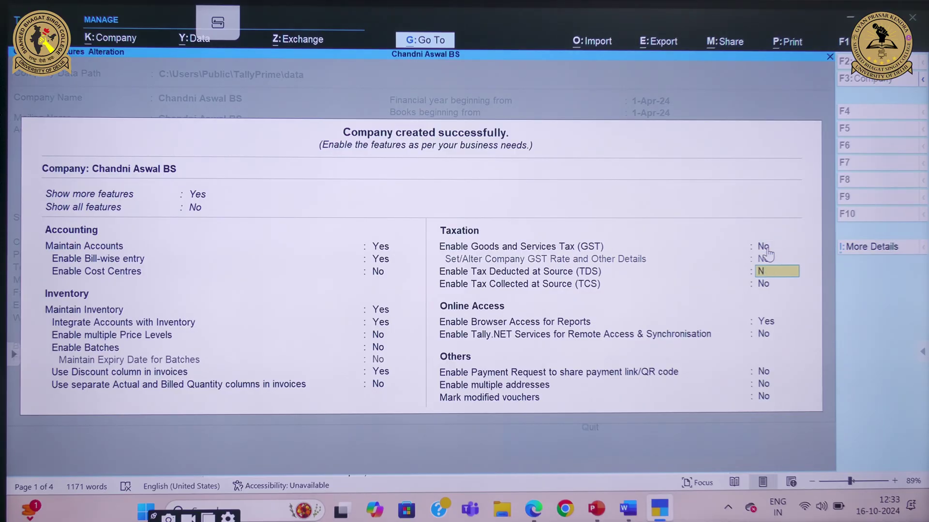
pyautogui.write('O')
pyautogui.press('Return')
pyautogui.press('Return')
pyautogui.press('Return')
pyautogui.press('Return')
pyautogui.press('Return')
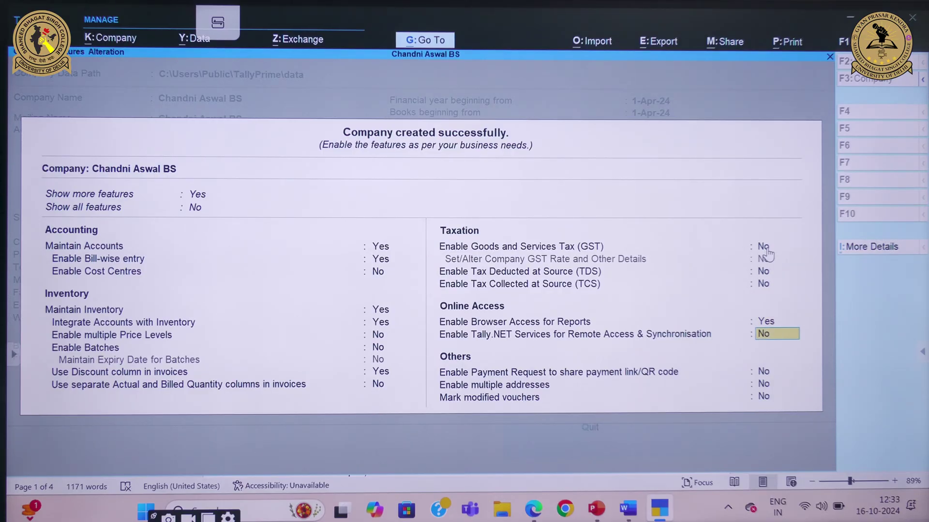
pyautogui.press('Return')
pyautogui.press('Return')
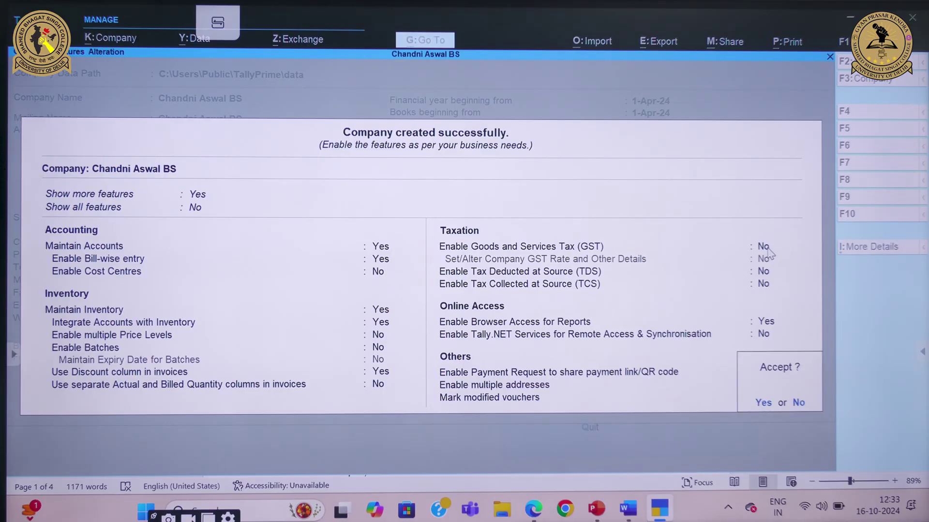
pyautogui.press('Return')
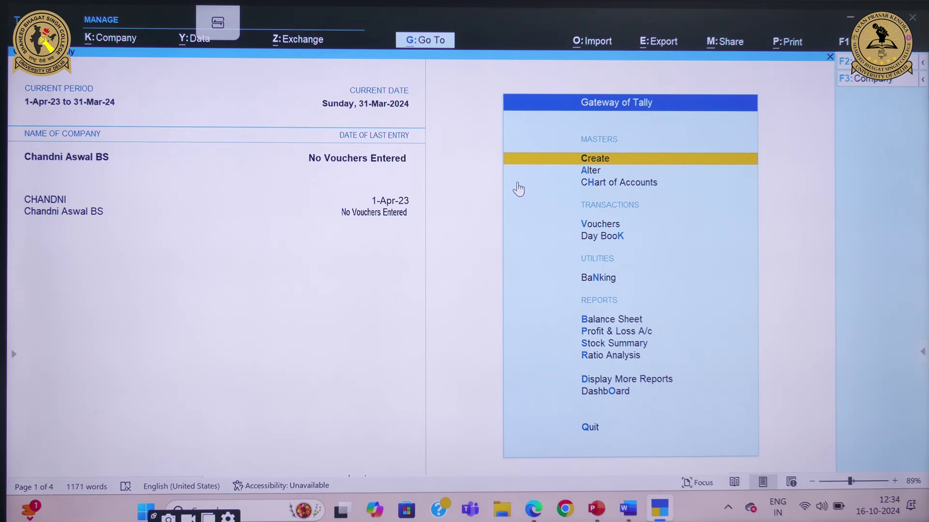
# Review the stock items and debtors/creditors tables in Word, then return to TallyPrime
pyautogui.click(639, 502)
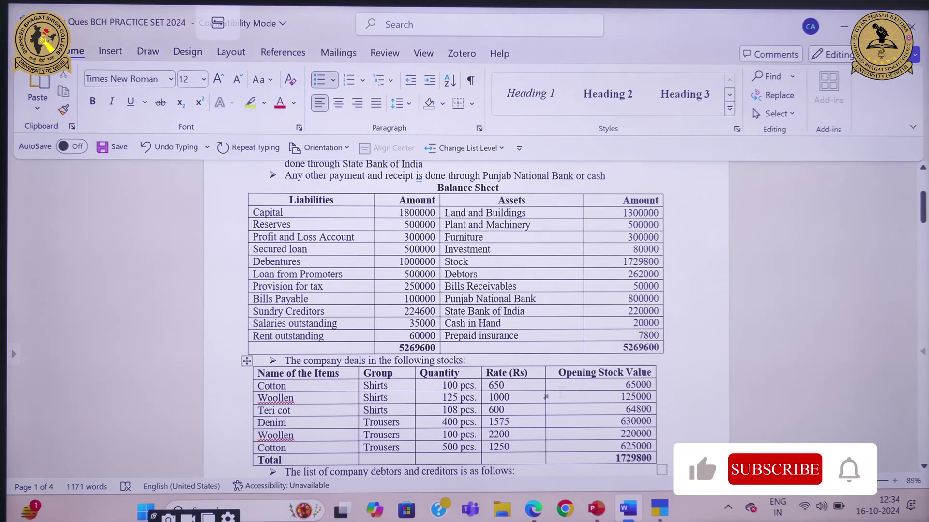
pyautogui.scroll(-3, 733, 468)
pyautogui.scroll(3, 452, 290)
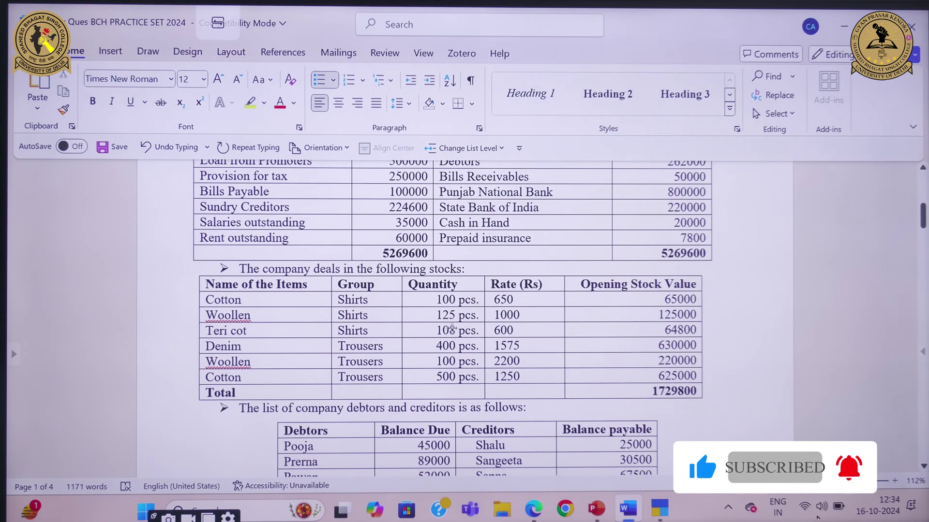
pyautogui.scroll(1, 614, 296)
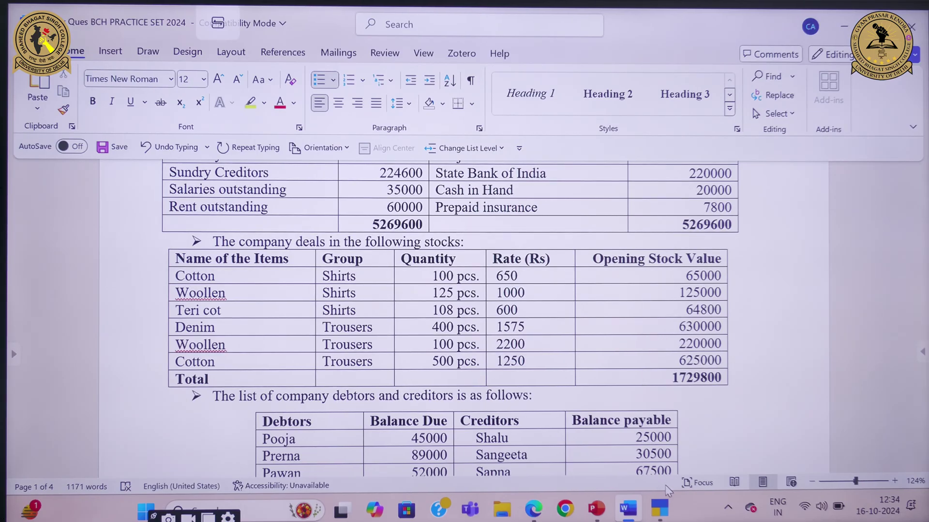
pyautogui.click(661, 507)
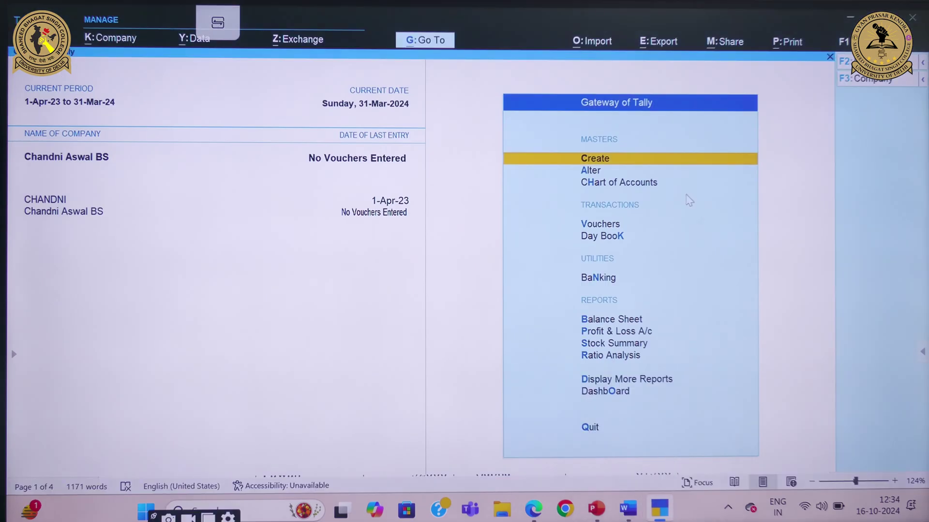
# Open Unit creation from the masters list, enter pcs., then quit the form back to the list
pyautogui.click(607, 166)
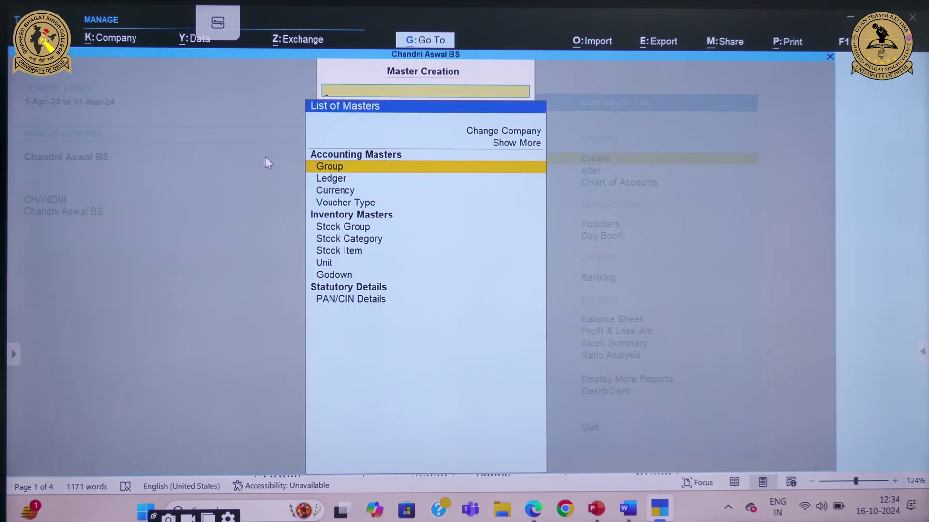
pyautogui.click(328, 266)
pyautogui.click(328, 265)
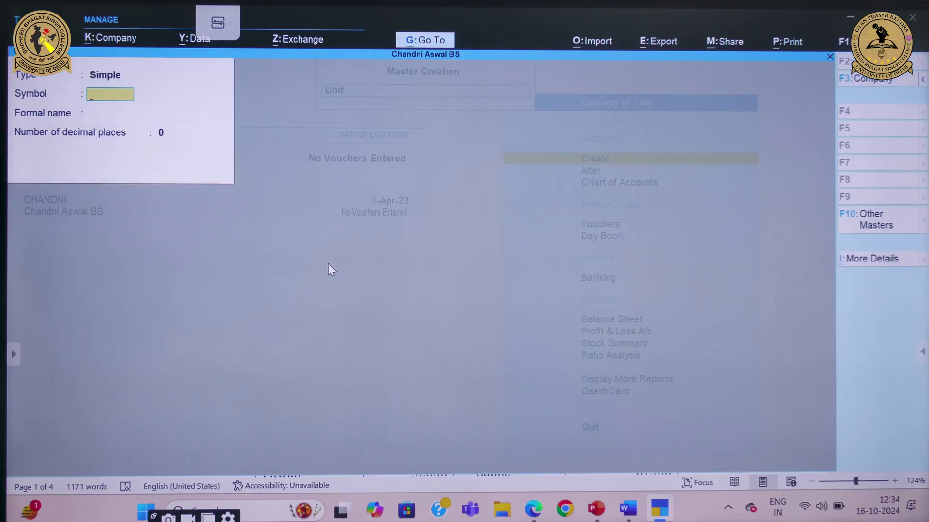
pyautogui.write('pcs.')
pyautogui.press('Return')
pyautogui.press('Return')
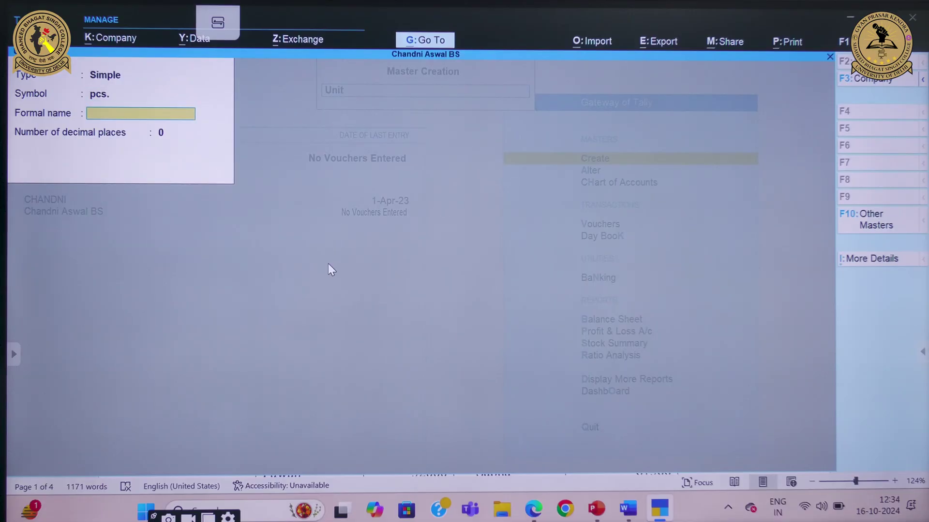
pyautogui.press('Return')
pyautogui.press('Return')
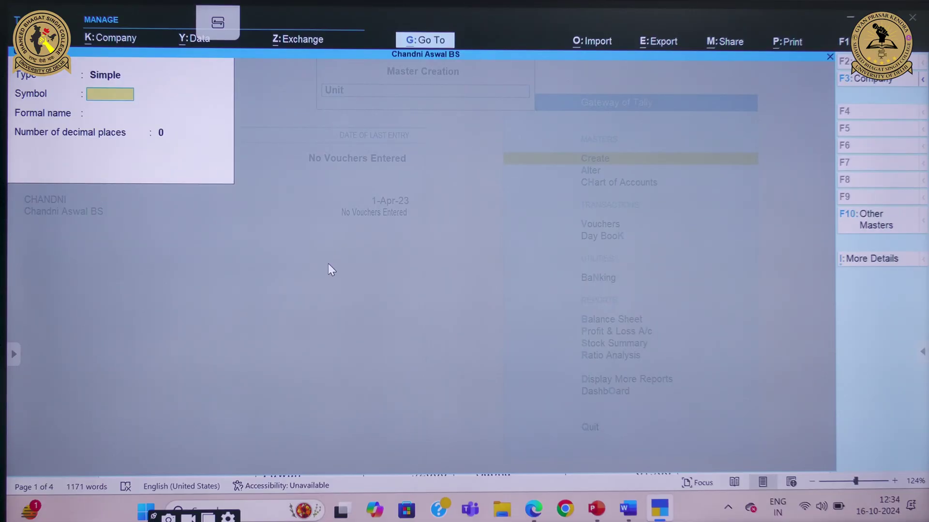
pyautogui.press('Escape')
pyautogui.press('Return')
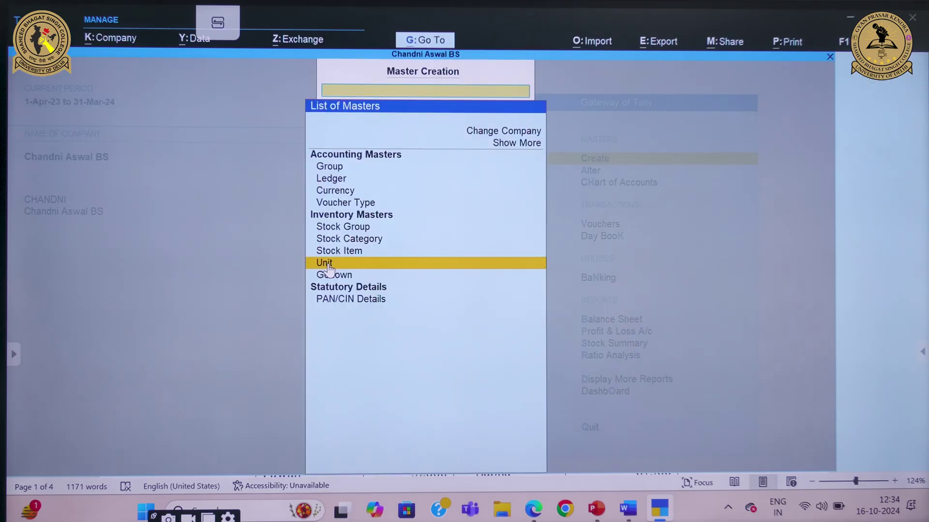
# Create the stock groups Shirt and Trousers under Primary
pyautogui.press('Up')
pyautogui.press('Up')
pyautogui.press('Up')
pyautogui.press('Return')
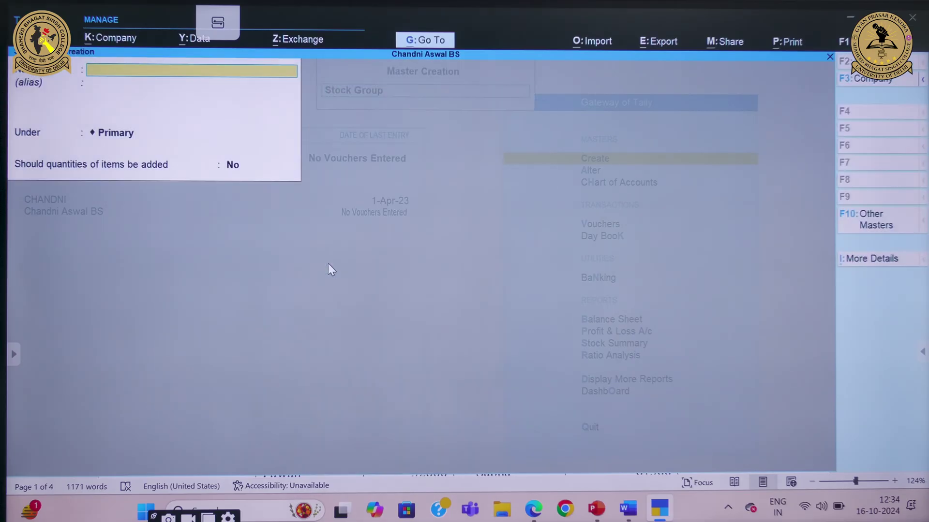
pyautogui.write('Shirt')
pyautogui.press('Return')
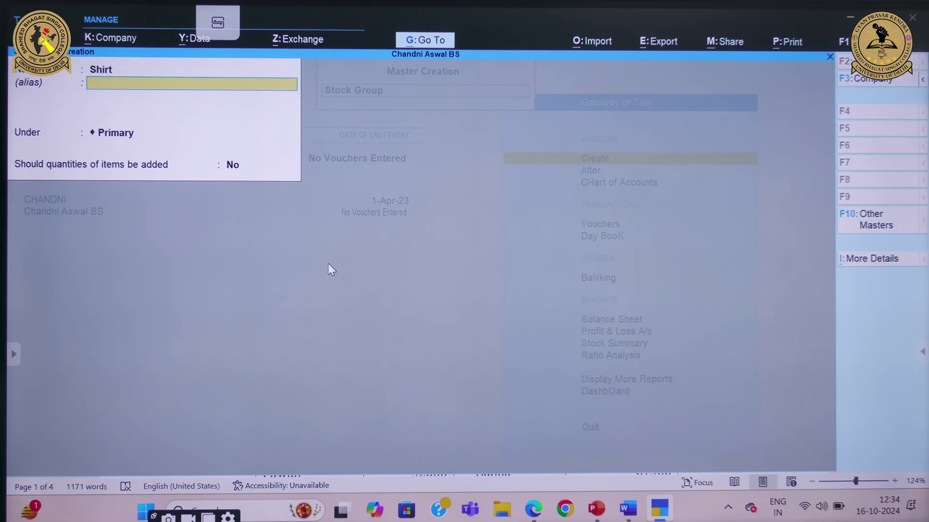
pyautogui.press('Return')
pyautogui.press('Return')
pyautogui.press('Return')
pyautogui.press('Return')
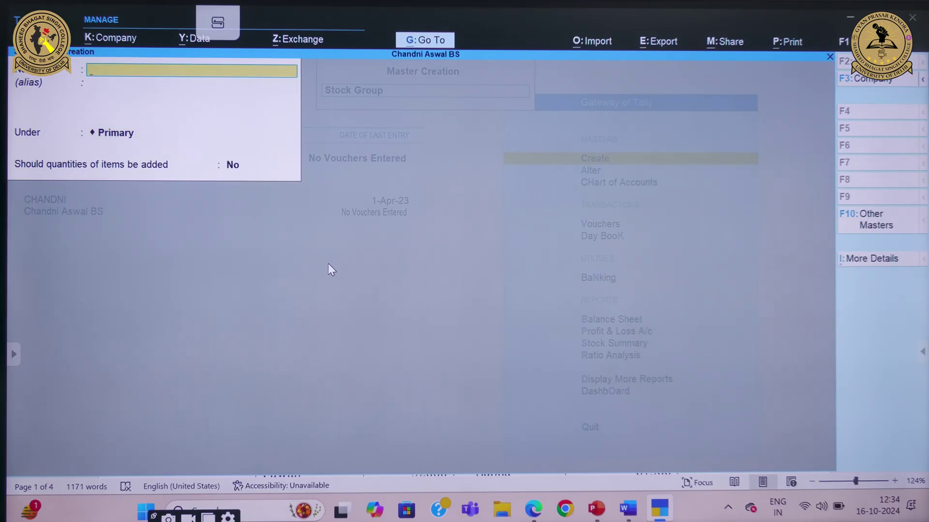
pyautogui.write('Trousers')
pyautogui.press('Return')
pyautogui.press('Return')
pyautogui.press('Return')
pyautogui.press('Return')
pyautogui.press('Return')
# Close the stock group form, briefly open the stock item form, and exit it unsaved
pyautogui.press('Escape')
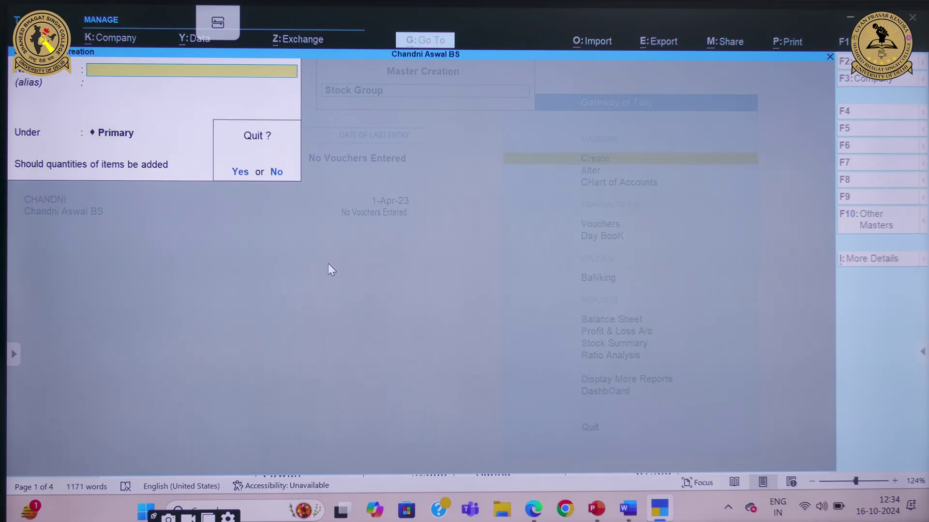
pyautogui.press('Return')
pyautogui.press('Down')
pyautogui.press('Down')
pyautogui.press('Return')
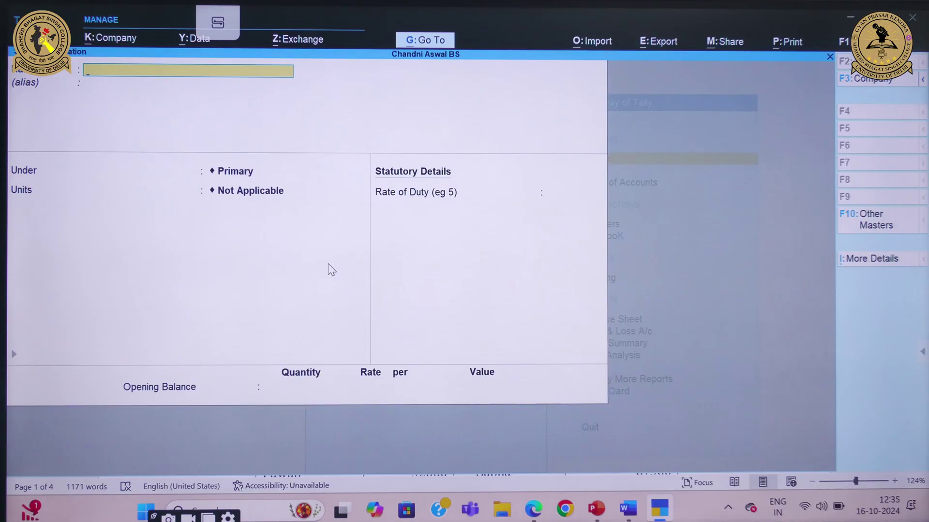
pyautogui.press('Escape')
pyautogui.press('Return')
# Open Multi Create for stock items from the Chart of Accounts stock groups list
pyautogui.press('Escape')
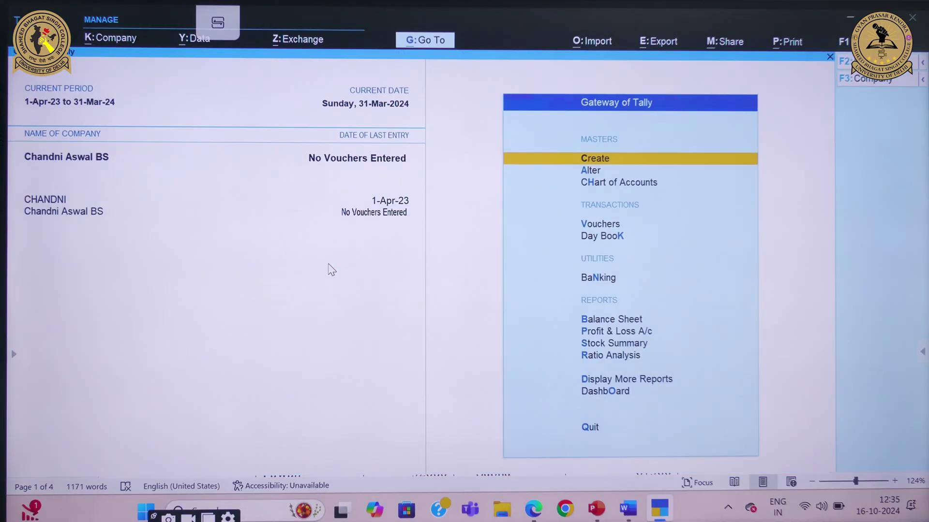
pyautogui.press('Down')
pyautogui.press('Down')
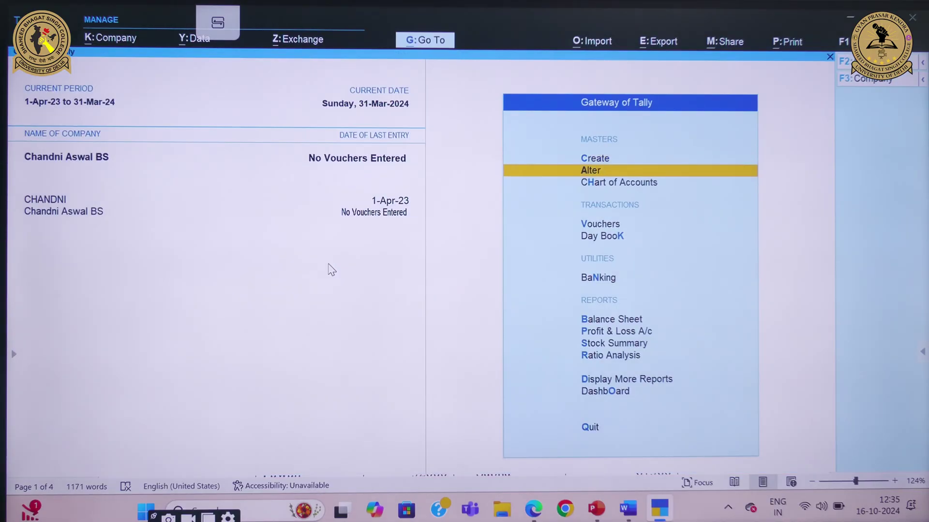
pyautogui.press('Return')
pyautogui.press('Down')
pyautogui.press('Down')
pyautogui.press('Down')
pyautogui.press('Down')
pyautogui.press('Down')
pyautogui.press('Down')
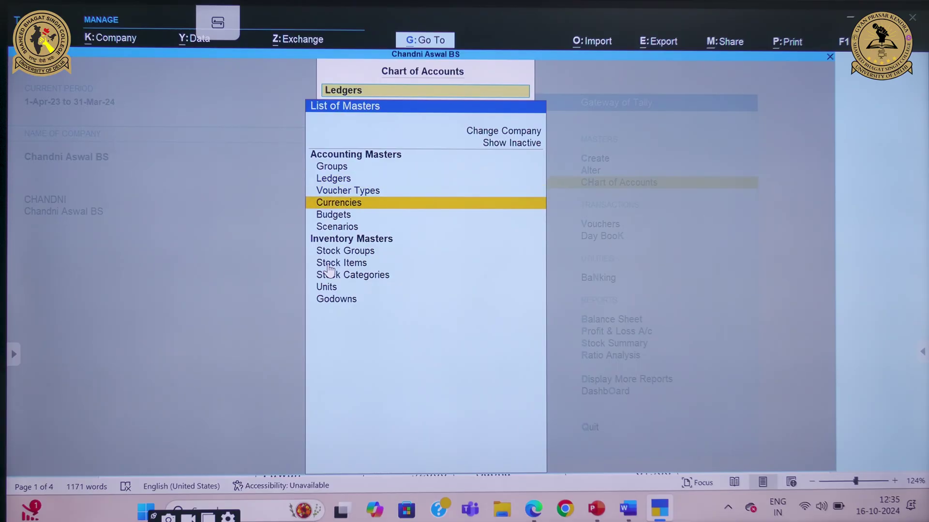
pyautogui.press('Return')
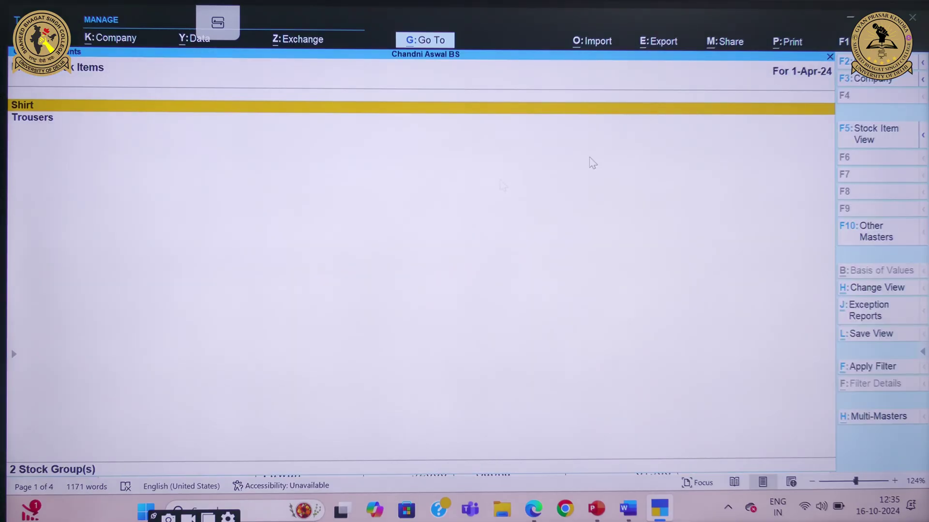
pyautogui.click(903, 423)
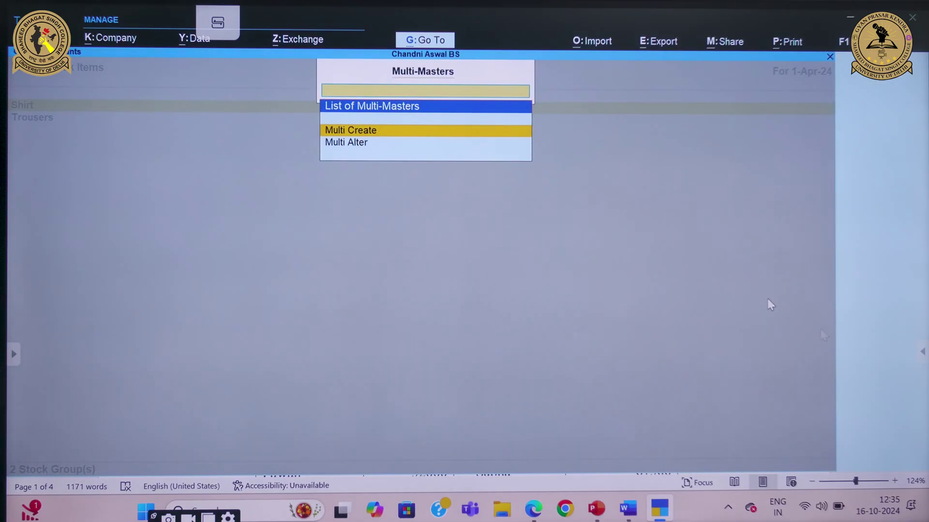
pyautogui.press('Return')
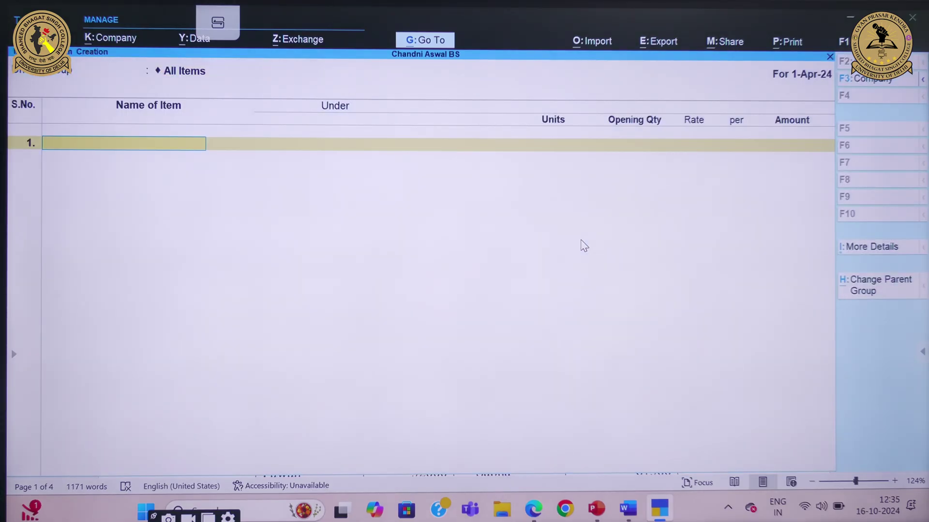
# Add Cotton Shirts under Shirt in pcs., opening quantity 100 at rate 650
pyautogui.write('Cotton')
pyautogui.click(627, 509)
pyautogui.write('Shirts')
pyautogui.press('Return')
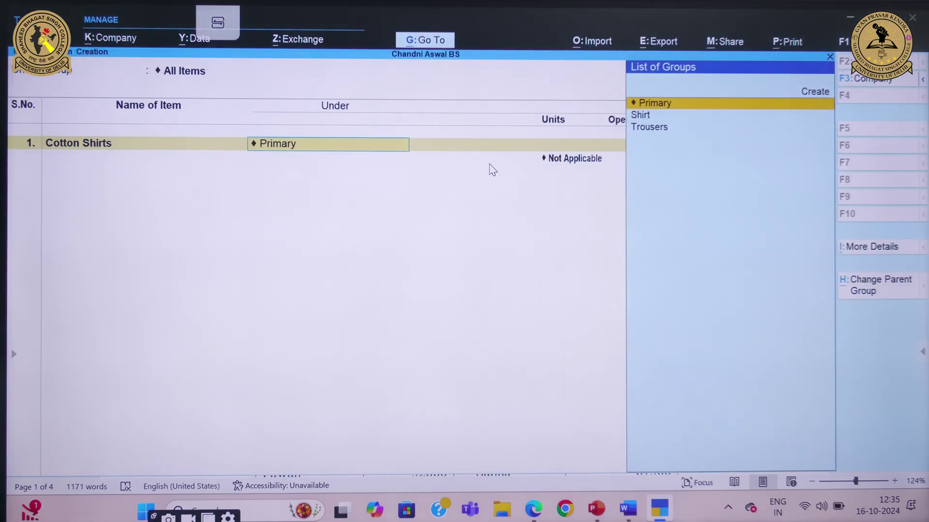
pyautogui.press('Down')
pyautogui.press('Return')
pyautogui.press('Down')
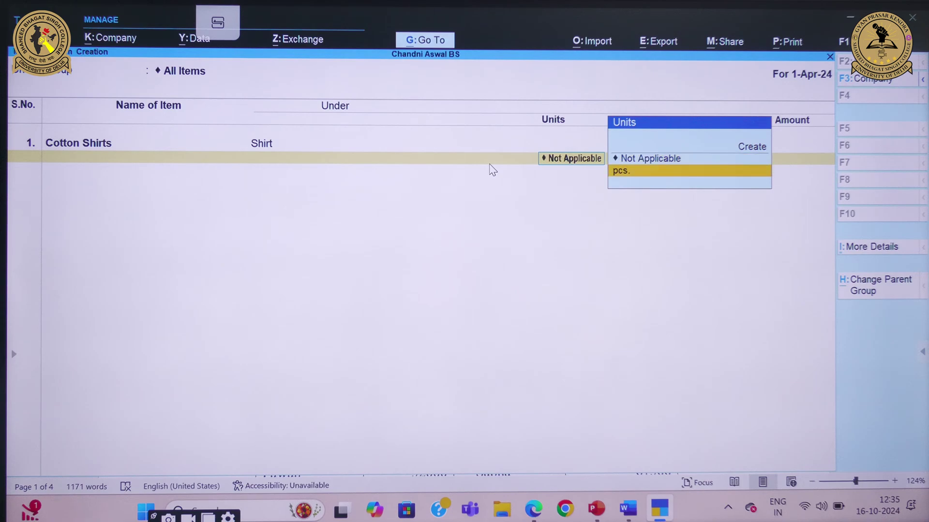
pyautogui.press('Return')
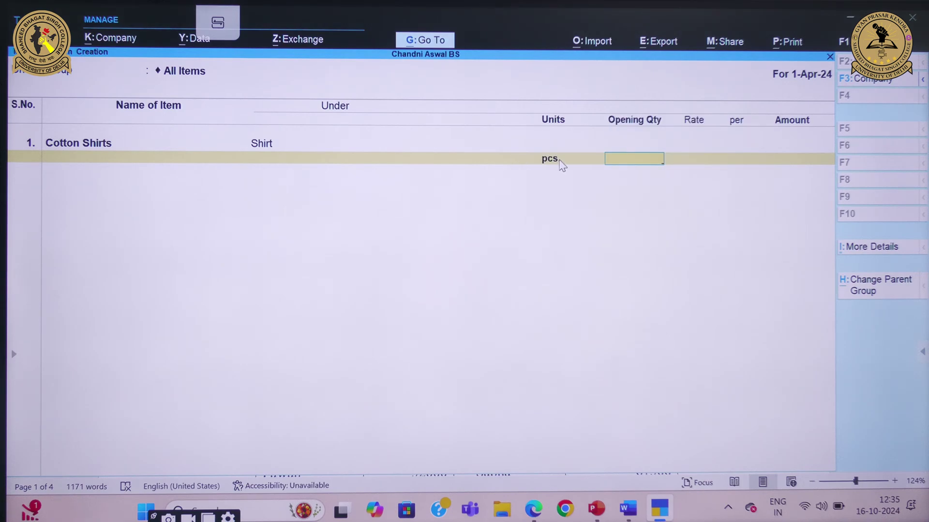
pyautogui.moveTo(628, 509)
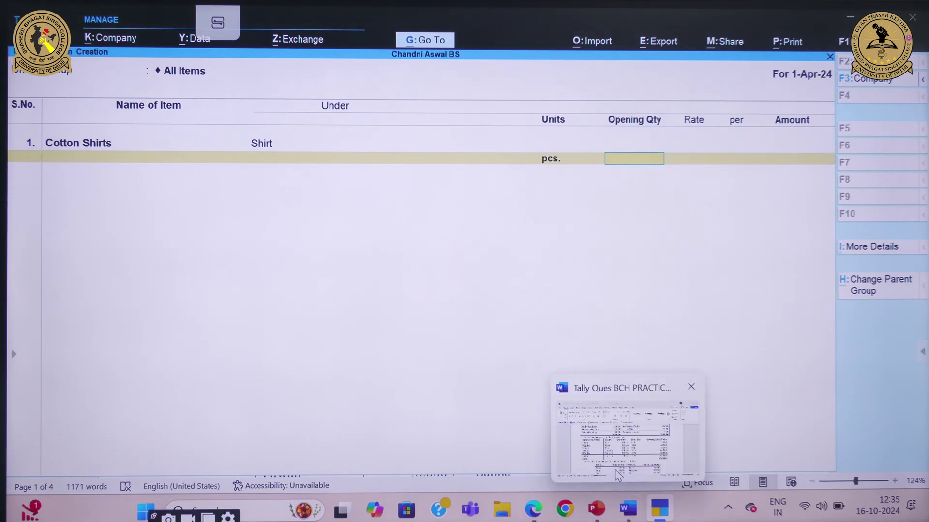
pyautogui.click(619, 471)
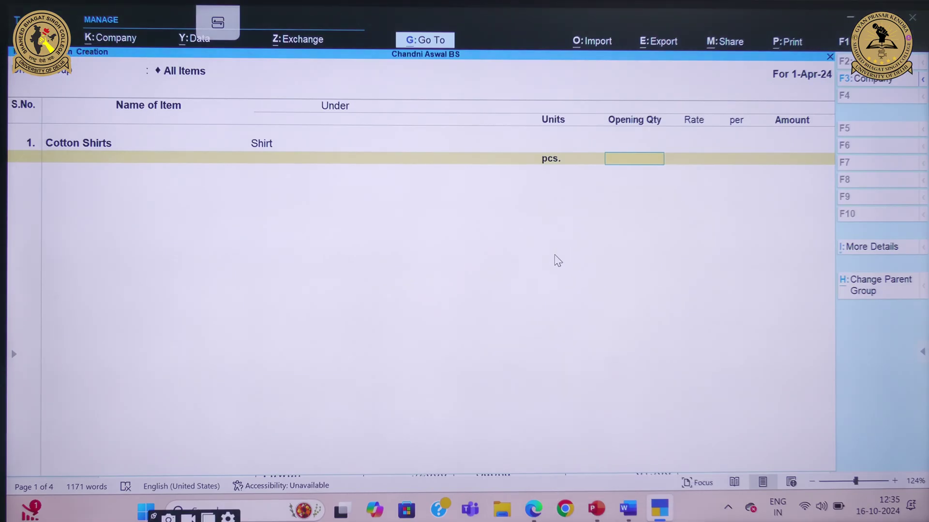
pyautogui.write('100')
pyautogui.press('Return')
pyautogui.write('650')
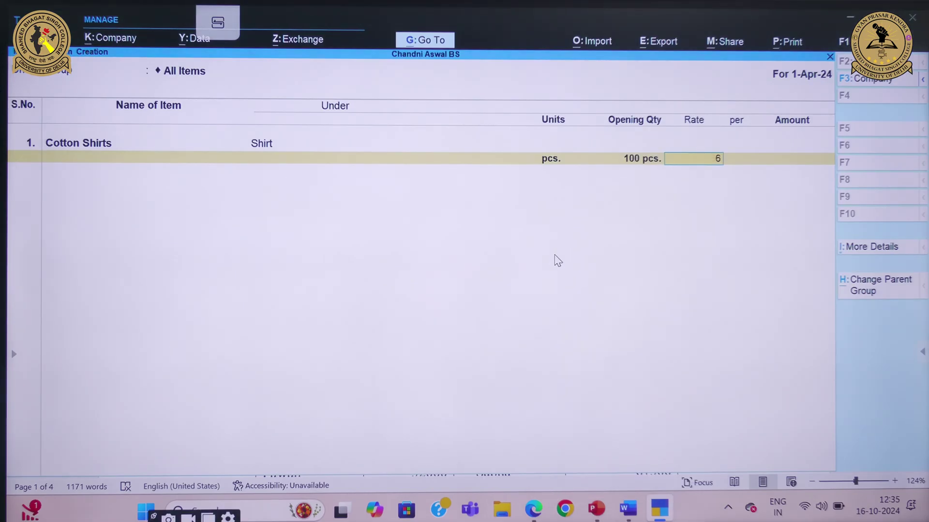
pyautogui.press('Return')
pyautogui.press('Return')
pyautogui.press('Return')
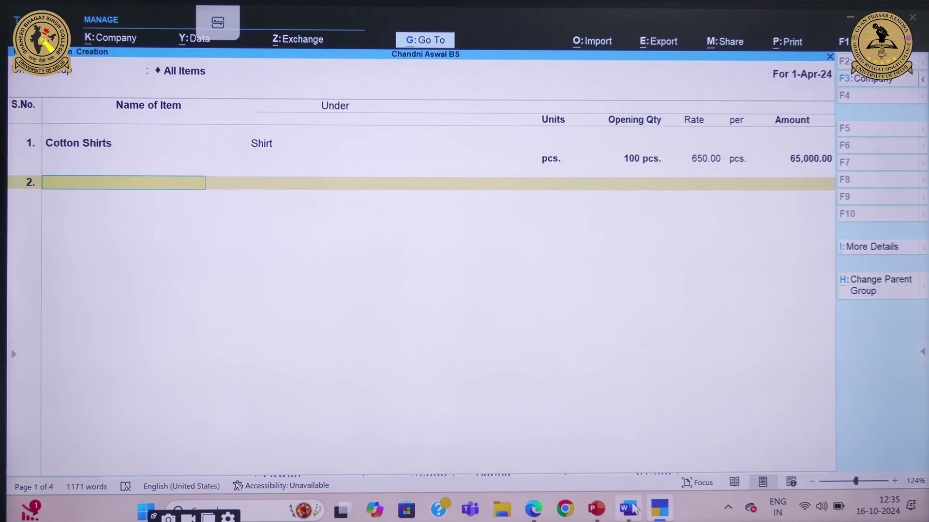
# Add Woollen Shirts under Shirt in pcs., opening quantity 125 at rate 1,000
pyautogui.moveTo(627, 507)
pyautogui.moveTo(649, 420)
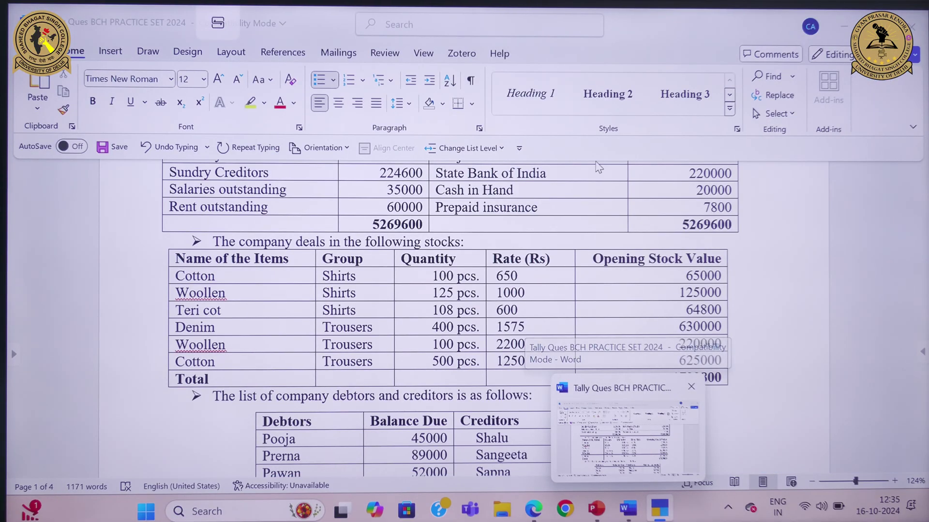
pyautogui.write('Wo')
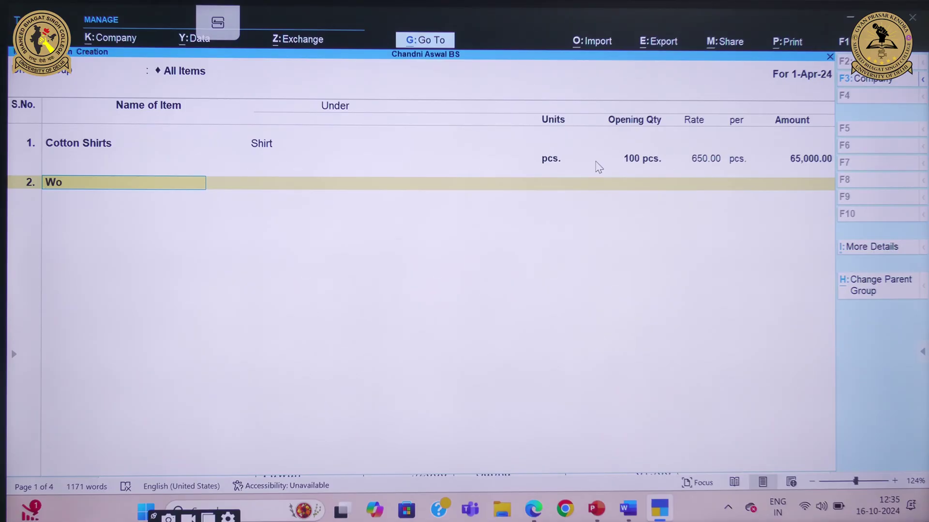
pyautogui.write('ollen Shirts')
pyautogui.press('Return')
pyautogui.press('Down')
pyautogui.press('Return')
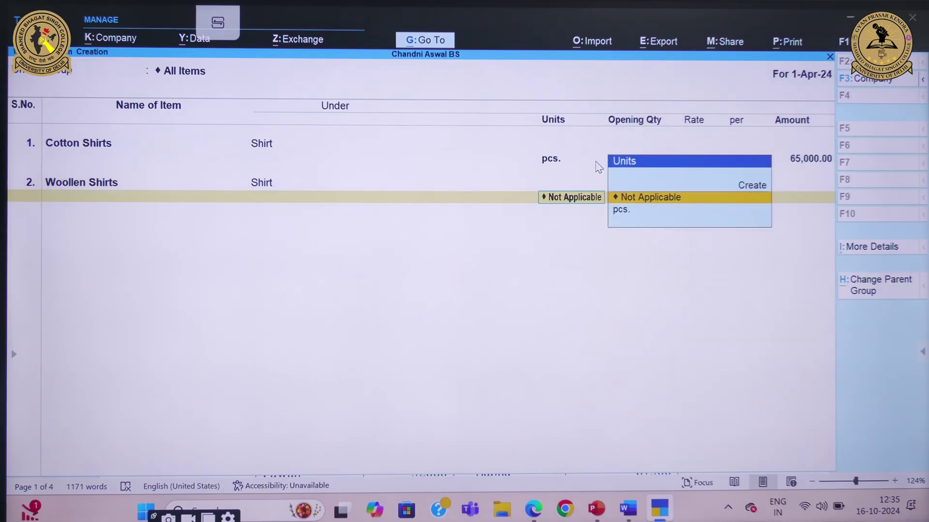
pyautogui.press('Down')
pyautogui.press('Return')
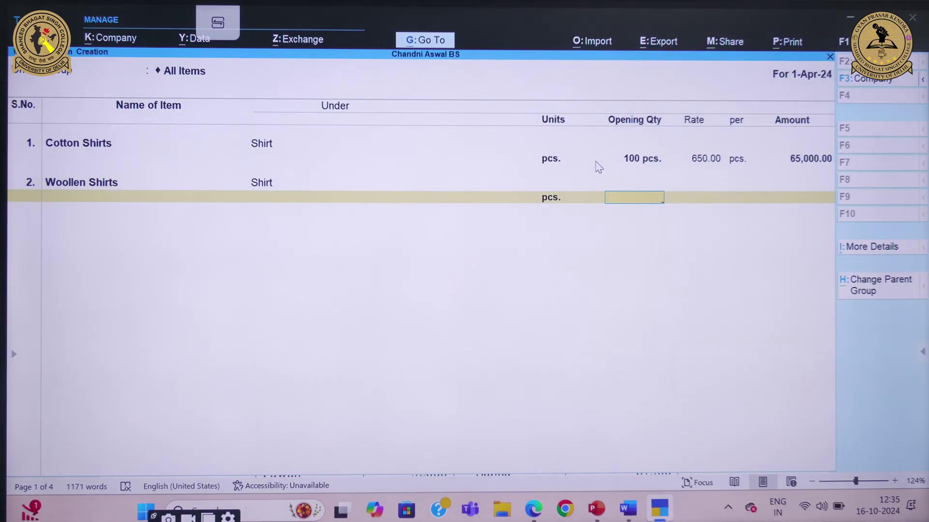
pyautogui.press('Return')
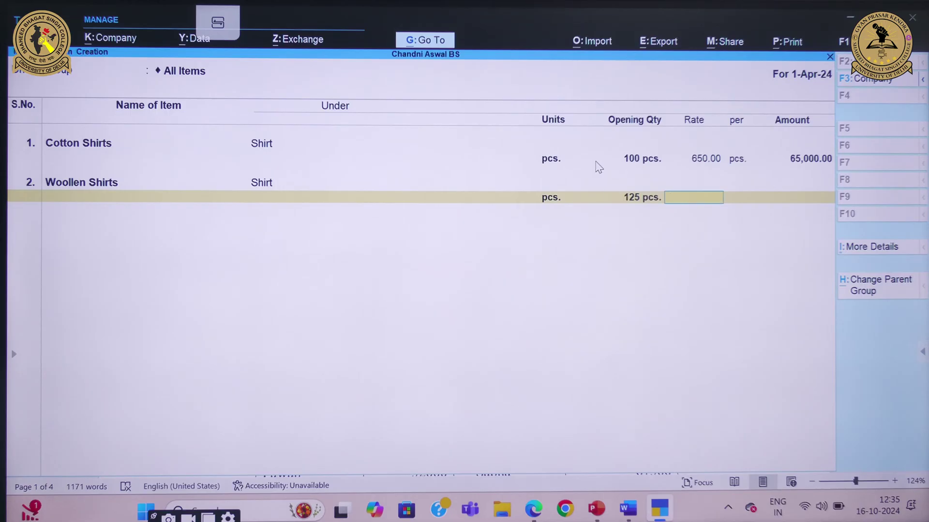
pyautogui.write('1,000')
pyautogui.press('Return')
pyautogui.press('Return')
pyautogui.press('Return')
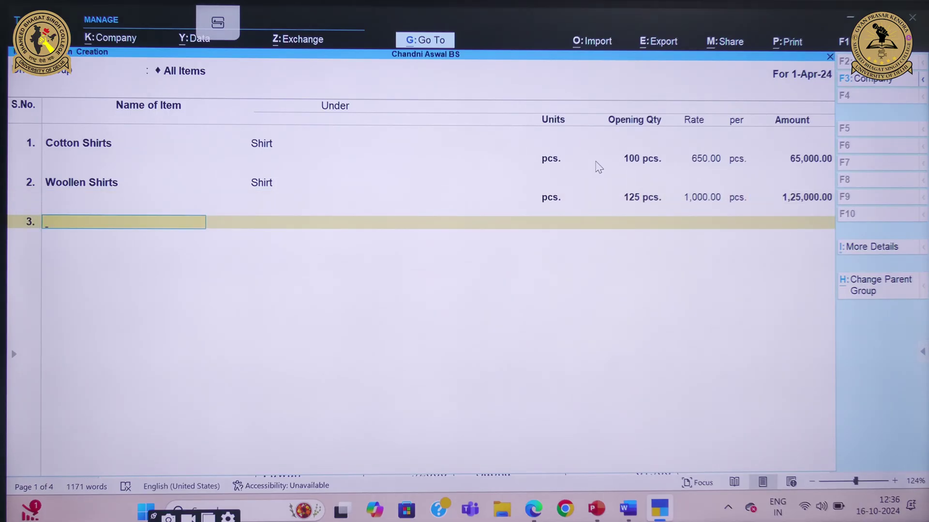
# Add Tericot Shirt under Shirt in pcs., opening quantity 108 at rate 600
pyautogui.write('Tericot Shirt')
pyautogui.press('Return')
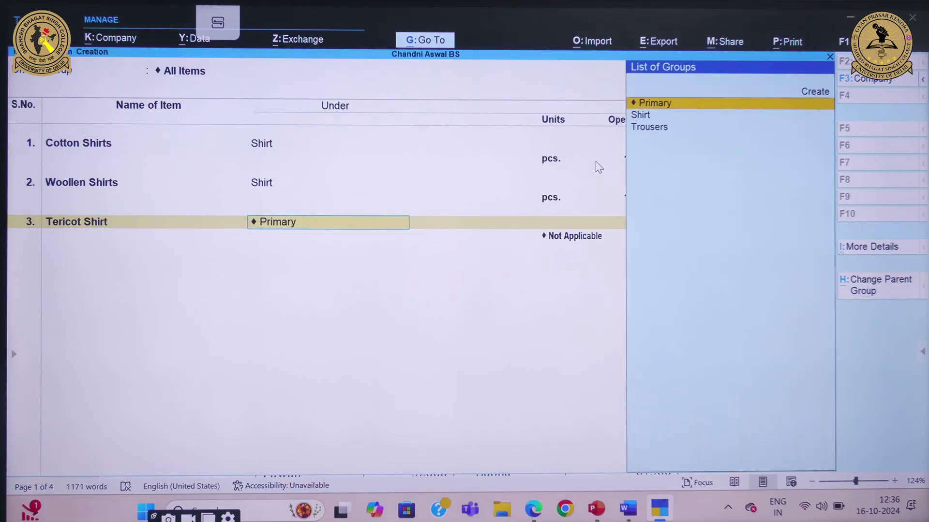
pyautogui.press('Down')
pyautogui.press('Return')
pyautogui.press('Down')
pyautogui.press('Return')
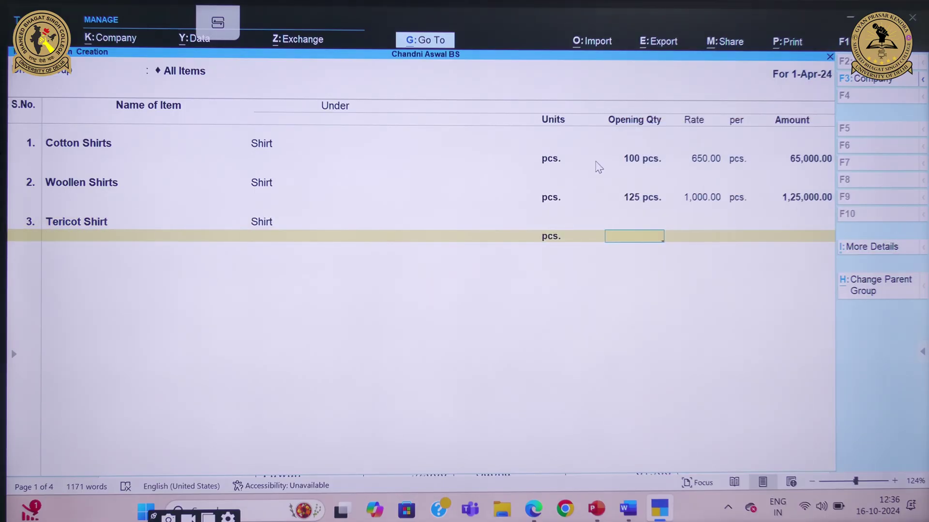
pyautogui.write('108')
pyautogui.press('Return')
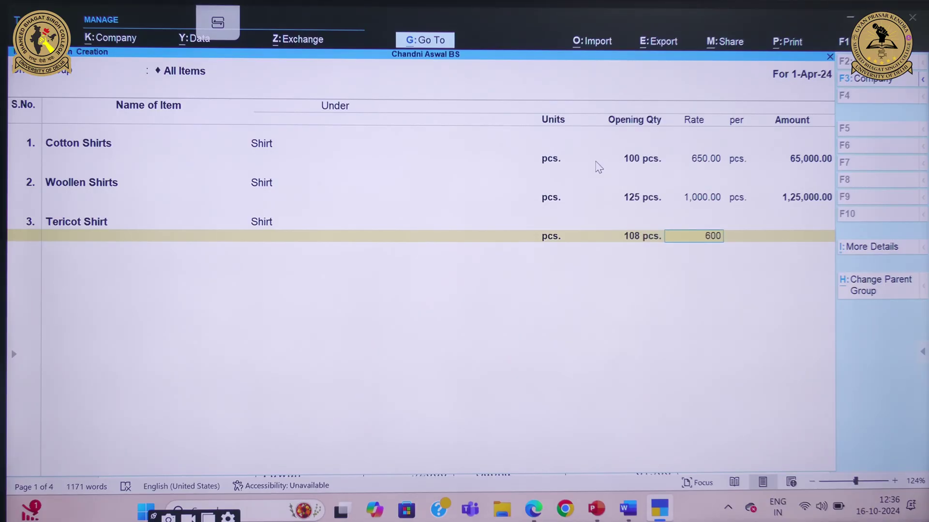
pyautogui.write('600')
pyautogui.press('Return')
pyautogui.press('Return')
pyautogui.press('Return')
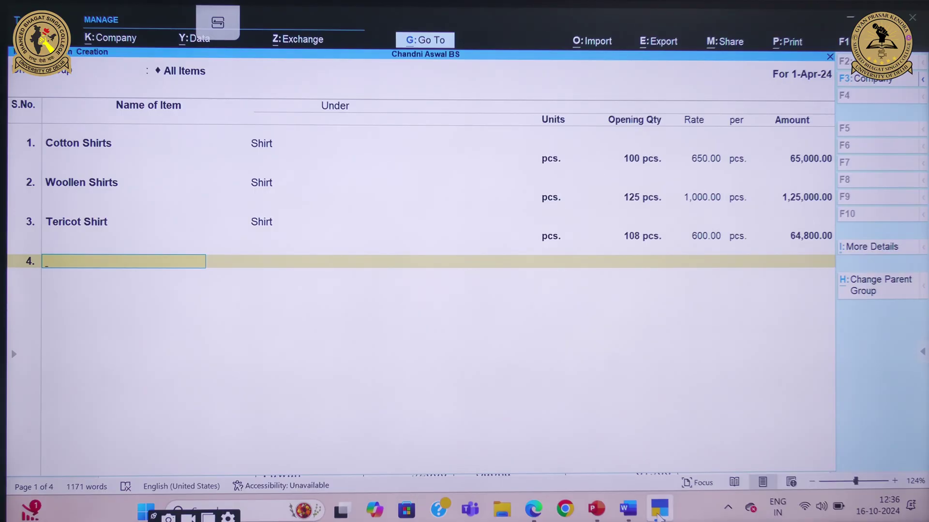
pyautogui.moveTo(628, 511)
# Add Denim Trousers under Trousers in pcs. with opening stock 400 at rate 1,575
pyautogui.write('Denim')
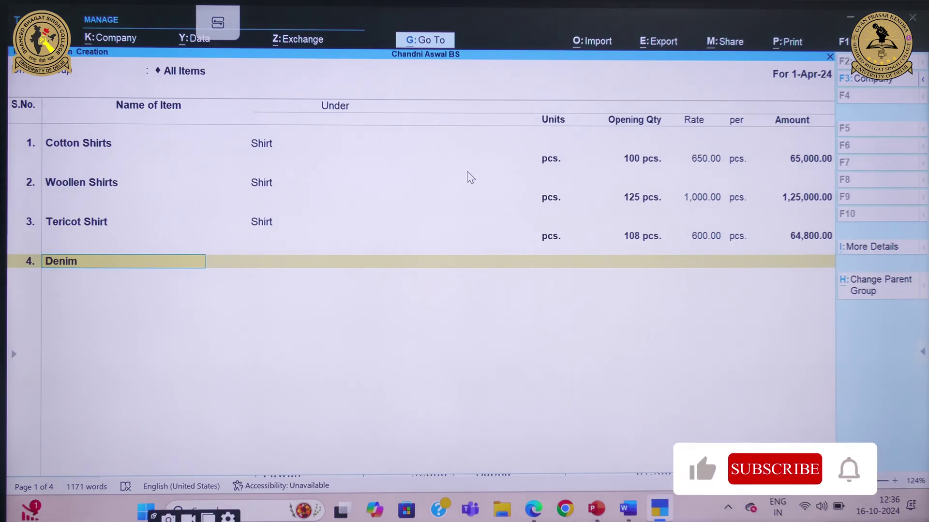
pyautogui.write(' Tru')
pyautogui.press('BackSpace')
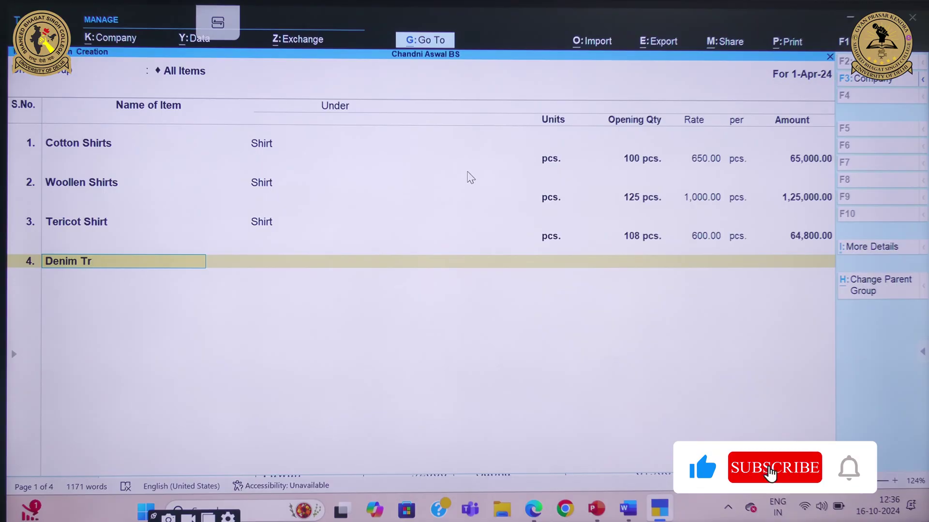
pyautogui.write('ousers')
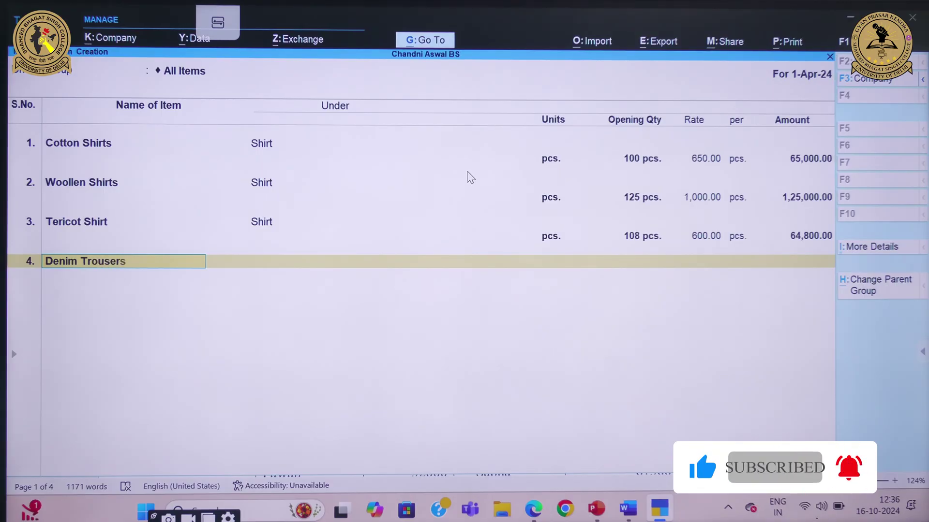
pyautogui.press('Return')
pyautogui.press('Down')
pyautogui.press('Down')
pyautogui.press('Return')
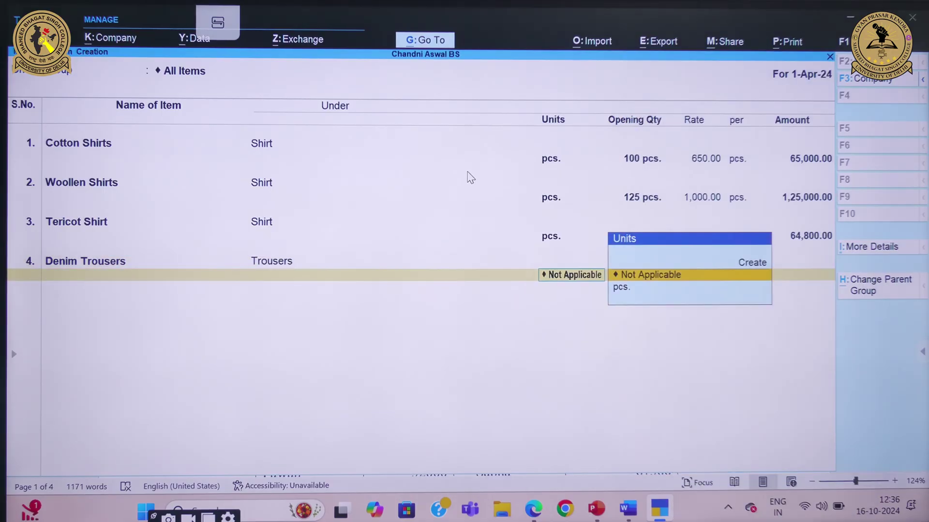
pyautogui.press('Down')
pyautogui.press('Return')
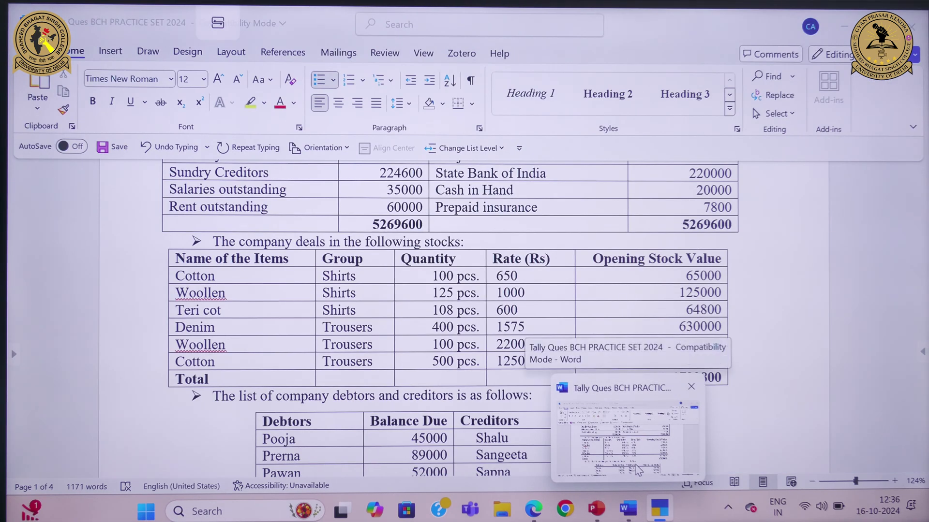
pyautogui.click(639, 470)
pyautogui.moveTo(659, 508)
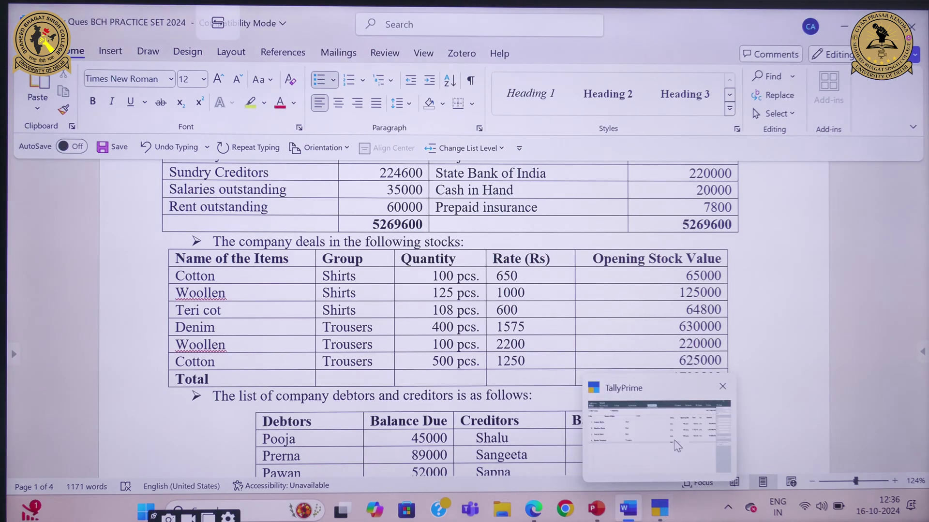
pyautogui.click(677, 446)
pyautogui.write('00')
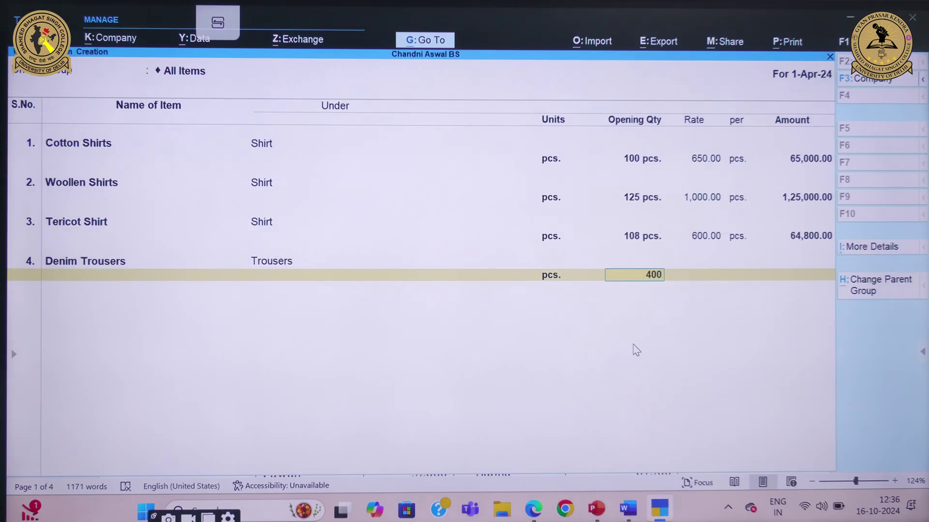
pyautogui.press('Return')
pyautogui.write('1,575')
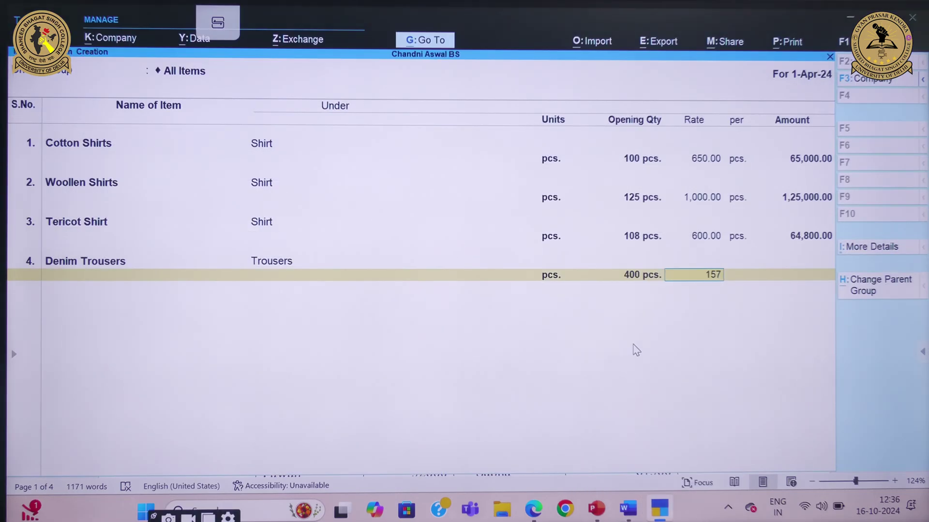
pyautogui.press('Return')
pyautogui.press('Return')
pyautogui.press('Return')
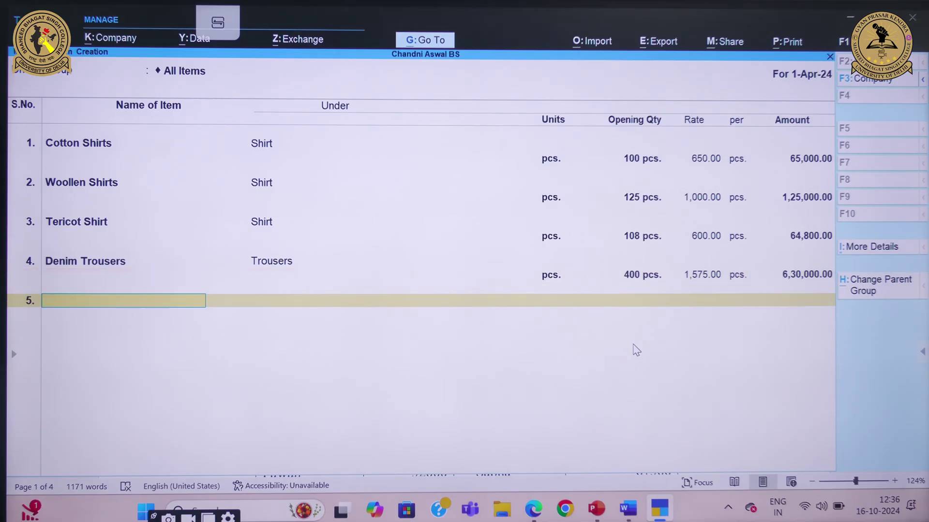
# Add Woolen Trousers under Trousers in pcs. with opening stock 100 at rate 2,200
pyautogui.moveTo(628, 508)
pyautogui.moveTo(624, 425)
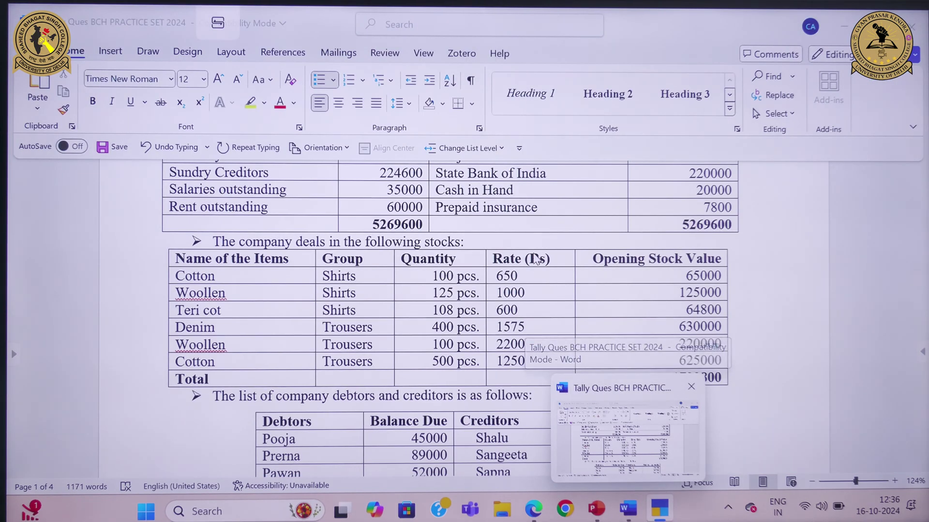
pyautogui.write('W')
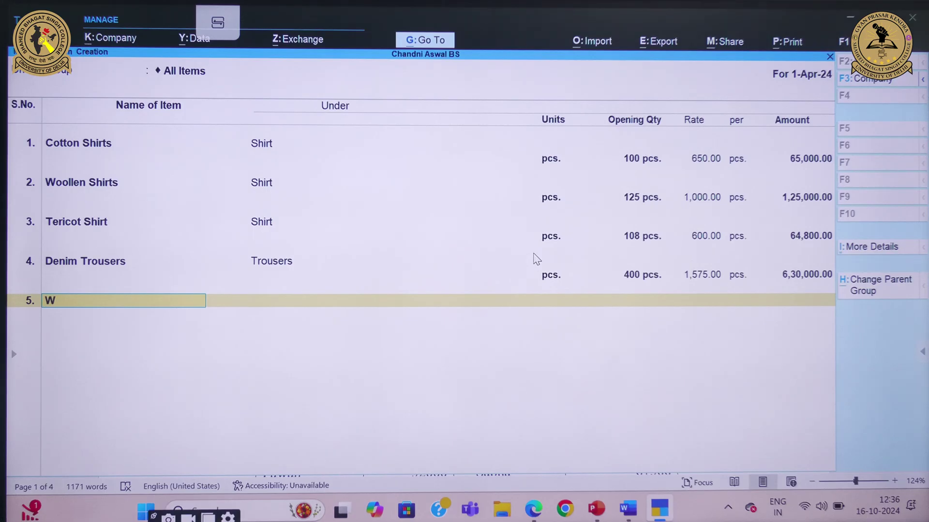
pyautogui.write('oolen Trousers')
pyautogui.press('Return')
pyautogui.press('Down')
pyautogui.press('Down')
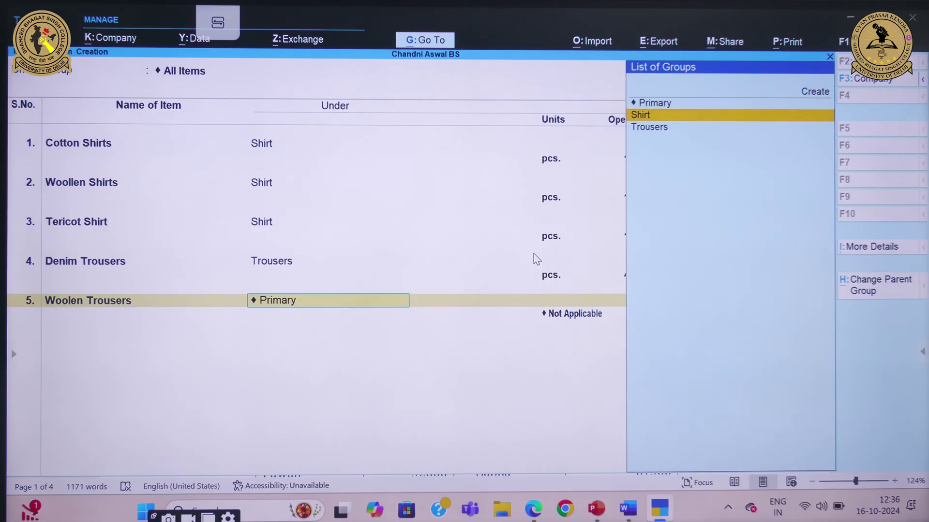
pyautogui.press('Return')
pyautogui.press('Down')
pyautogui.press('Return')
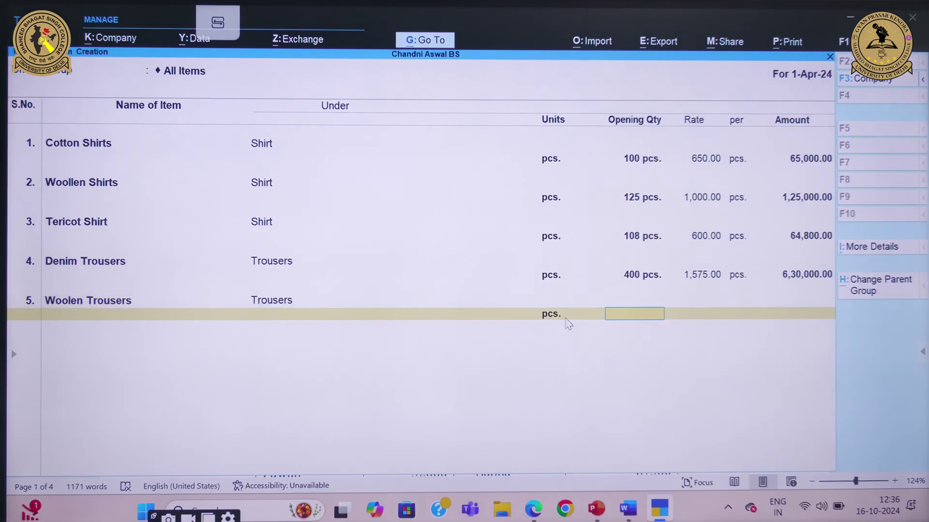
pyautogui.click(640, 518)
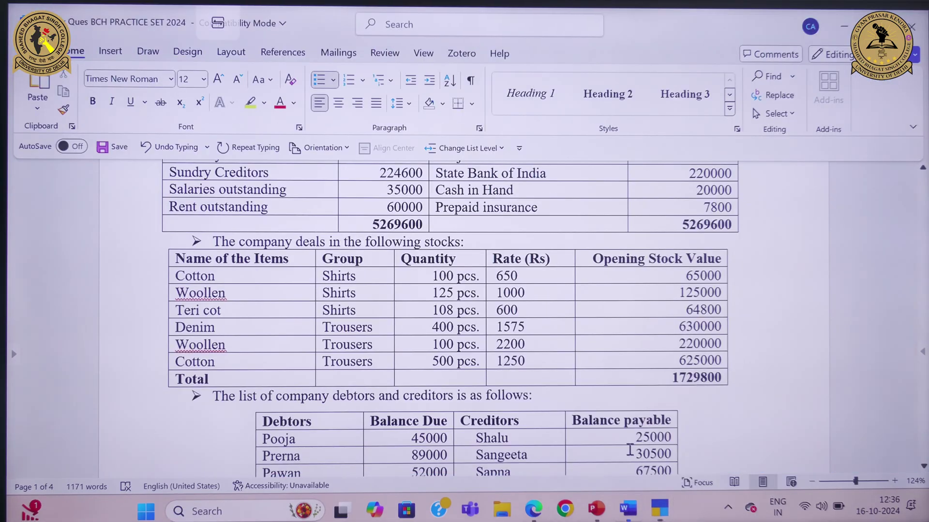
pyautogui.moveTo(661, 508)
pyautogui.click(674, 435)
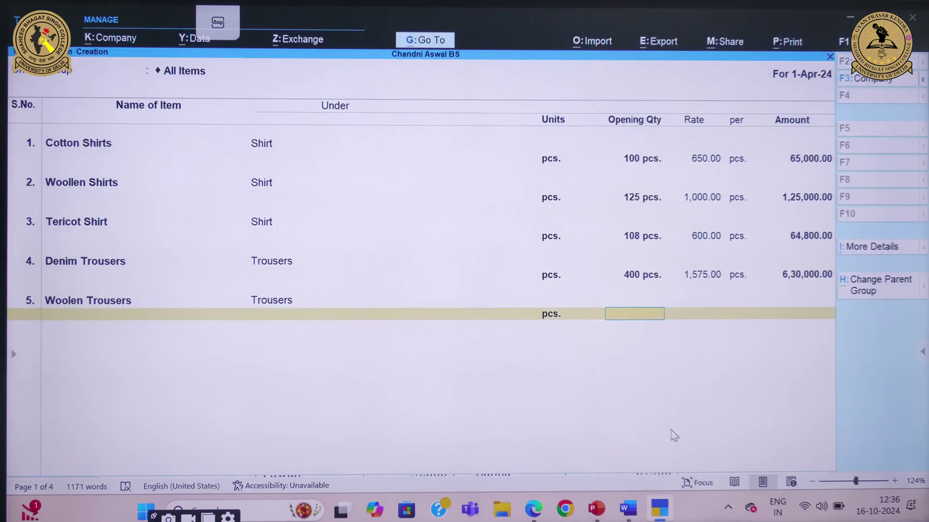
pyautogui.write('100')
pyautogui.press('Return')
pyautogui.write('2')
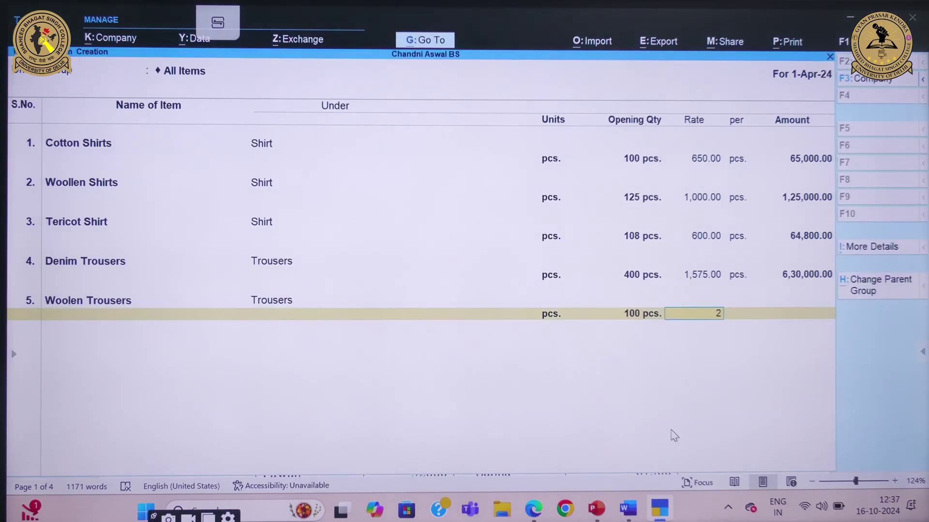
pyautogui.write(',200')
pyautogui.press('Return')
pyautogui.press('Return')
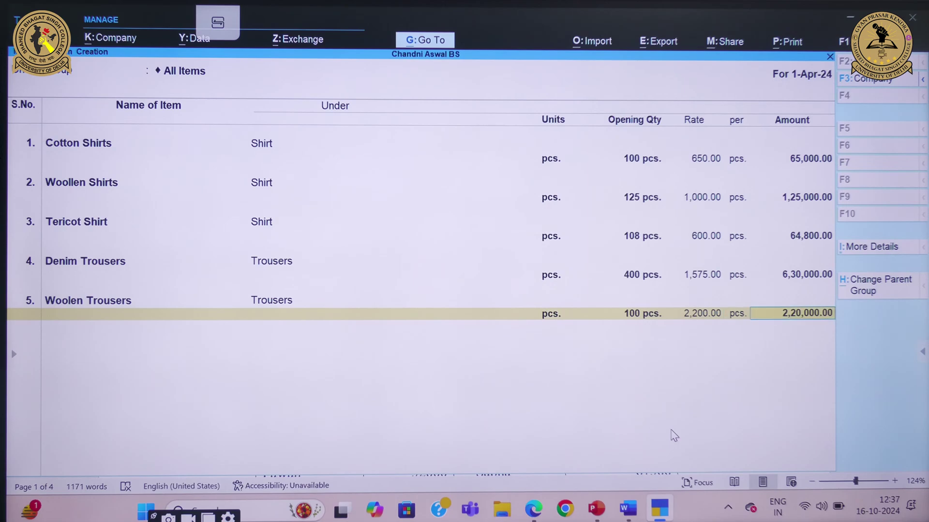
pyautogui.press('Return')
# Add Cotton Trousers under Trousers in pcs. with 500 at 1,250, amounting to 6,25,000
pyautogui.moveTo(628, 508)
pyautogui.click(633, 428)
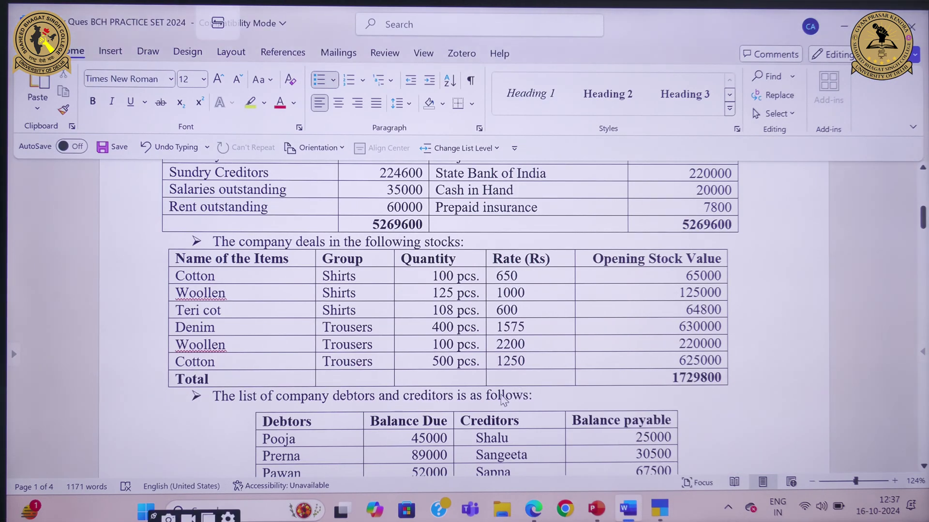
pyautogui.moveTo(660, 508)
pyautogui.click(674, 460)
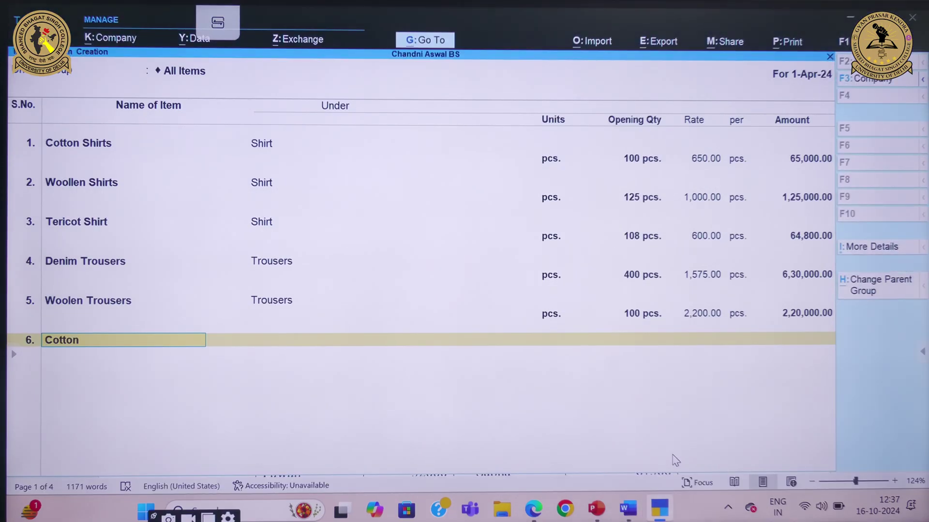
pyautogui.write('Cotton Trousers')
pyautogui.press('Return')
pyautogui.press('Down')
pyautogui.press('Down')
pyautogui.press('Return')
pyautogui.press('Down')
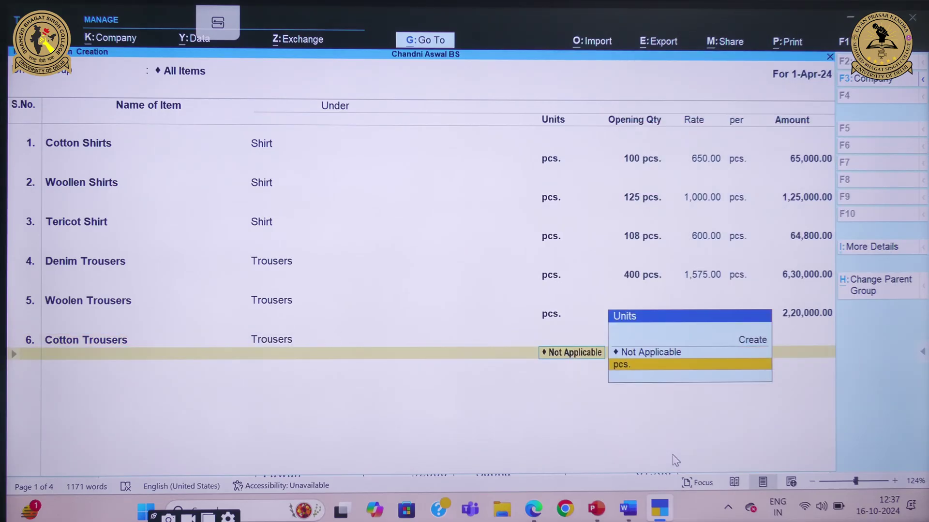
pyautogui.press('Return')
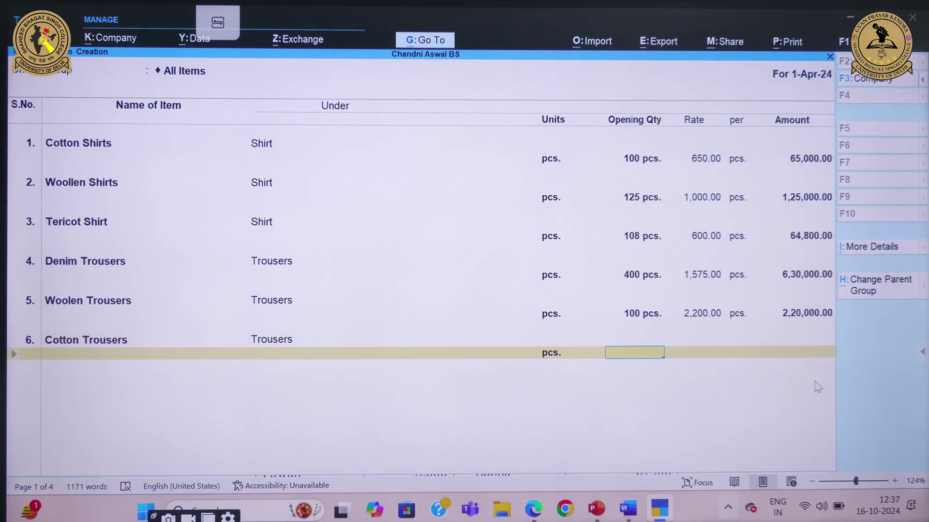
pyautogui.write('500')
pyautogui.press('Return')
pyautogui.write('1,250')
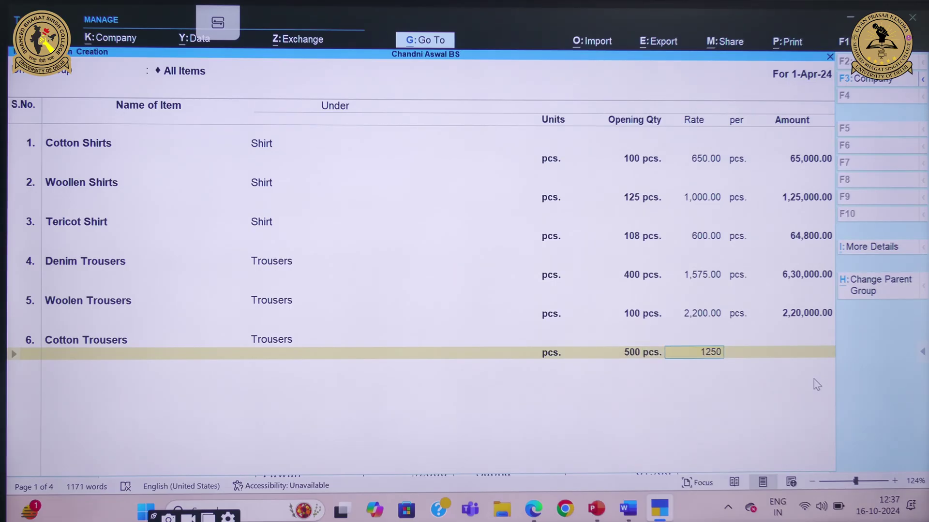
pyautogui.press('Return')
pyautogui.press('Return')
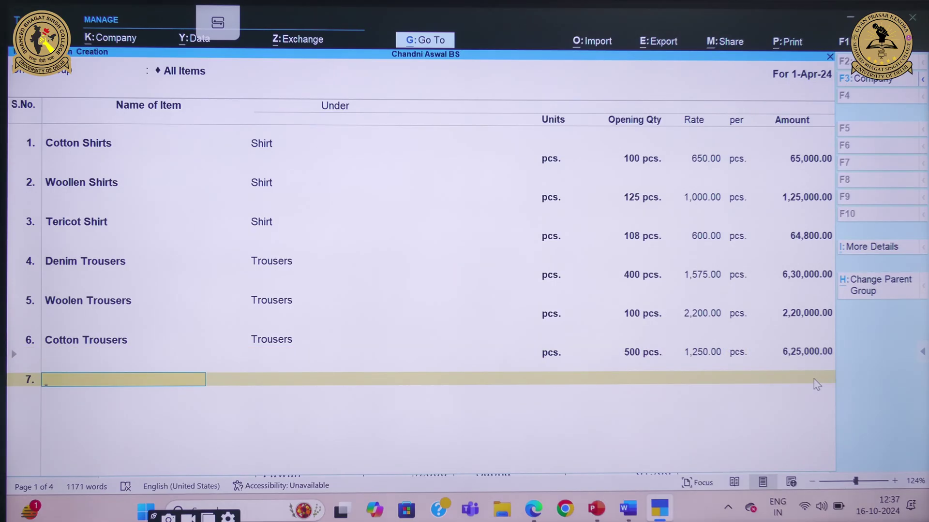
pyautogui.press('Return')
pyautogui.press('Return')
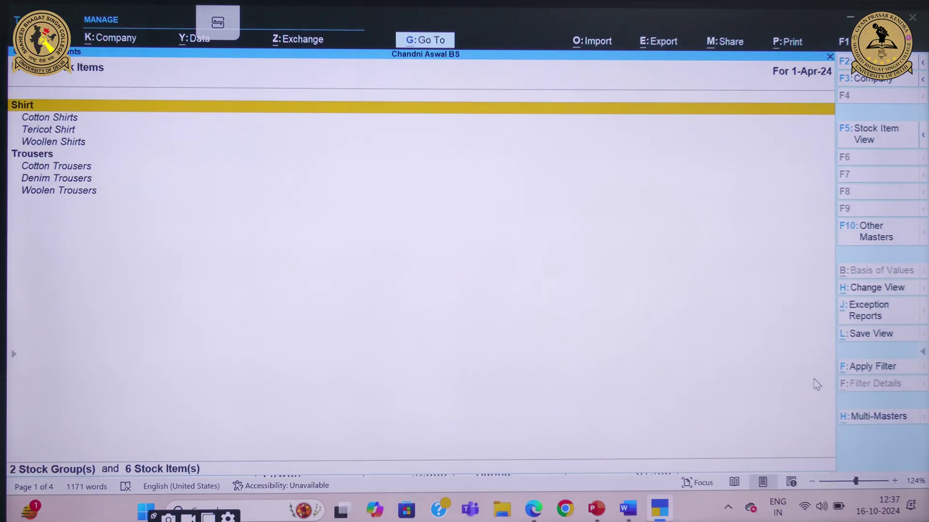
# Back out to Gateway of Tally and review the question document
pyautogui.press('Escape')
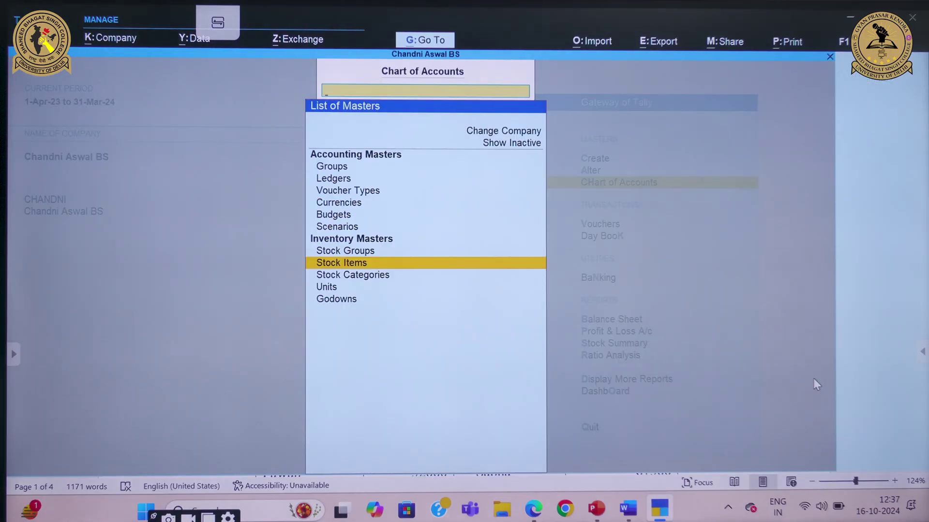
pyautogui.press('Escape')
pyautogui.moveTo(628, 508)
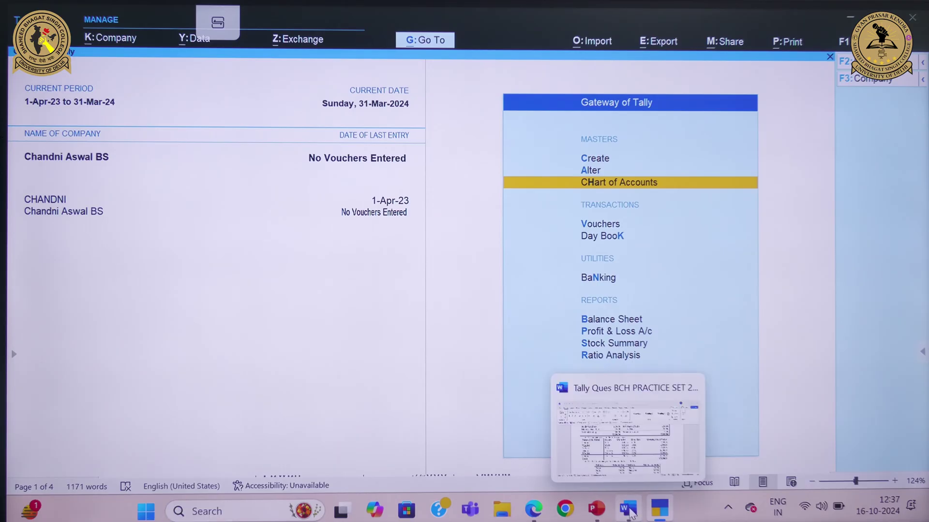
pyautogui.click(636, 439)
pyautogui.scroll(-3, 637, 439)
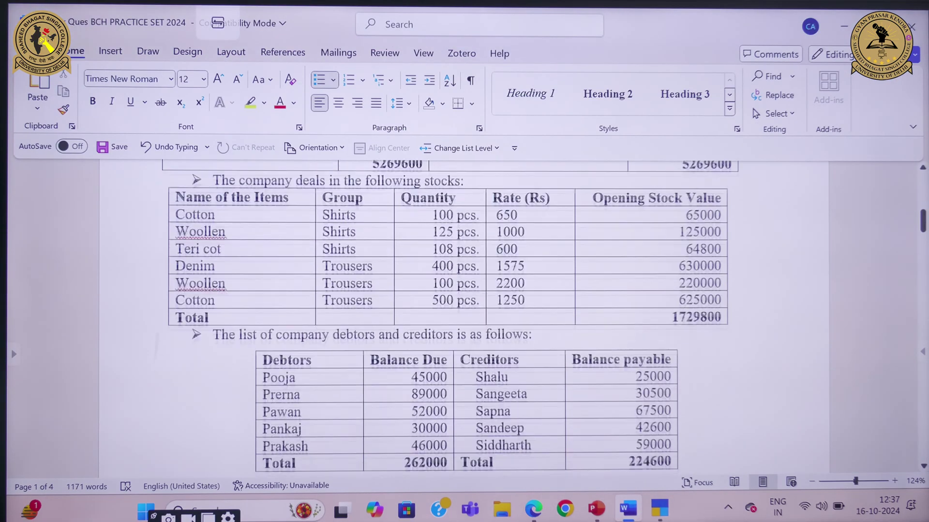
pyautogui.keyDown('ctrl'); pyautogui.scroll(1, 363, 379); pyautogui.keyUp('ctrl')
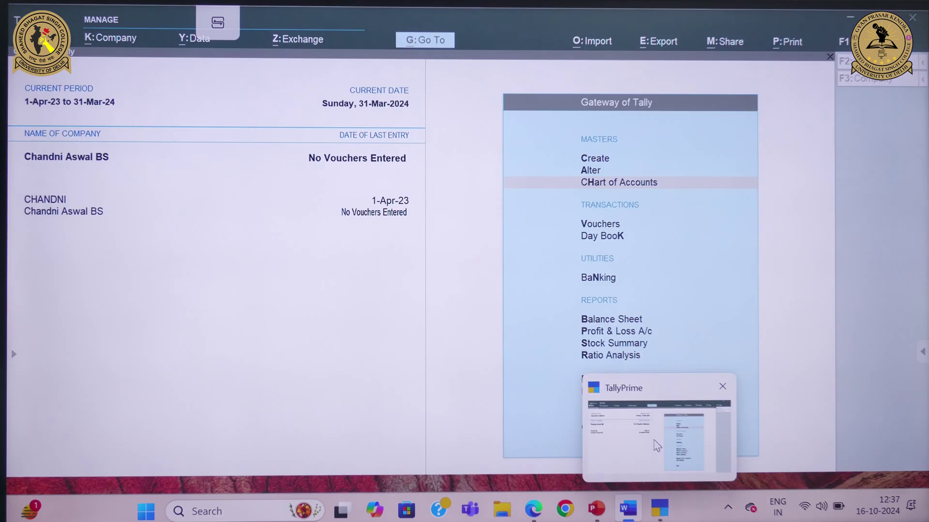
pyautogui.click(658, 445)
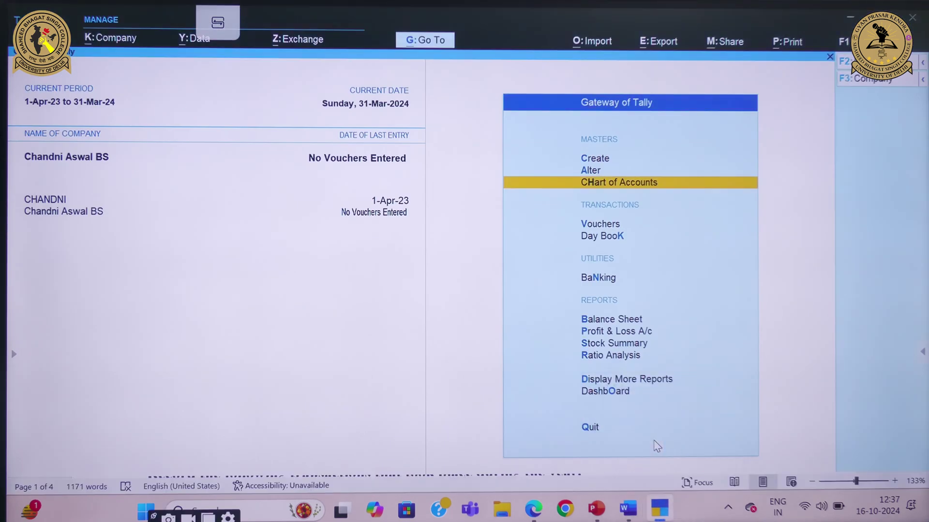
# Open Chart of Accounts > Ledgers and start creating multiple ledgers
pyautogui.click(630, 184)
pyautogui.press('Down')
pyautogui.press('Up')
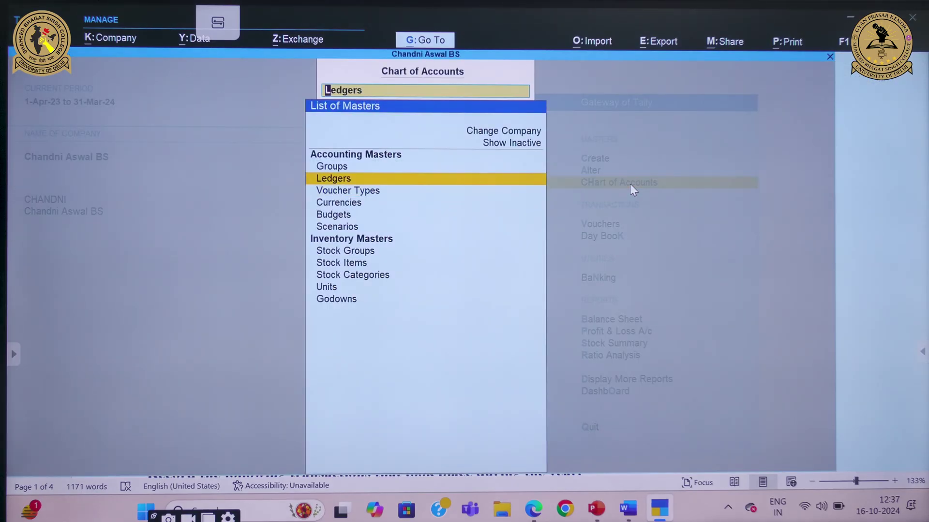
pyautogui.press('Return')
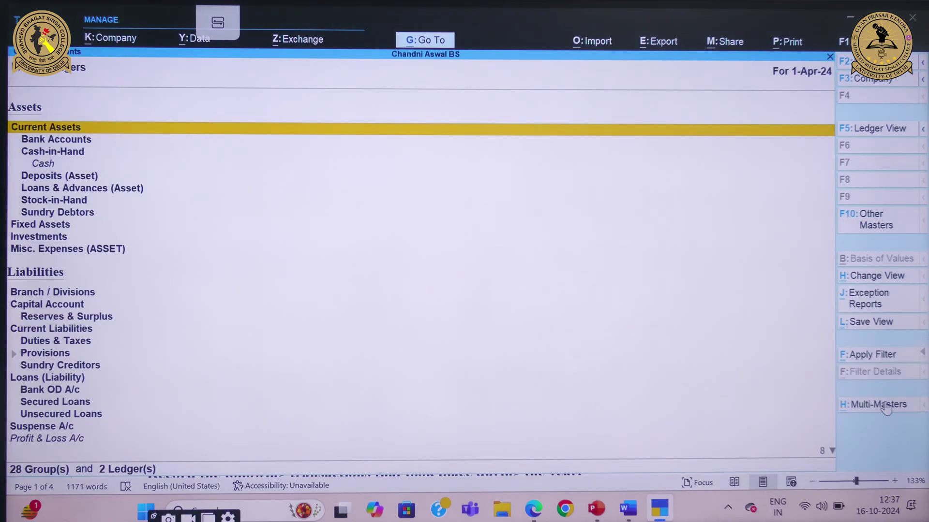
pyautogui.click(886, 404)
# Create the first debtor ledger under Sundry Debtors with a 45,000 Dr opening balance
pyautogui.press('Return')
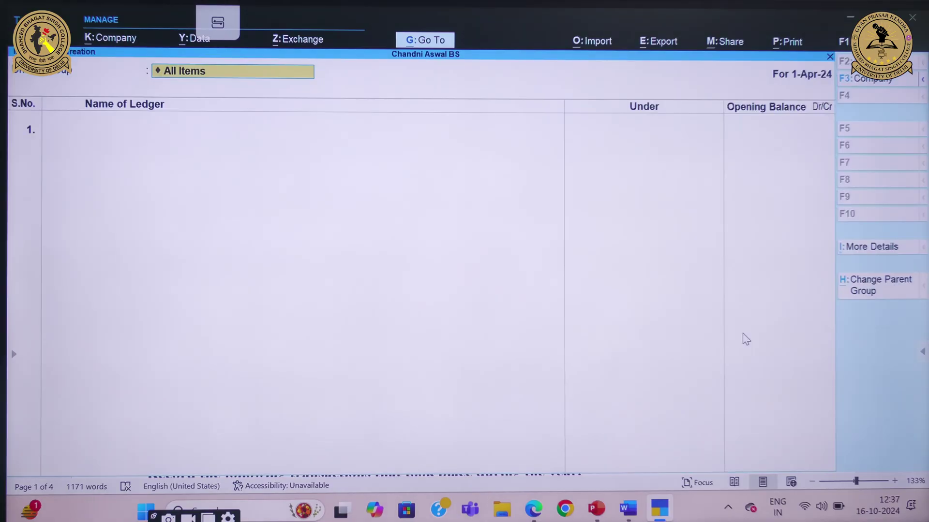
pyautogui.press('Return')
pyautogui.moveTo(628, 509)
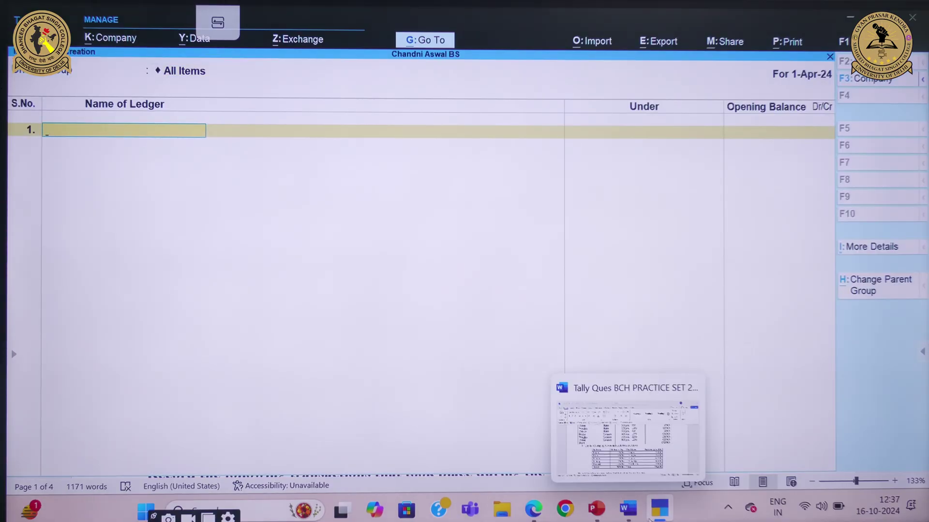
pyautogui.click(629, 426)
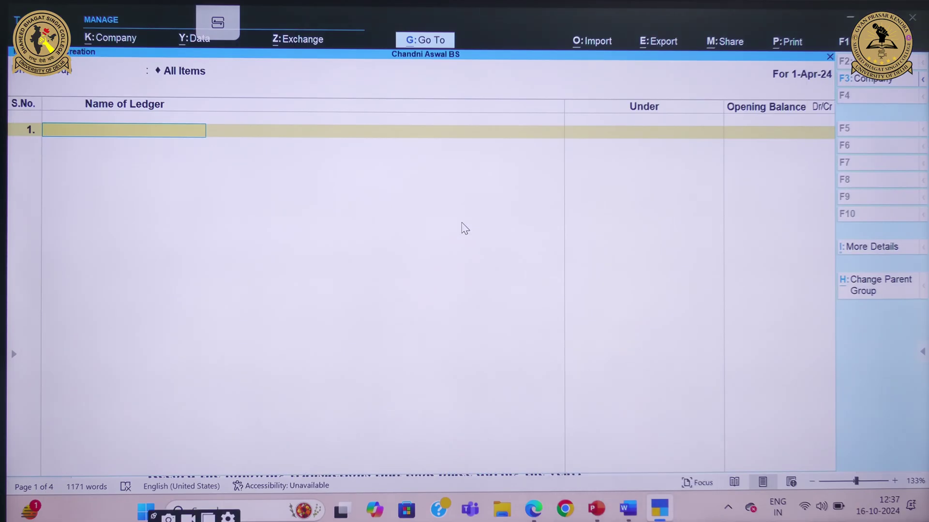
pyautogui.write('Pooja')
pyautogui.press('Return')
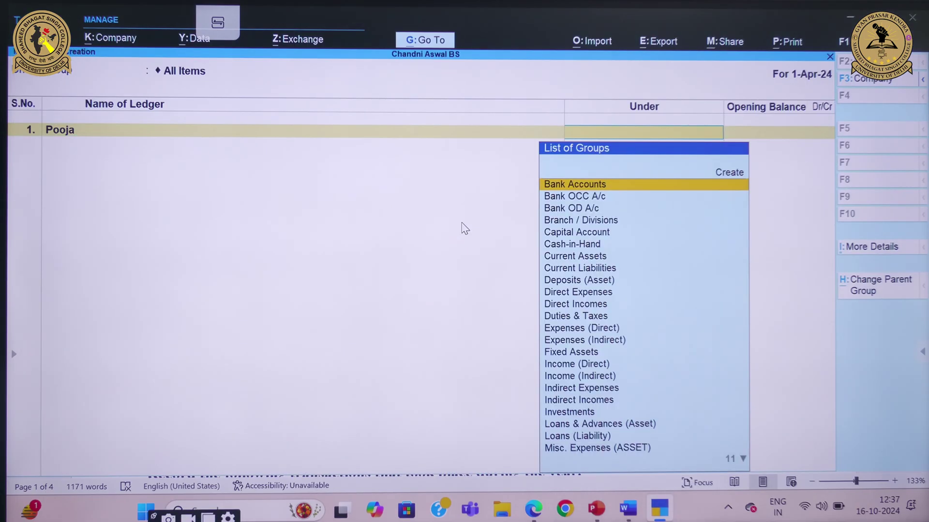
pyautogui.write('Sun')
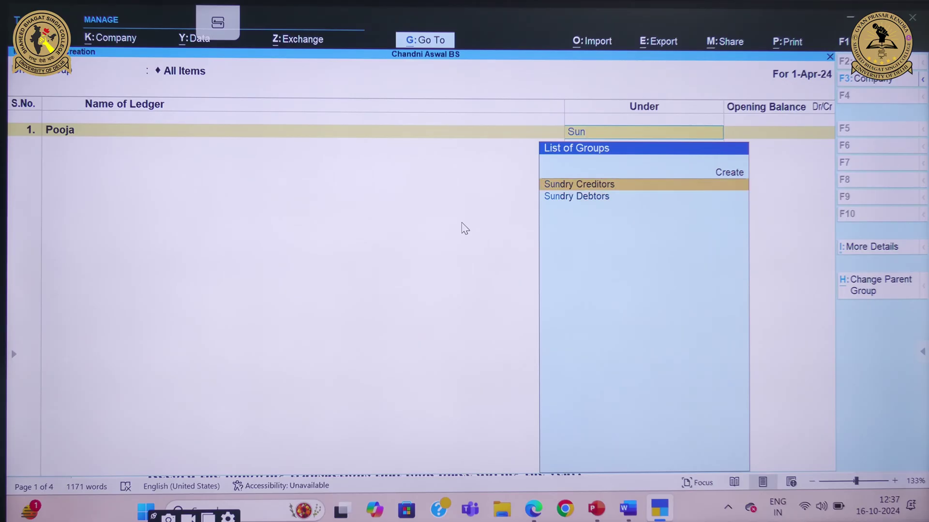
pyautogui.press('Down')
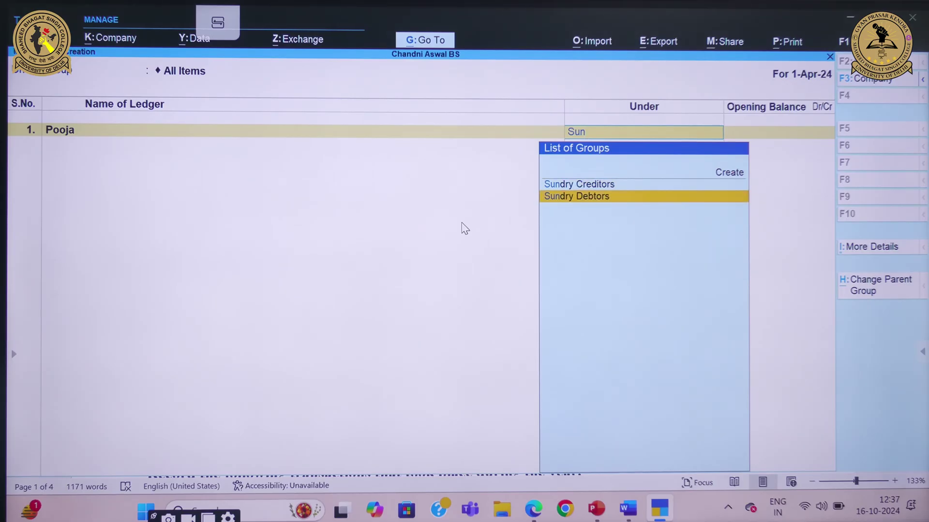
pyautogui.press('Return')
pyautogui.write('45,00')
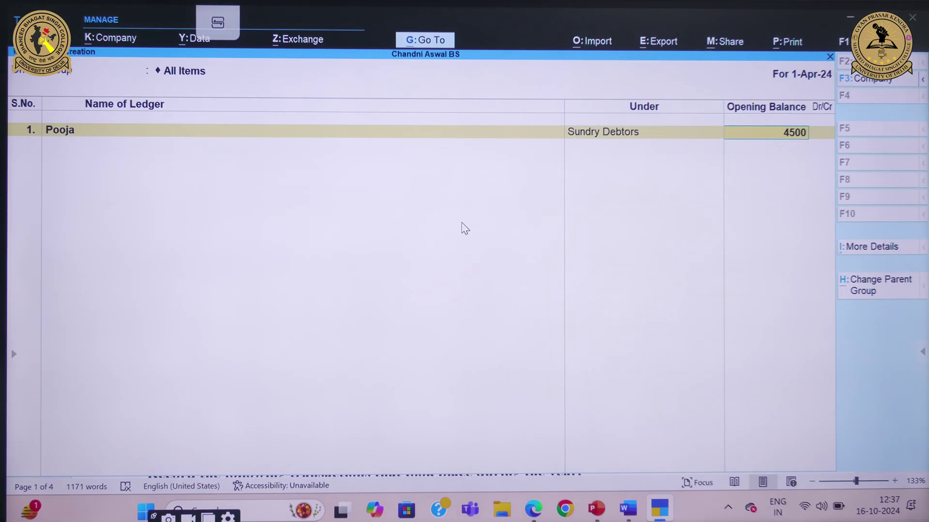
pyautogui.write('0')
pyautogui.press('Return')
pyautogui.press('Return')
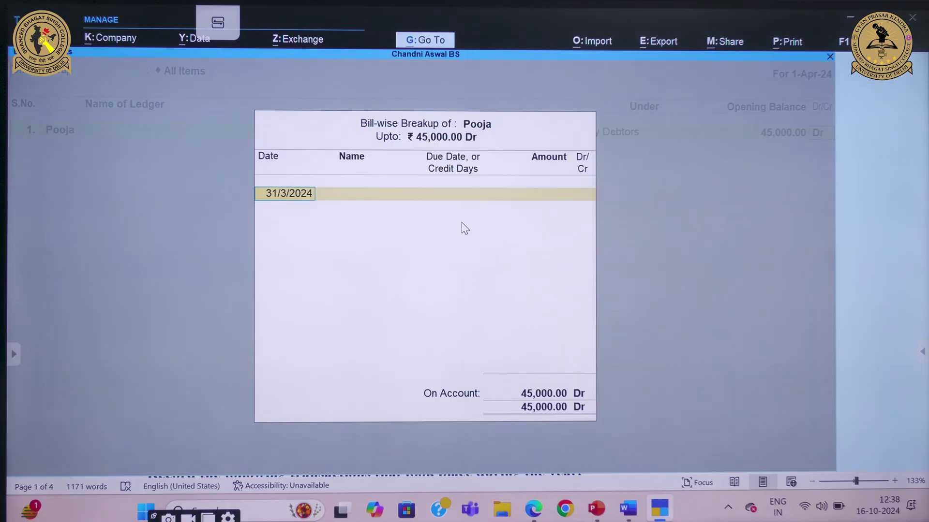
pyautogui.hotkey('ctrl', 'a')
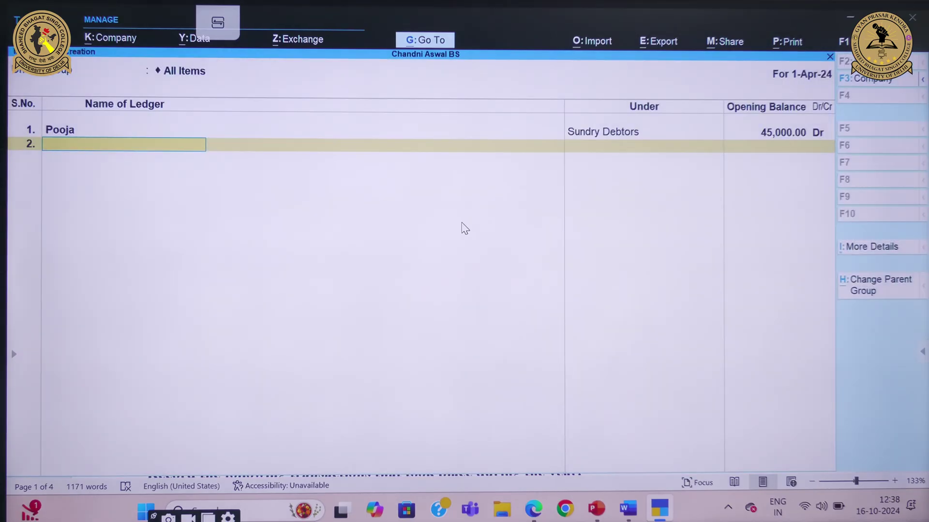
# Create the second debtor ledger under Sundry Debtors with an 89,000 Dr opening balance
pyautogui.moveTo(628, 508)
pyautogui.write('Prerna')
pyautogui.press('Return')
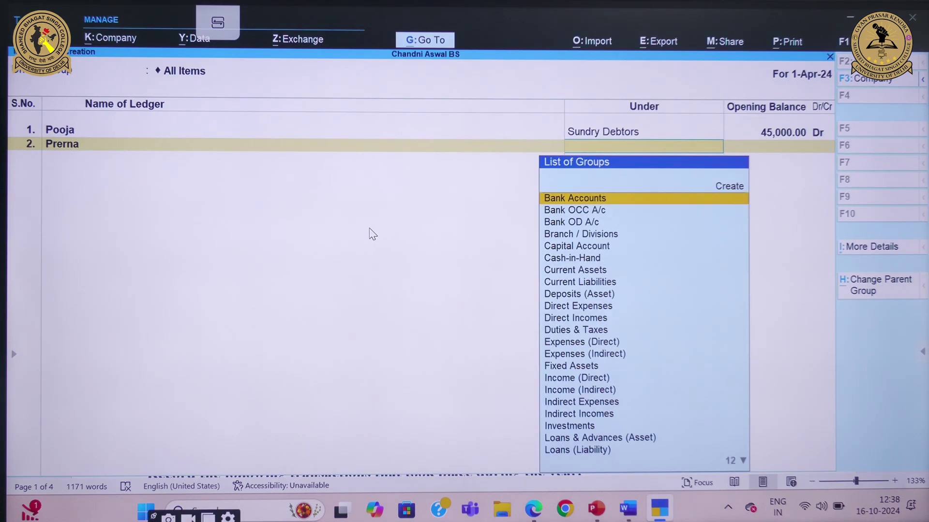
pyautogui.write('Su')
pyautogui.press('Down')
pyautogui.press('Down')
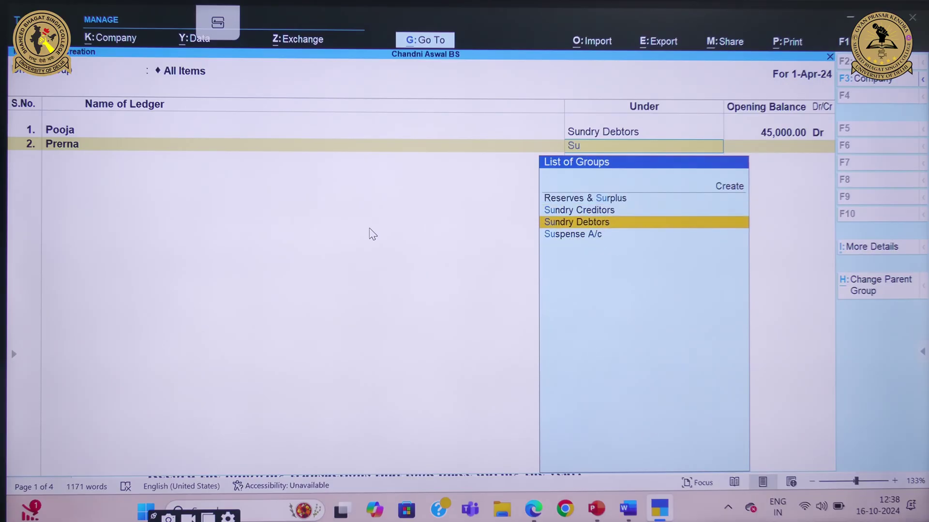
pyautogui.press('Return')
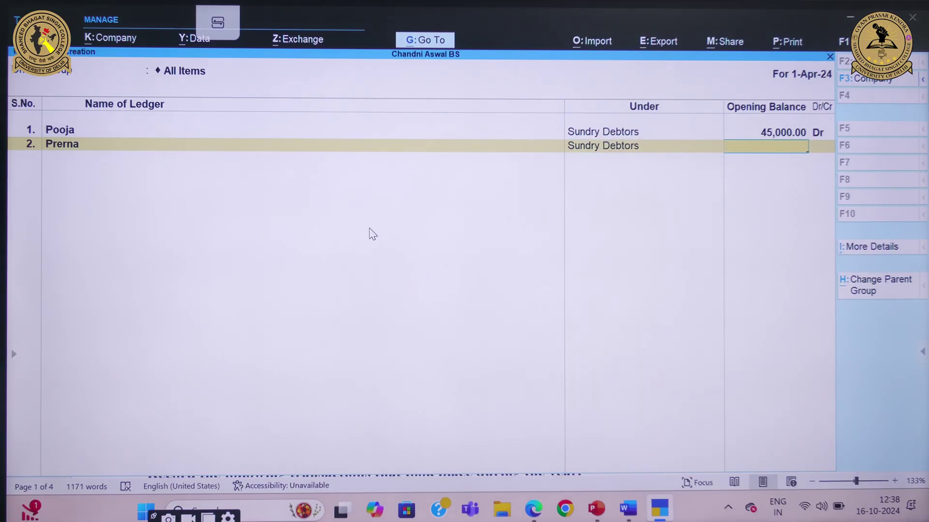
pyautogui.write('89000')
pyautogui.press('Return')
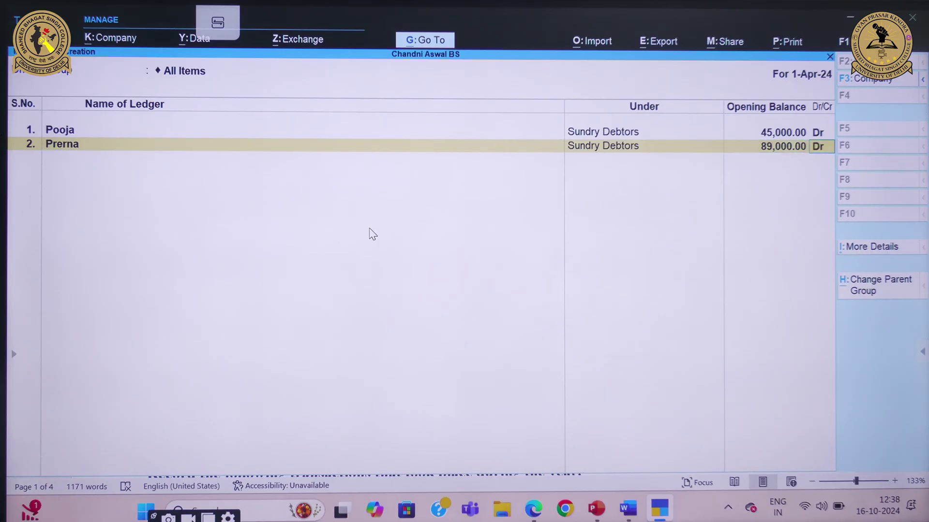
pyautogui.press('Return')
pyautogui.press('Escape')
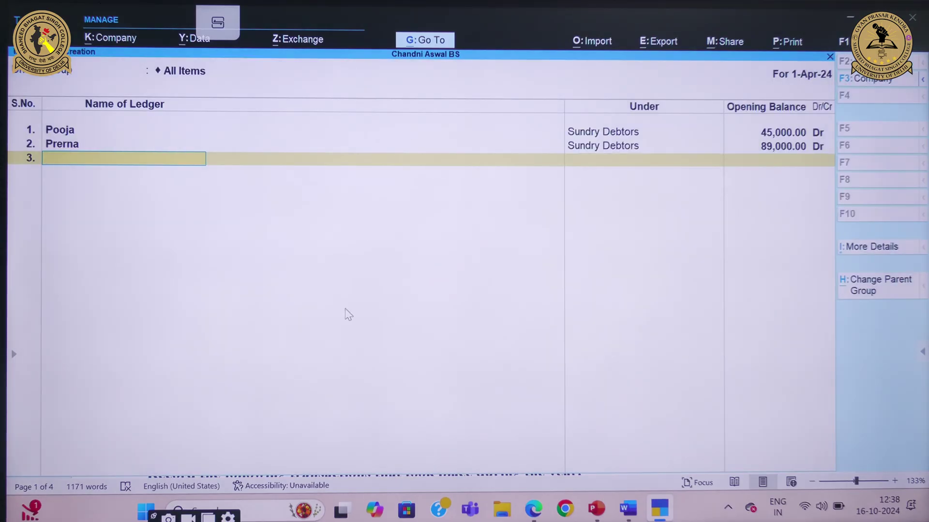
# Create the third debtor ledger under Sundry Debtors with a 52,000 Dr opening balance
pyautogui.write('Pawan')
pyautogui.press('Return')
pyautogui.write('Sun')
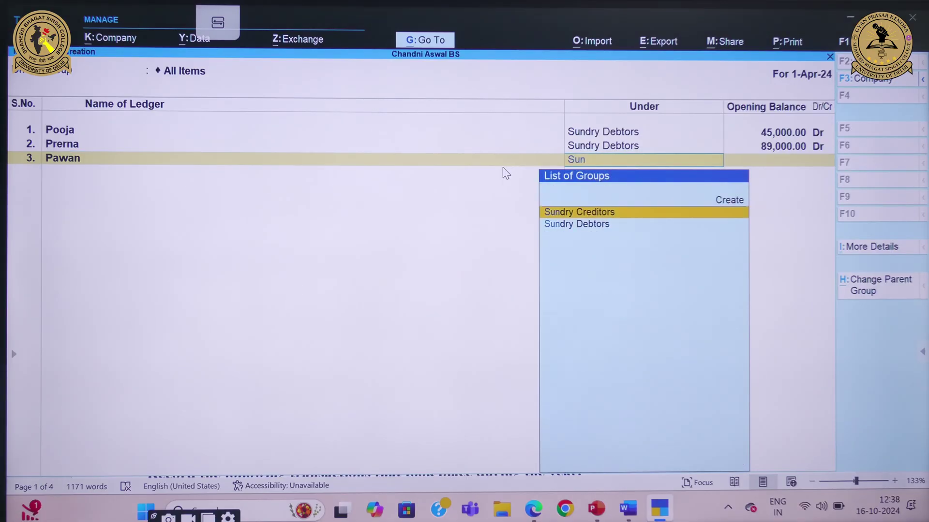
pyautogui.press('Down')
pyautogui.press('Return')
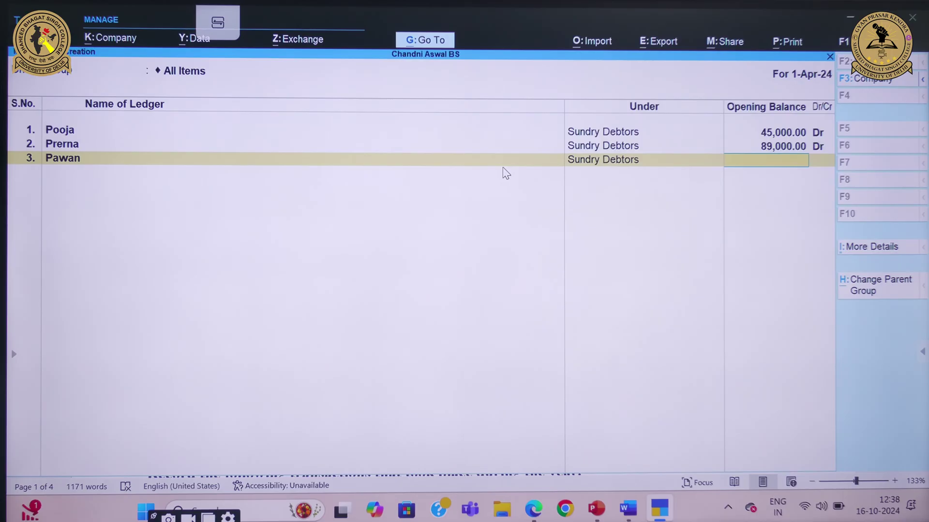
pyautogui.click(626, 449)
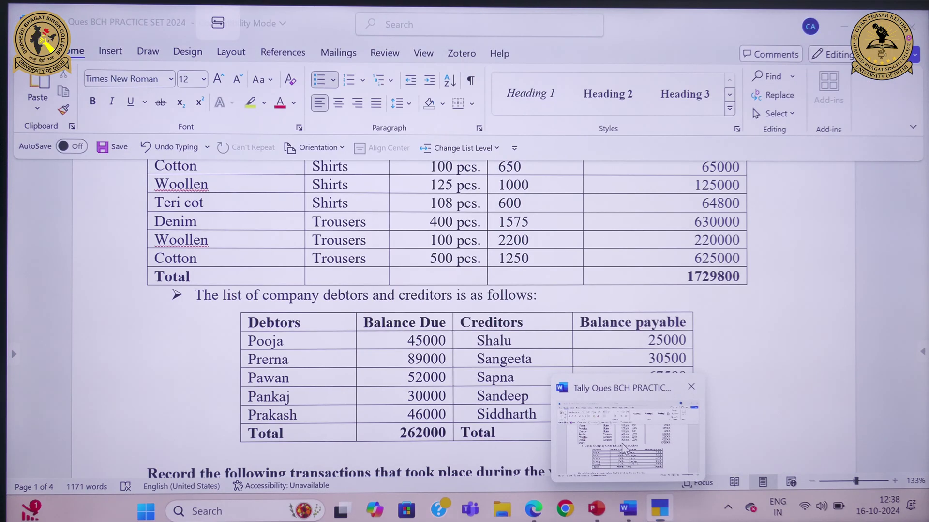
pyautogui.click(666, 476)
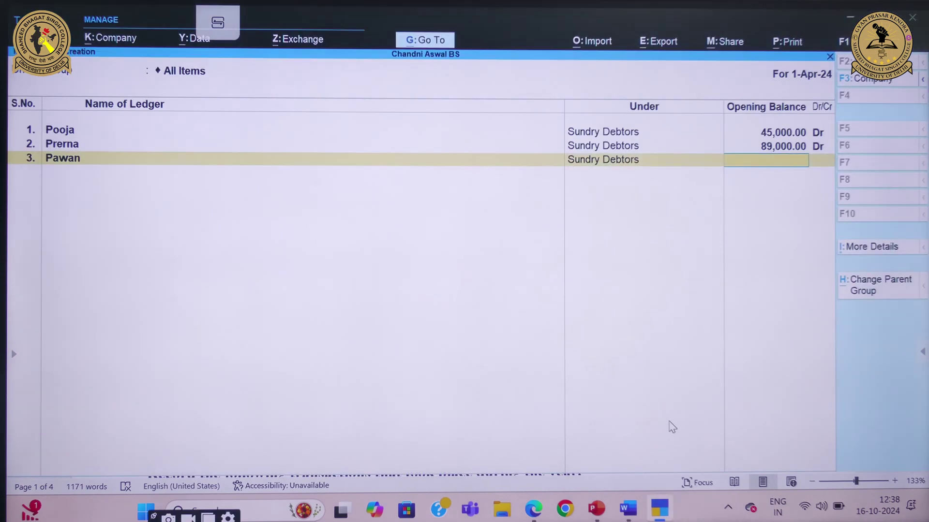
pyautogui.write('52,000')
pyautogui.press('Return')
pyautogui.press('Return')
pyautogui.press('Return')
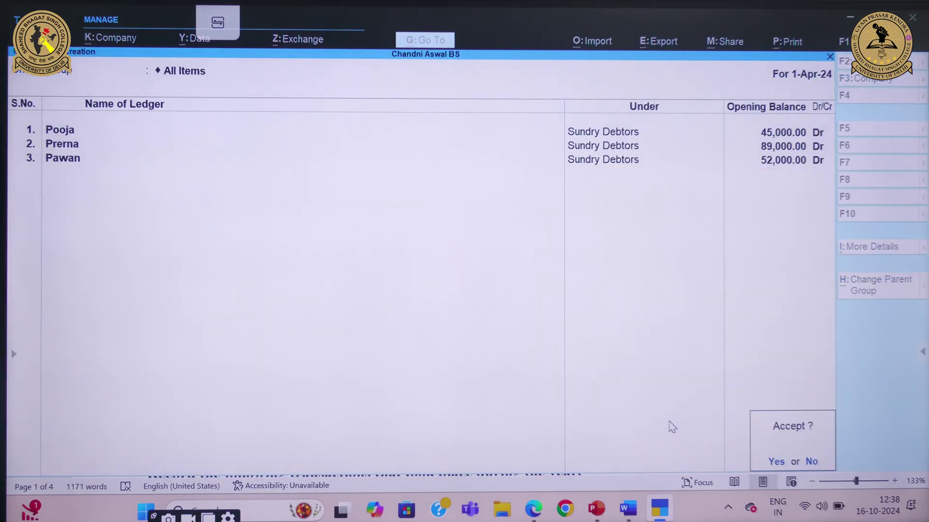
# Decline the Accept prompt and confirm the third debtor's 52,000 Dr balance
pyautogui.click(812, 462)
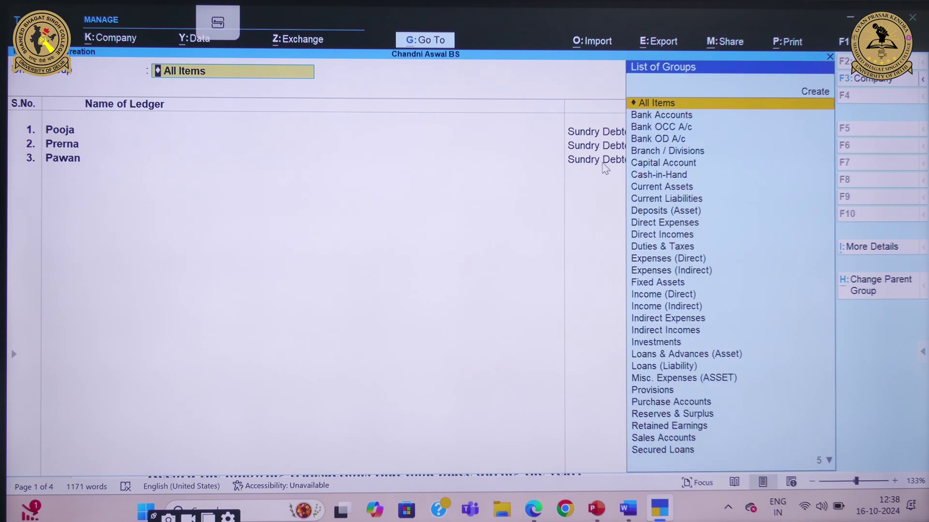
pyautogui.click(602, 162)
pyautogui.press('Return')
pyautogui.press('Return')
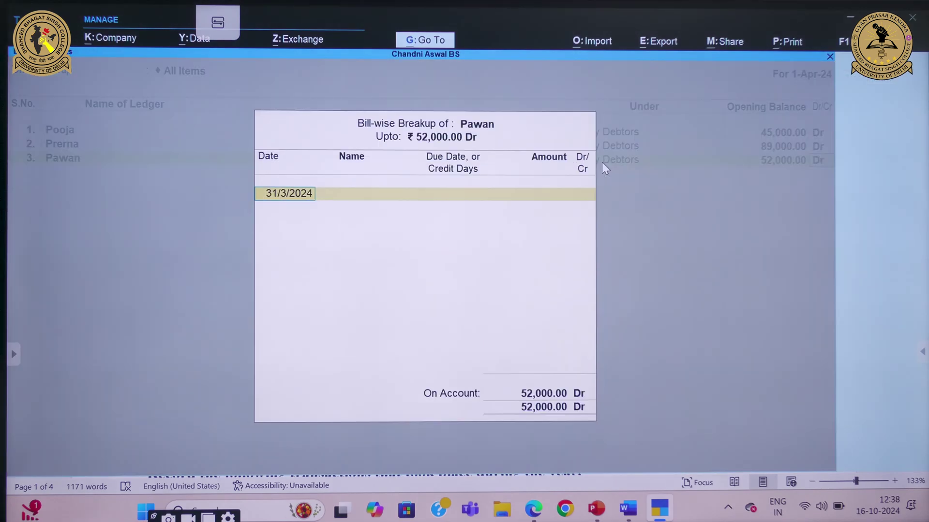
pyautogui.press('Return')
# Add the fourth debtor ledger under Sundry Debtors with a 30,000 Dr opening balance
pyautogui.press('Return')
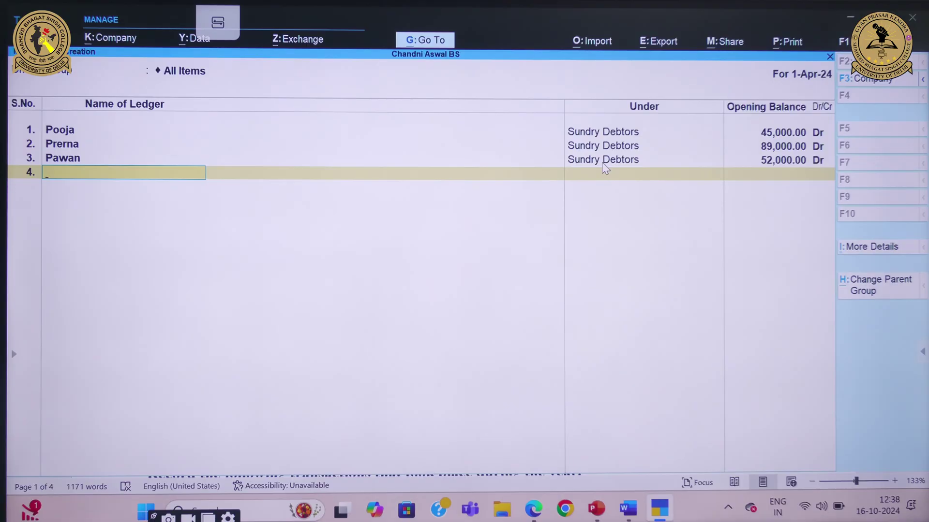
pyautogui.write('Pankaj')
pyautogui.press('Return')
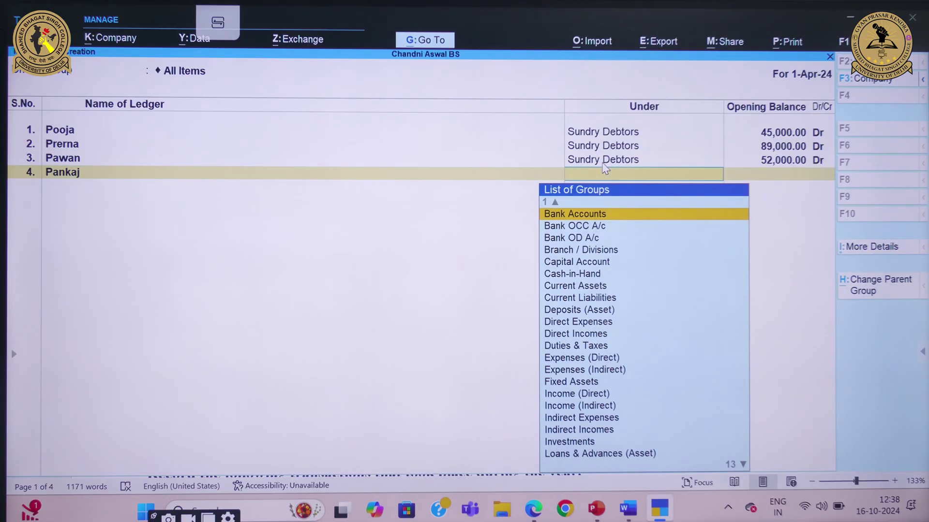
pyautogui.write('Sun')
pyautogui.press('Down')
pyautogui.press('Return')
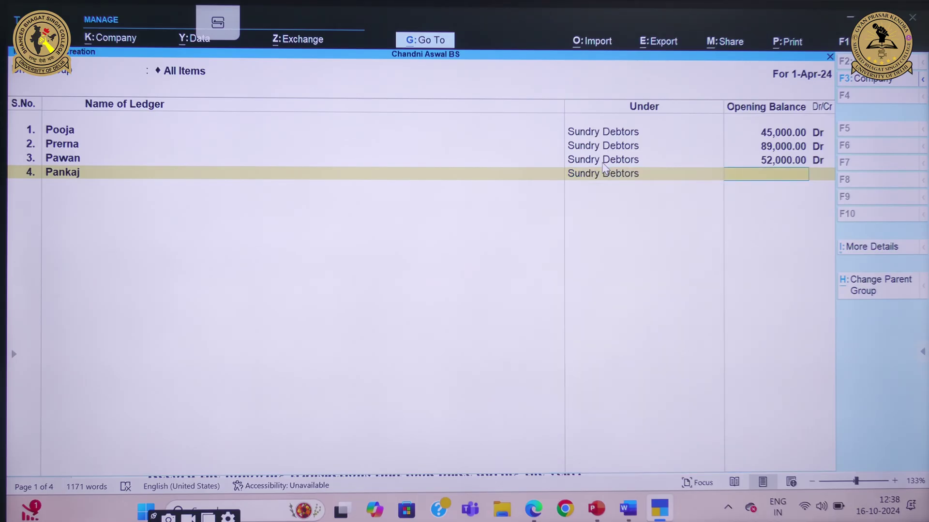
pyautogui.write('30,000')
pyautogui.press('Return')
pyautogui.press('Return')
pyautogui.press('Return')
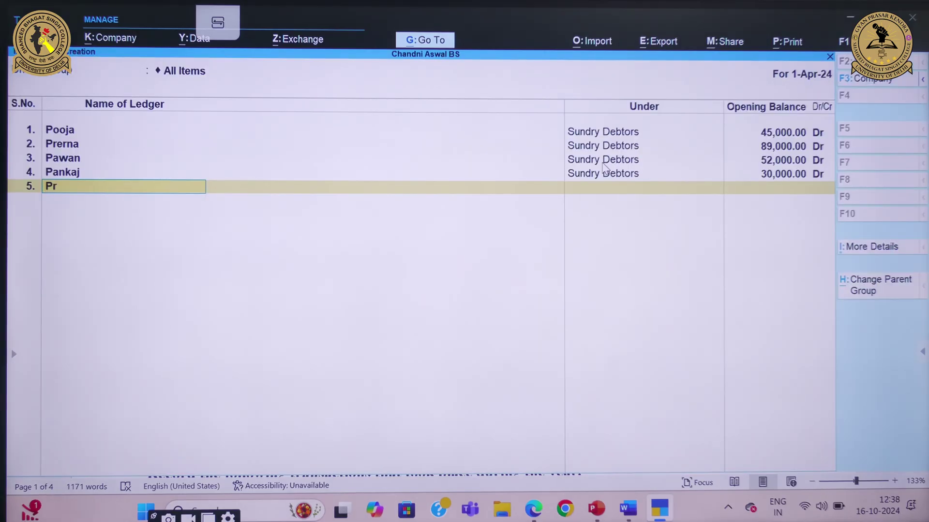
# Add the fifth debtor ledger under Sundry Debtors with a 46,000 Dr opening balance
pyautogui.write('Prakash')
pyautogui.press('Return')
pyautogui.write('Sun')
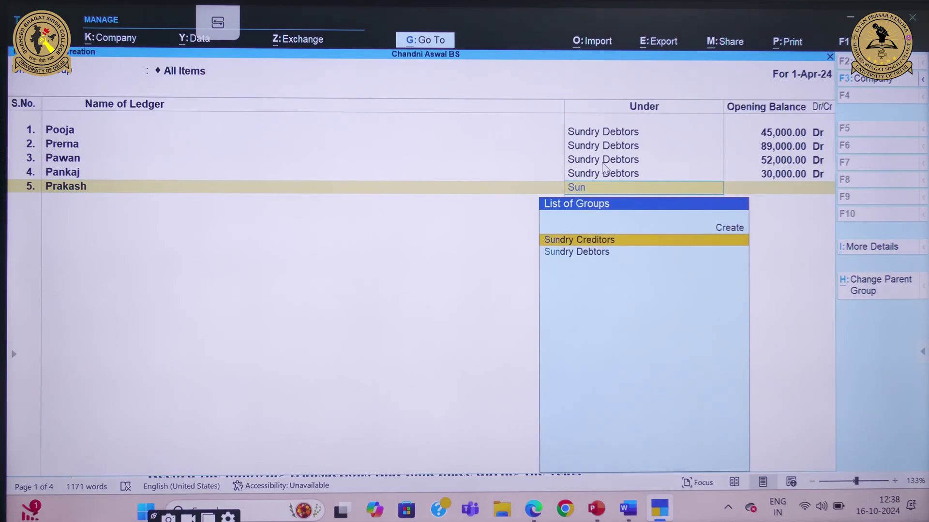
pyautogui.press('Down')
pyautogui.press('Return')
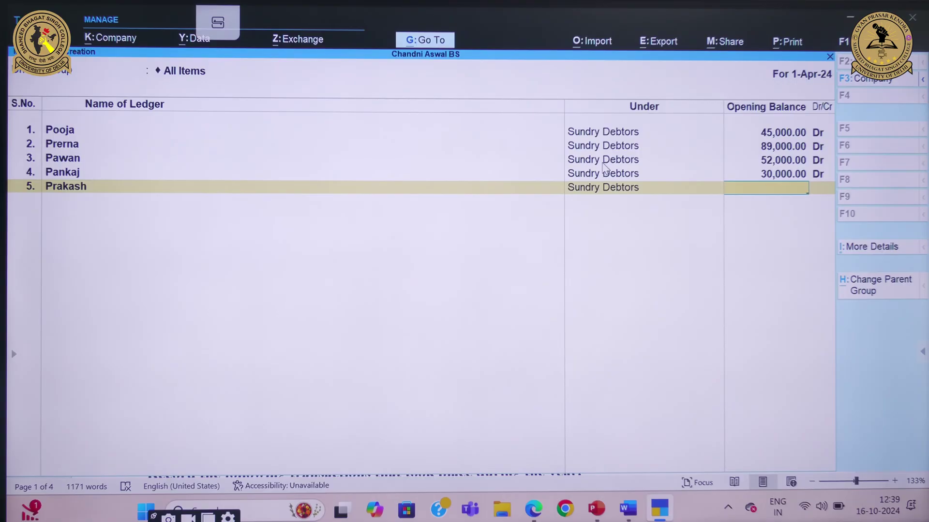
pyautogui.write('46000')
pyautogui.press('Return')
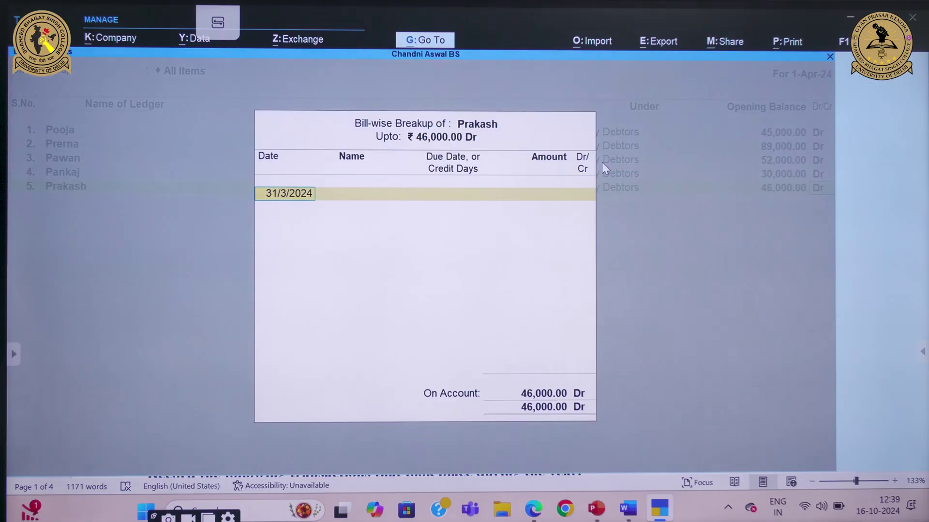
pyautogui.press('Return')
pyautogui.press('Return')
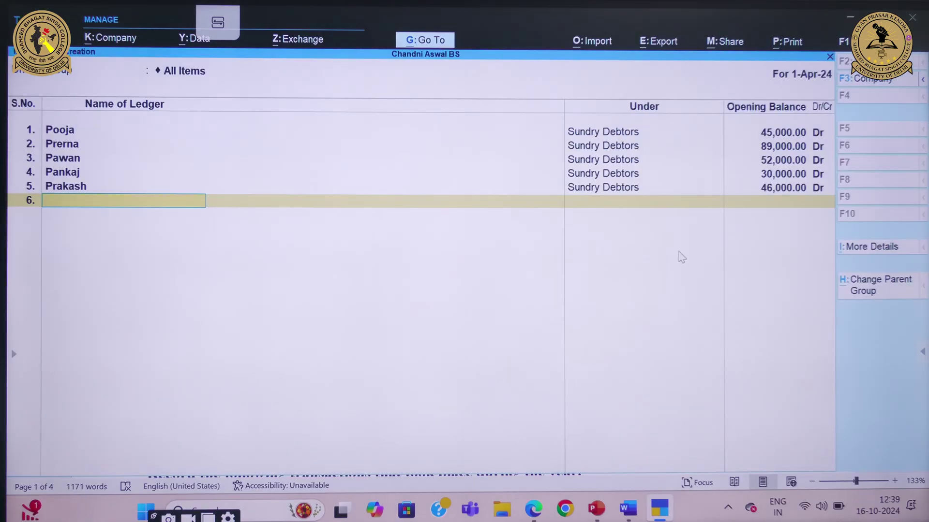
# Create the first creditor ledger under Sundry Creditors with a 25,000 Cr opening balance
pyautogui.moveTo(628, 508)
pyautogui.click(623, 450)
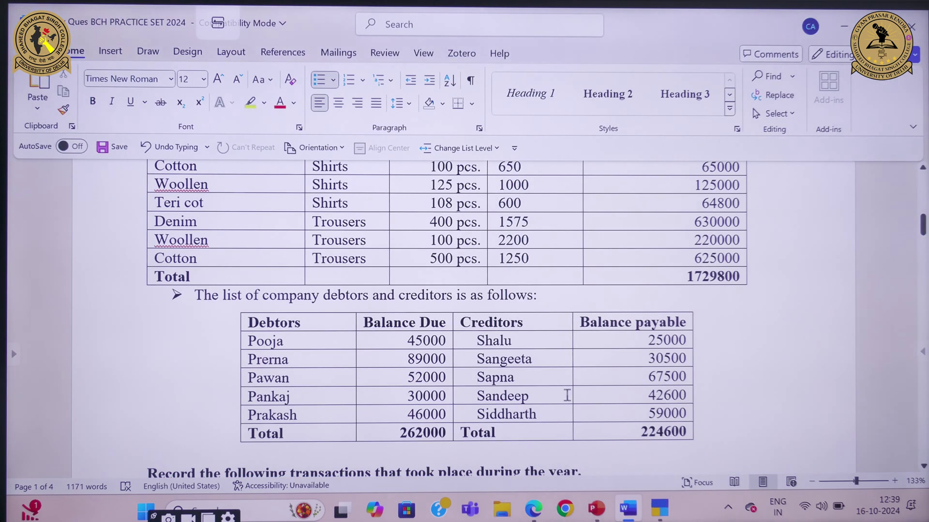
pyautogui.moveTo(659, 508)
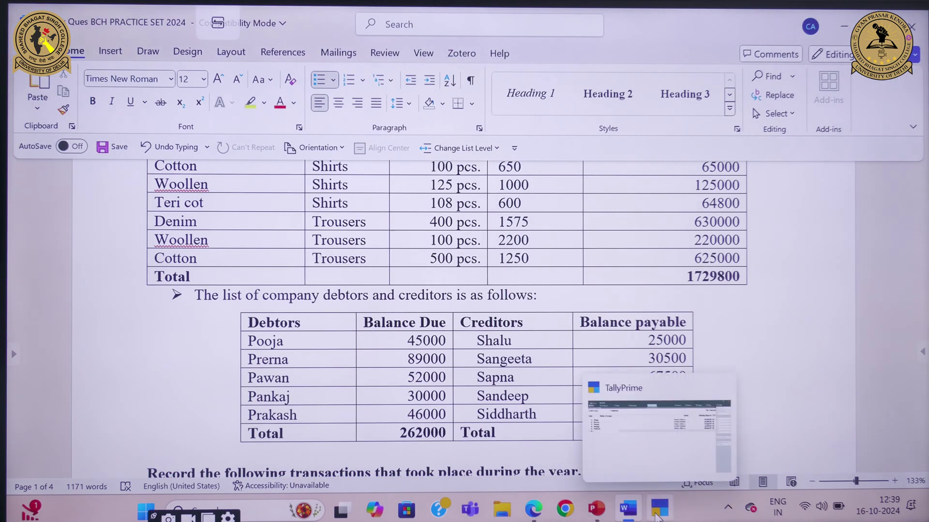
pyautogui.click(651, 458)
pyautogui.write('Shalu')
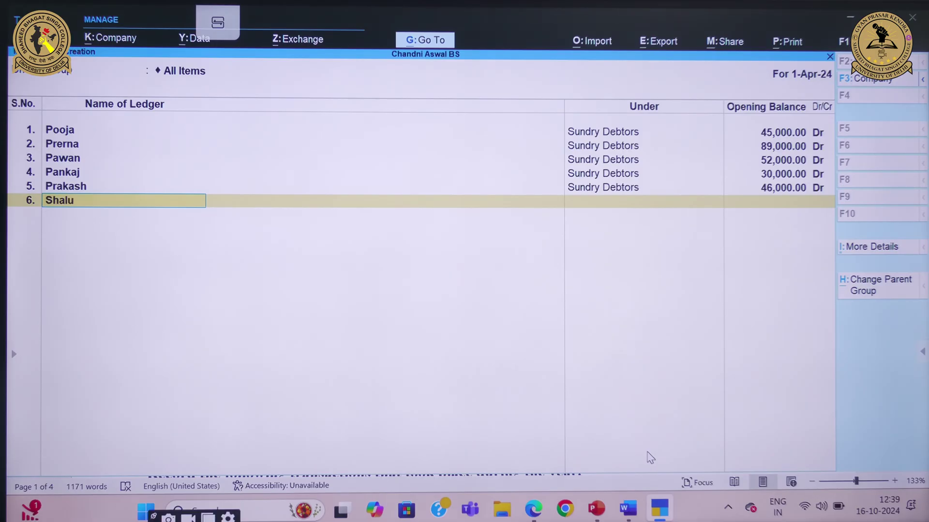
pyautogui.press('Return')
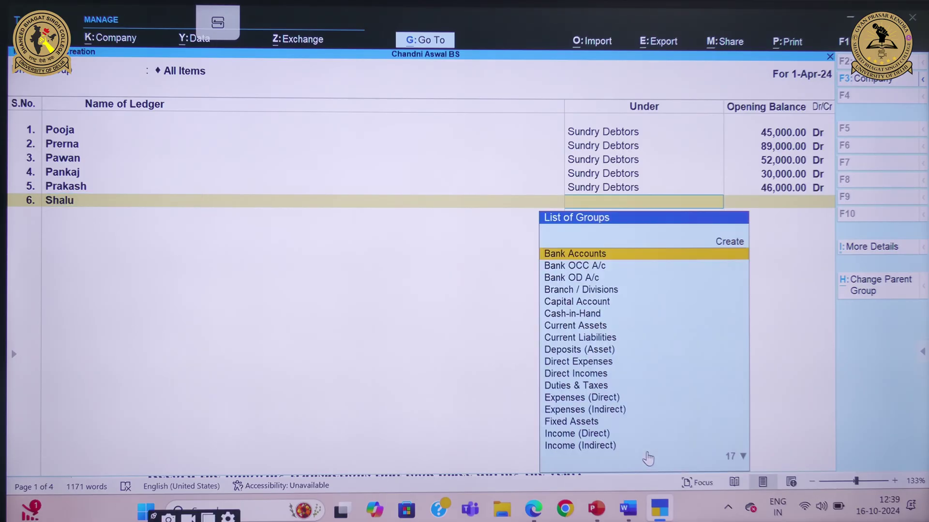
pyautogui.write('Sun')
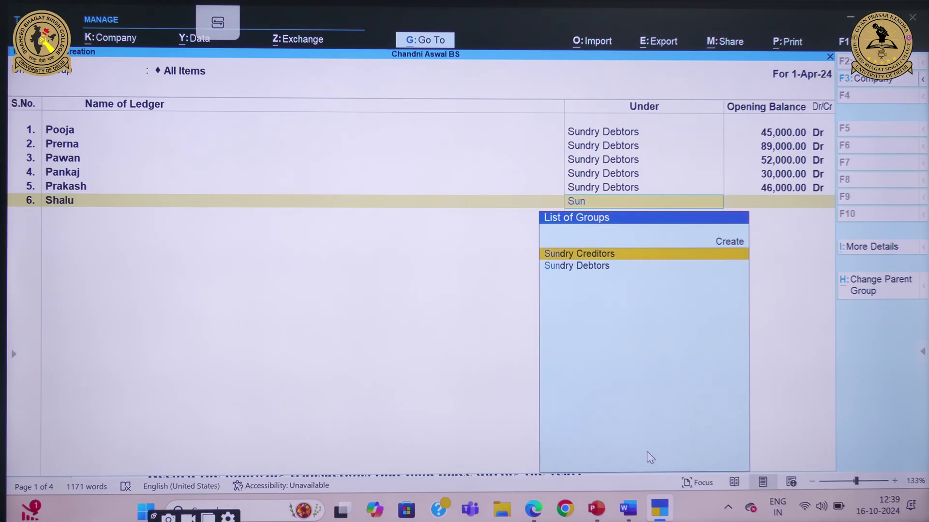
pyautogui.press('Down')
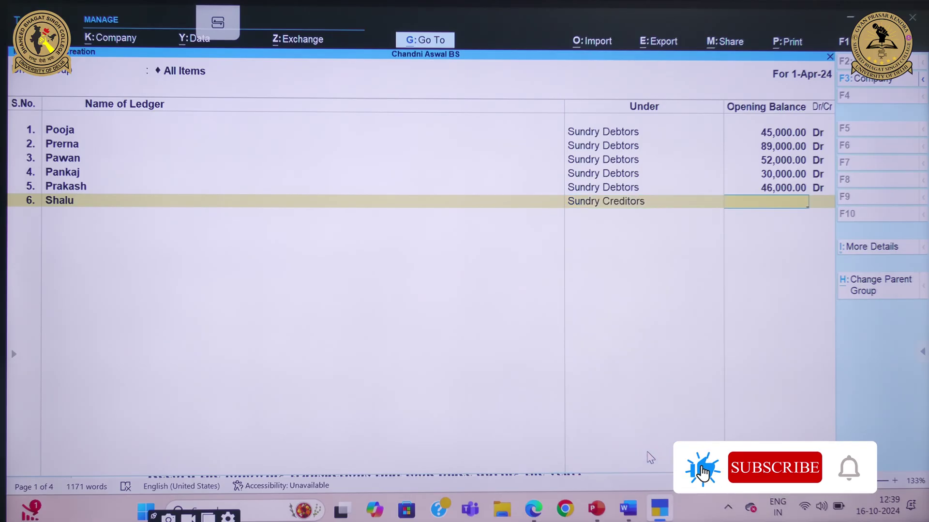
pyautogui.write('25,000')
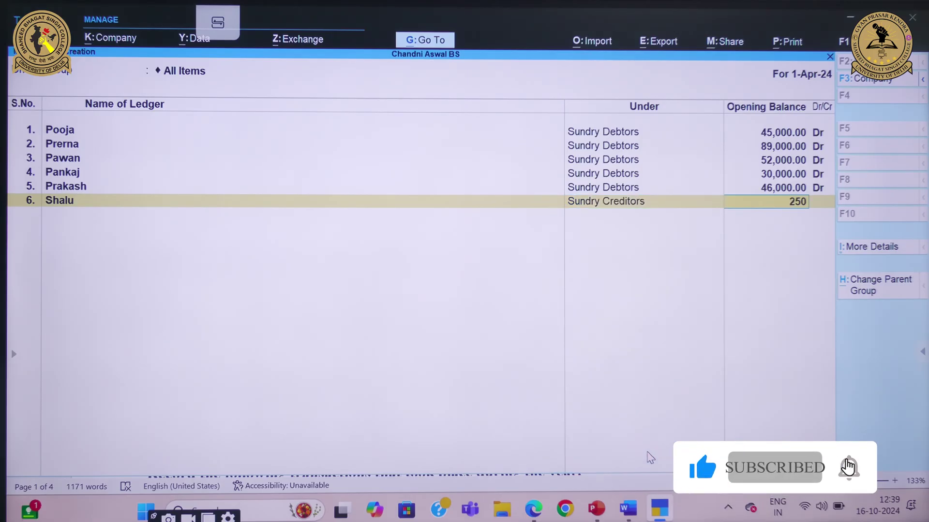
pyautogui.press('Return')
pyautogui.press('Return')
pyautogui.press('Return')
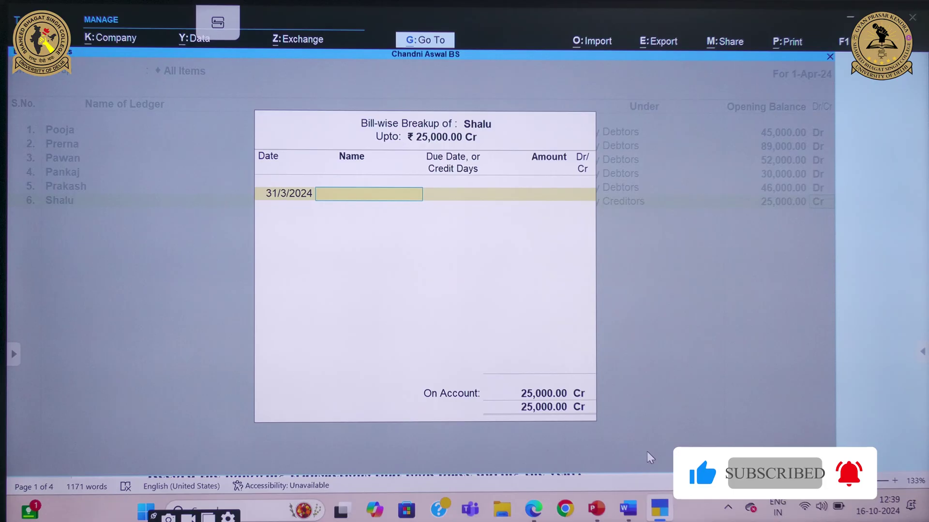
pyautogui.press('Return')
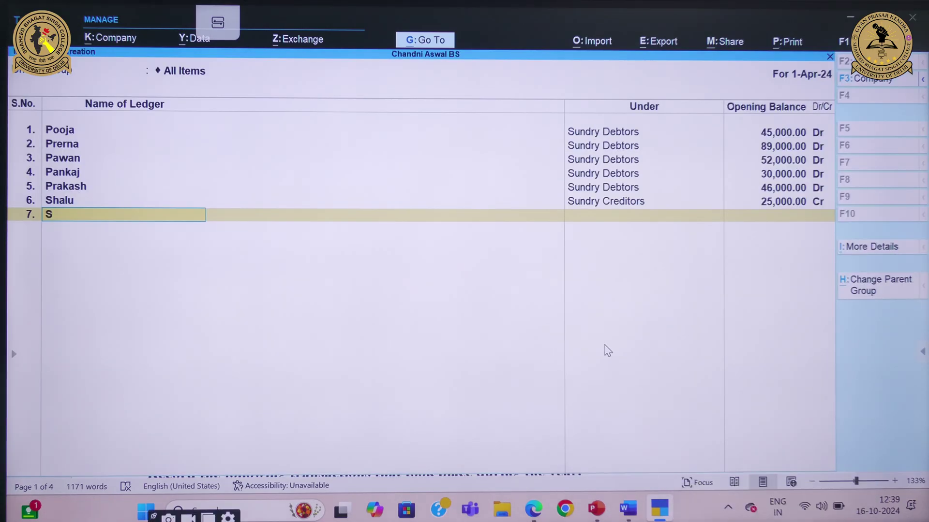
# Create the second creditor ledger under Sundry Creditors with a 30,500 Cr opening balance
pyautogui.write('Sangeeta')
pyautogui.press('Return')
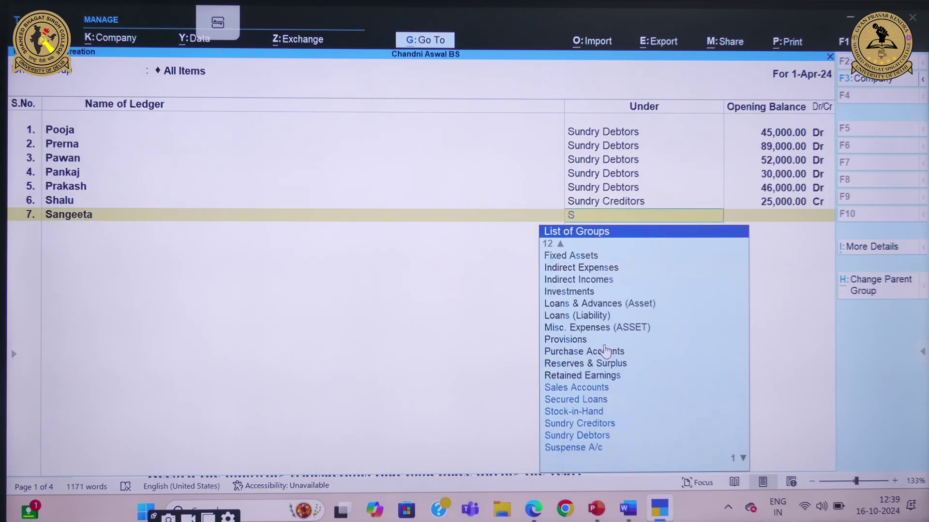
pyautogui.write('Sun')
pyautogui.press('Return')
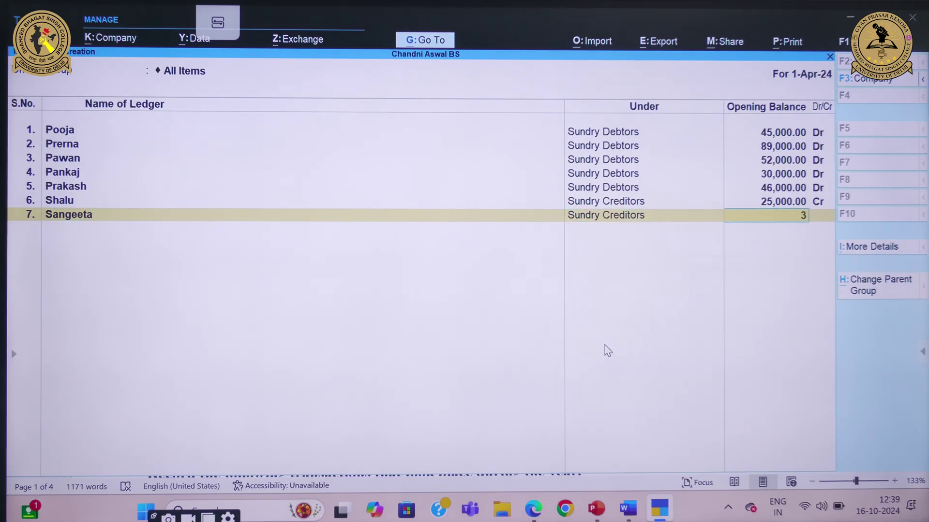
pyautogui.write('30,500')
pyautogui.press('Return')
pyautogui.press('Return')
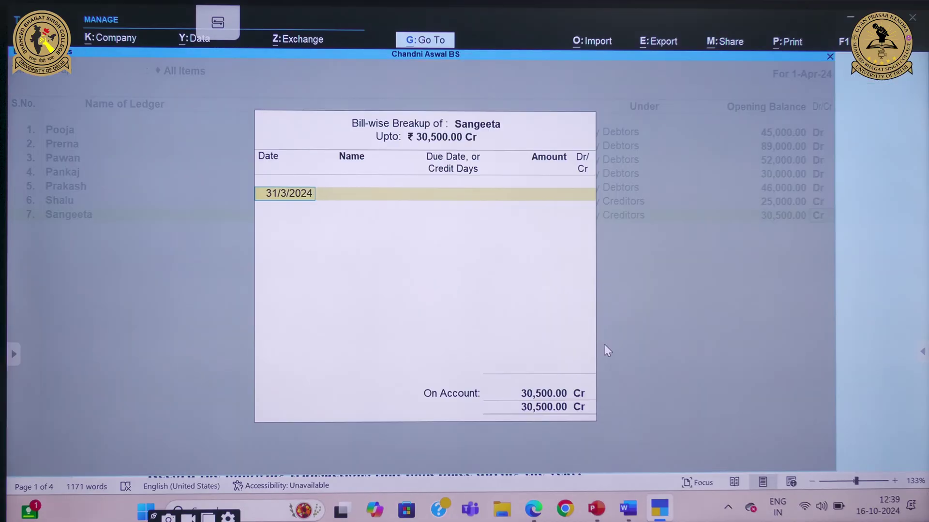
pyautogui.press('Return')
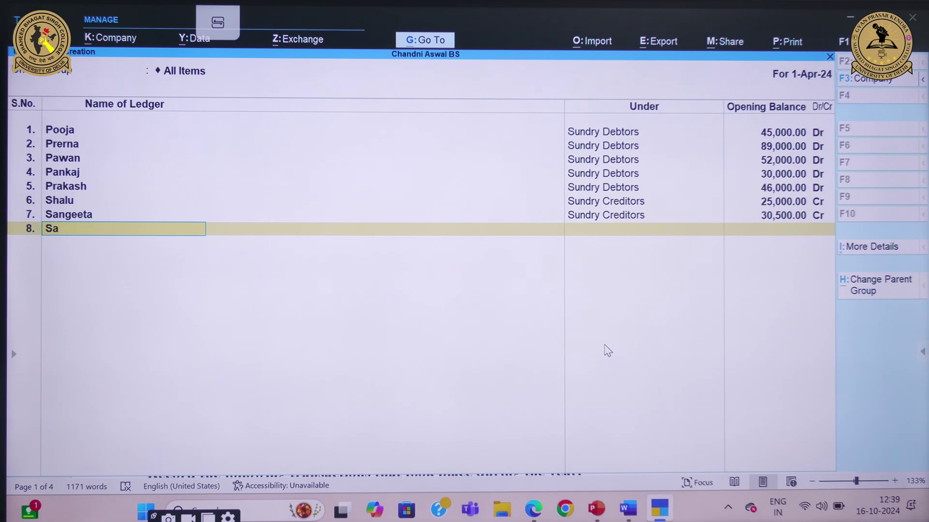
# Begin a third creditor ledger and assign it to Sundry Creditors
pyautogui.write('Sapna')
pyautogui.press('Return')
pyautogui.write('sun')
pyautogui.press('Return')
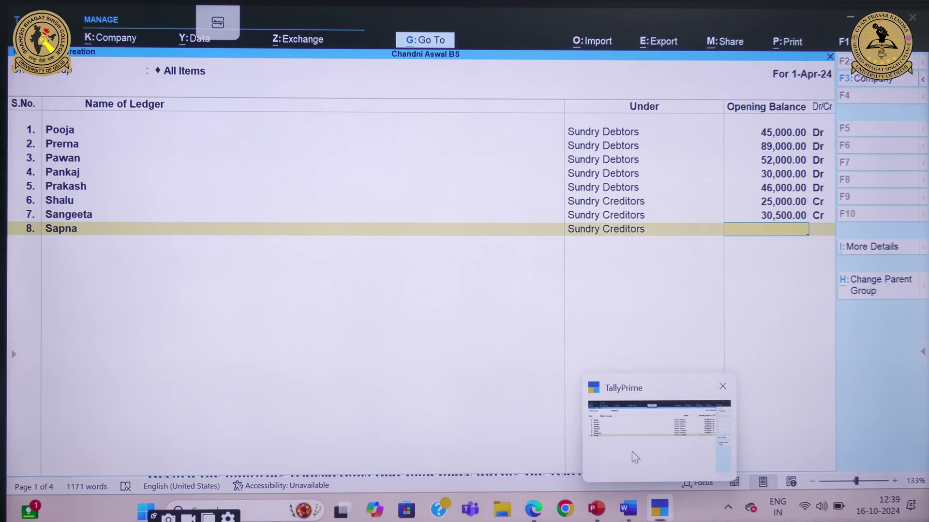
# Give the third creditor ledger a 67,500 Cr opening balance
pyautogui.moveTo(638, 508)
pyautogui.click(625, 446)
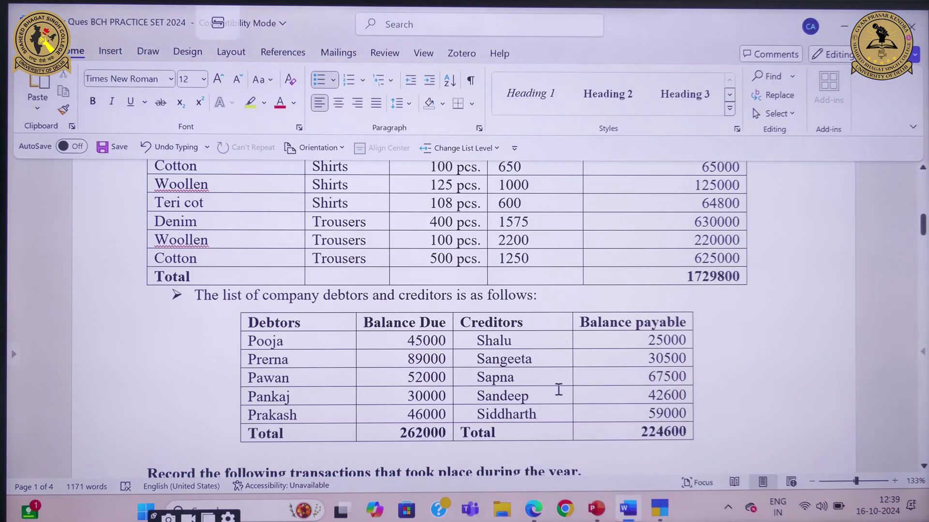
pyautogui.click(673, 455)
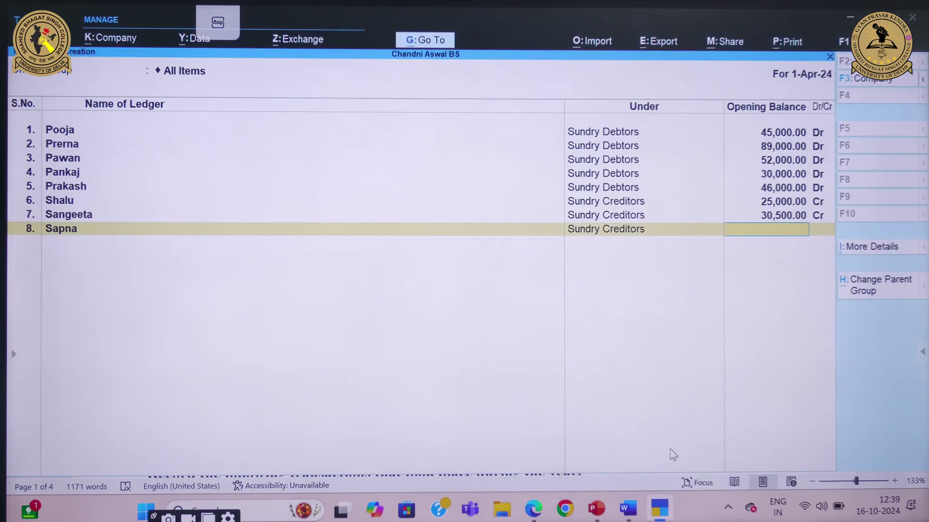
pyautogui.write('67,500')
pyautogui.press('Return')
pyautogui.press('Return')
pyautogui.press('Return')
pyautogui.press('Return')
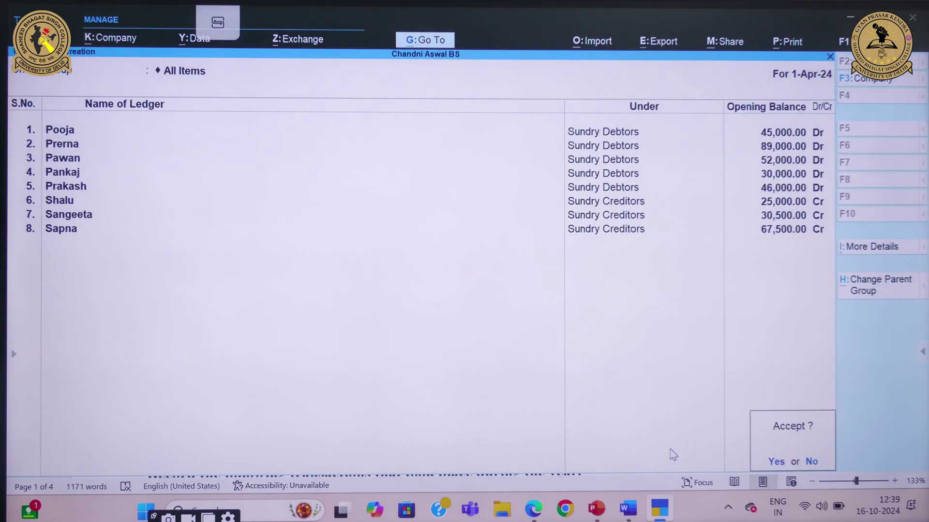
pyautogui.press('Escape')
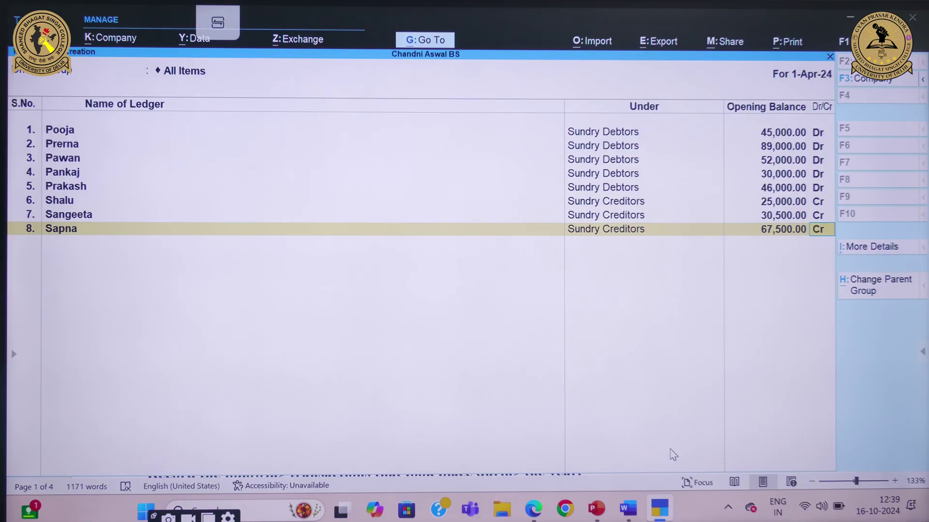
pyautogui.press('Return')
pyautogui.press('Return')
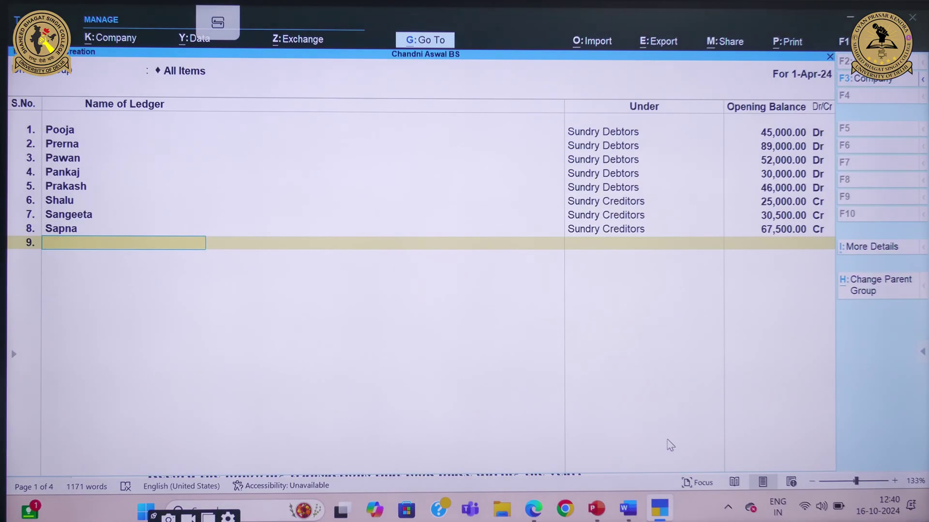
# Create the fourth creditor ledger under Sundry Creditors with a 42,600 Cr opening balance
pyautogui.write('Sandeep')
pyautogui.press('Return')
pyautogui.write('Sun')
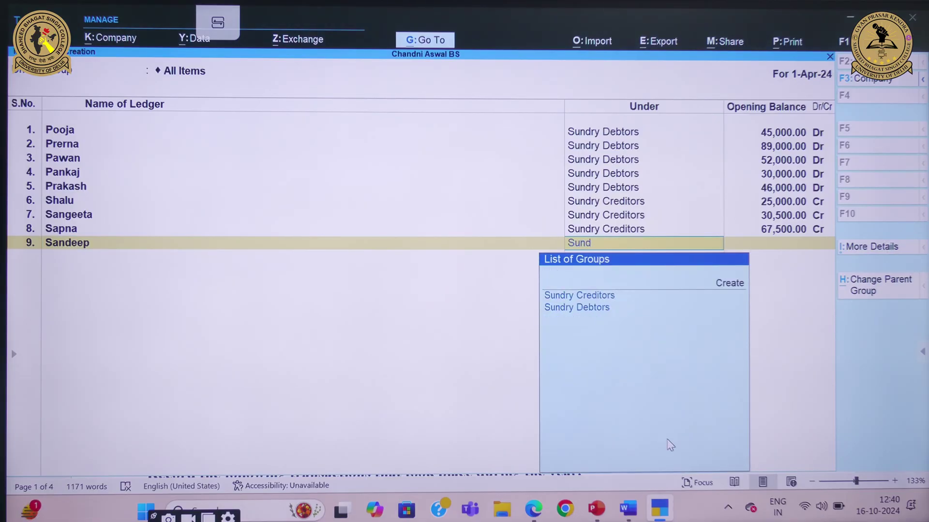
pyautogui.write('d')
pyautogui.press('Return')
pyautogui.moveTo(628, 508)
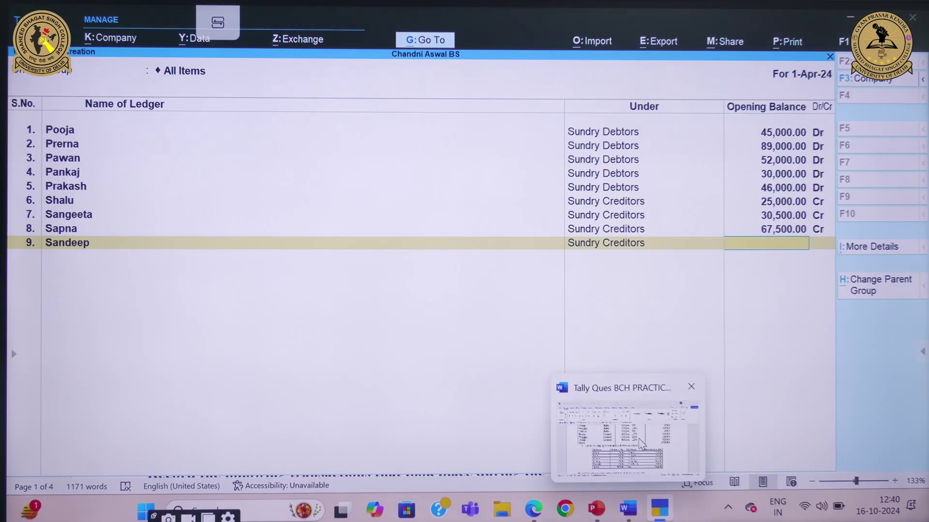
pyautogui.click(641, 442)
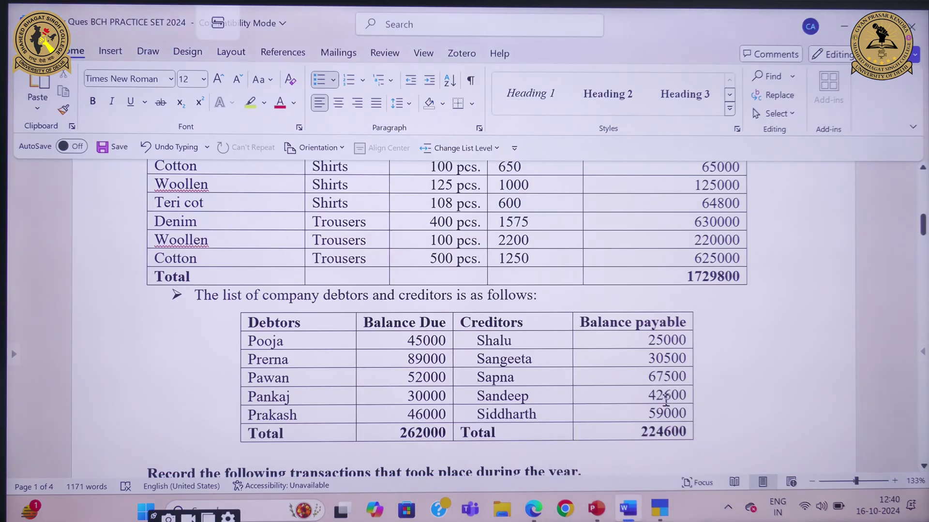
pyautogui.moveTo(659, 508)
pyautogui.click(674, 460)
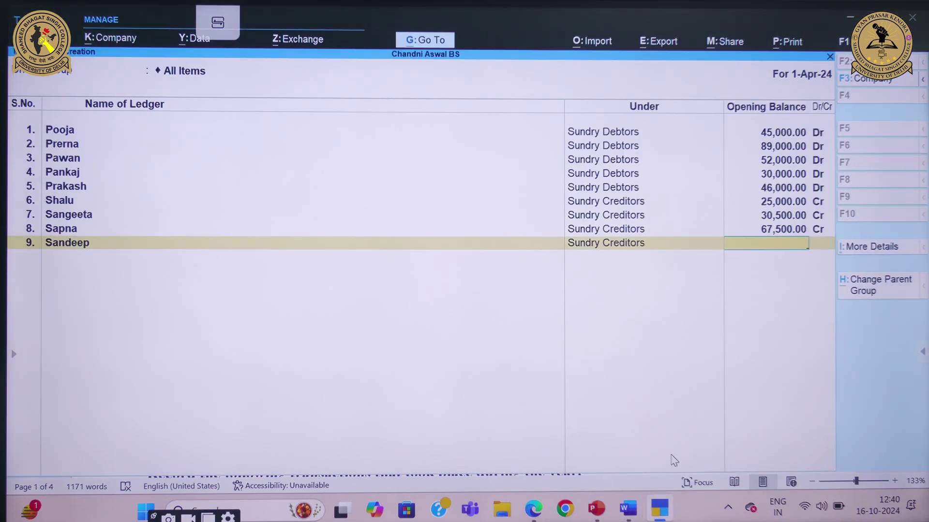
pyautogui.write('42600')
pyautogui.press('Return')
pyautogui.press('Return')
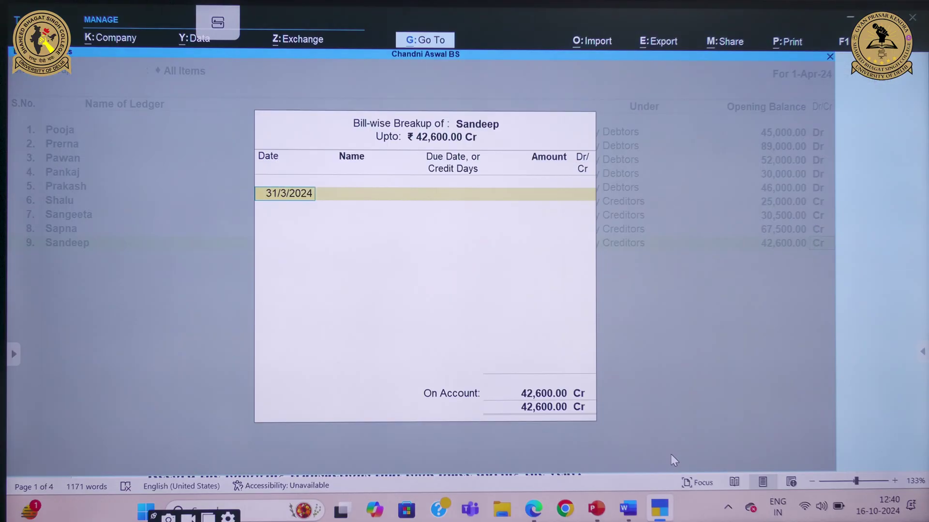
pyautogui.press('Return')
pyautogui.press('Return')
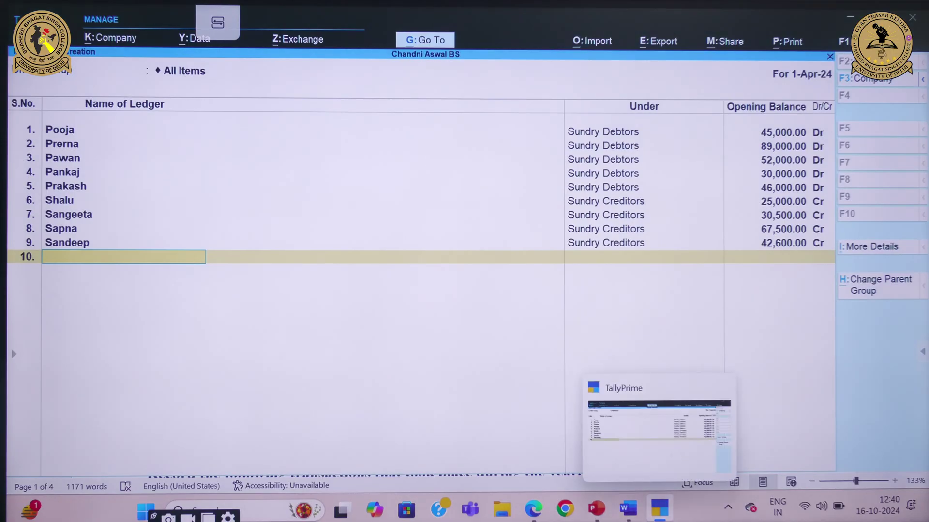
# Create the fifth creditor ledger under Sundry Creditors with a 59,000 Cr opening balance
pyautogui.moveTo(627, 507)
pyautogui.click(623, 464)
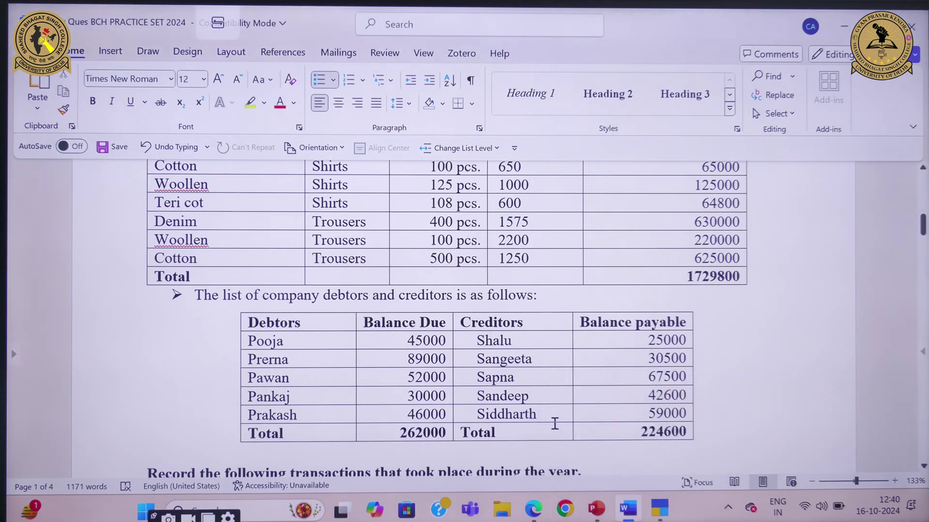
pyautogui.moveTo(660, 507)
pyautogui.click(657, 435)
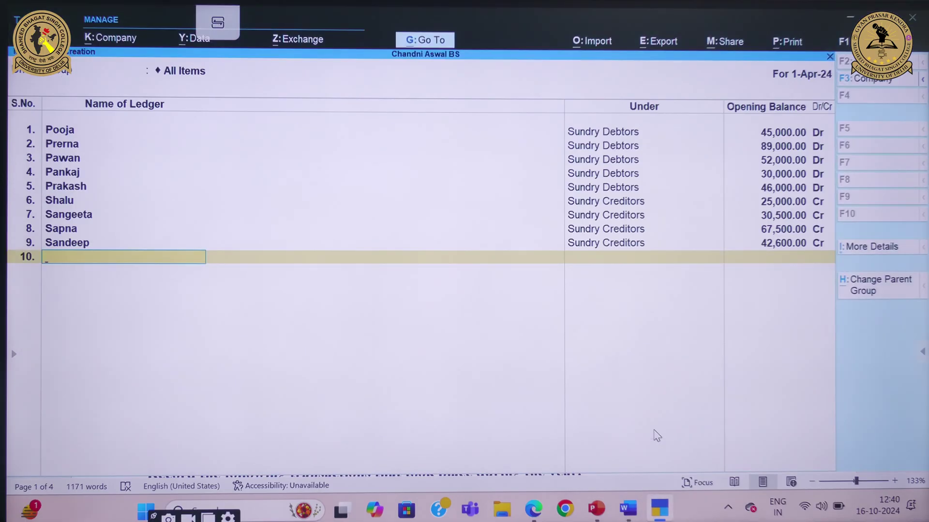
pyautogui.write('Siddharth')
pyautogui.press('Return')
pyautogui.write('sun')
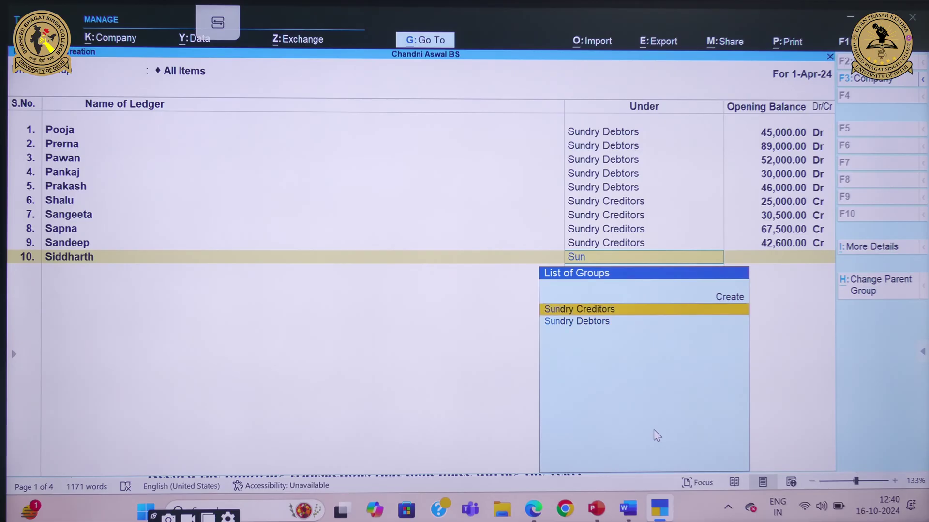
pyautogui.press('Return')
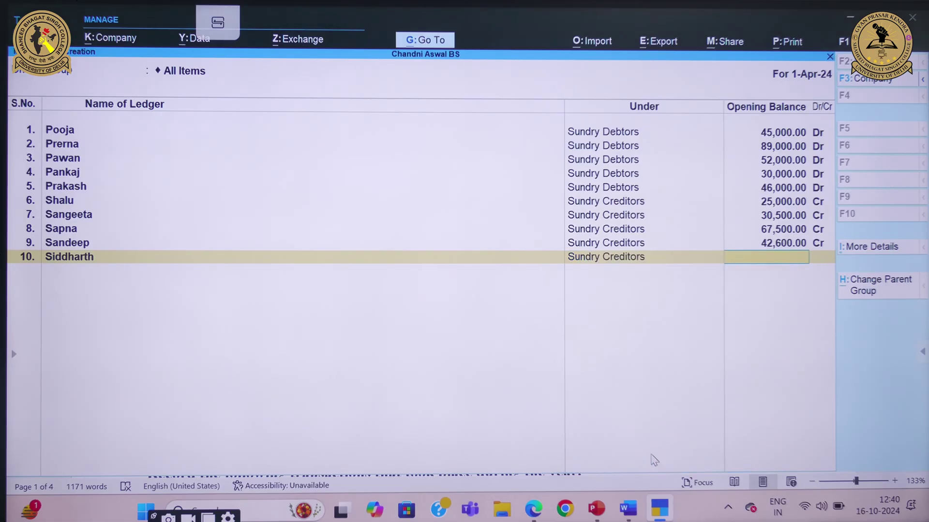
pyautogui.moveTo(627, 508)
pyautogui.click(627, 435)
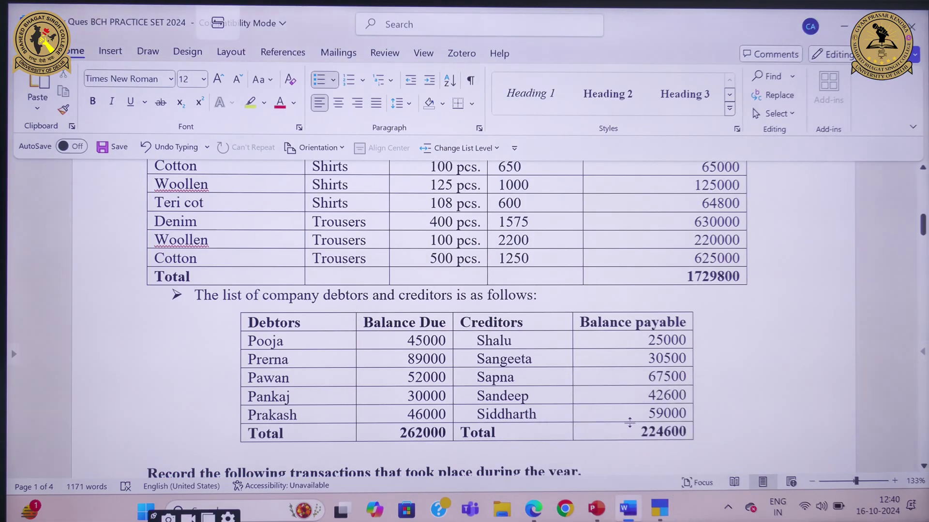
pyautogui.click(677, 444)
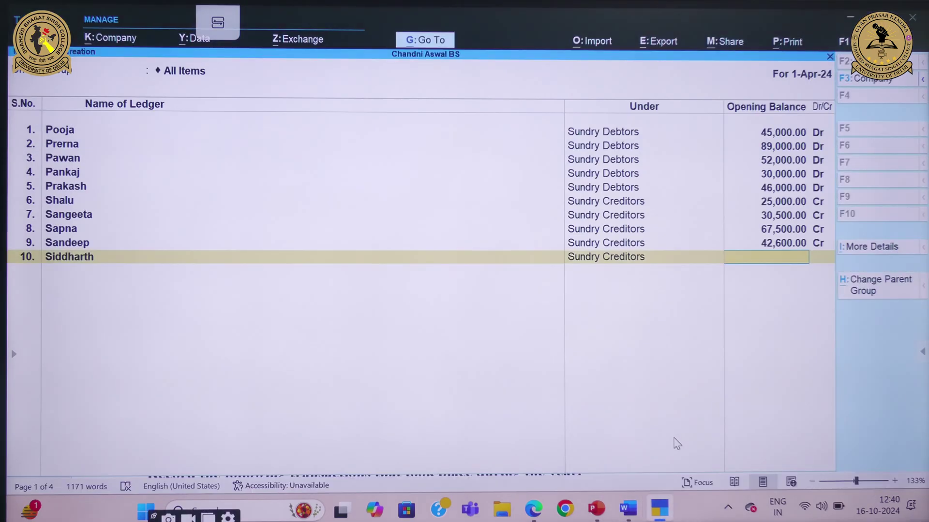
pyautogui.write('000')
pyautogui.press('Return')
pyautogui.press('Return')
pyautogui.press('Return')
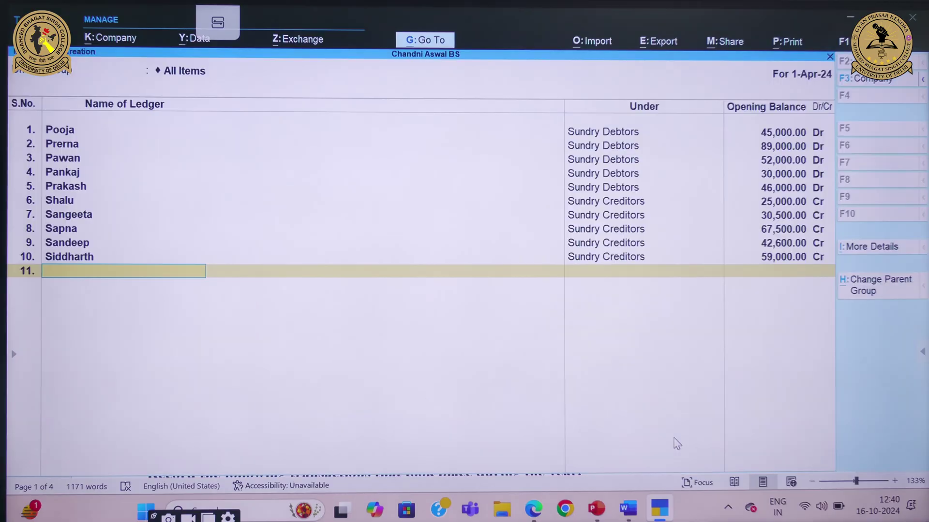
pyautogui.press('Return')
pyautogui.press('Return')
# Save the party ledgers and review the Current Assets breakdown in the Balance Sheet
pyautogui.press('Escape')
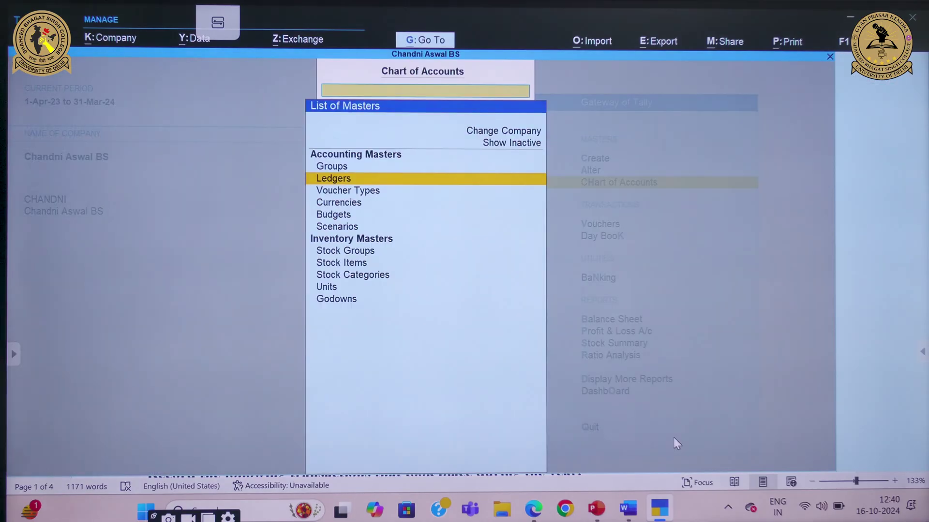
pyautogui.press('Escape')
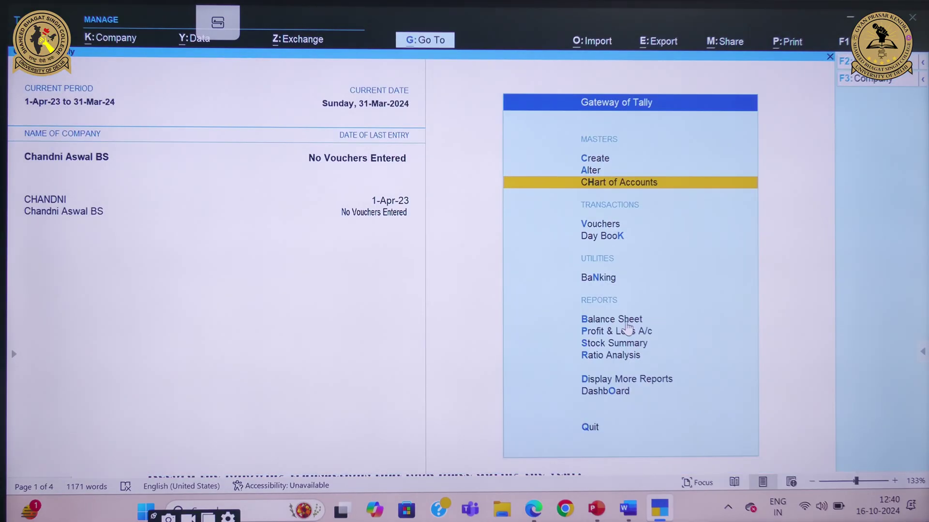
pyautogui.click(627, 323)
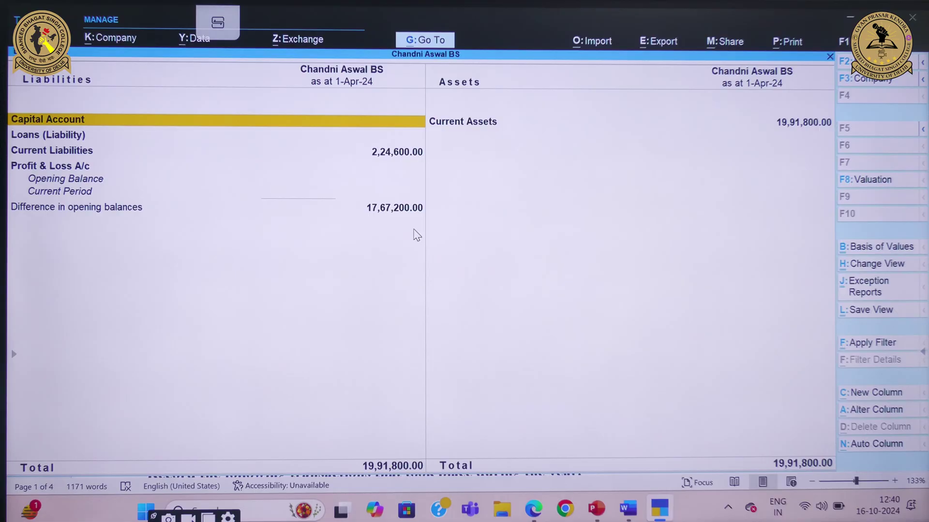
pyautogui.click(793, 125)
pyautogui.click(793, 125)
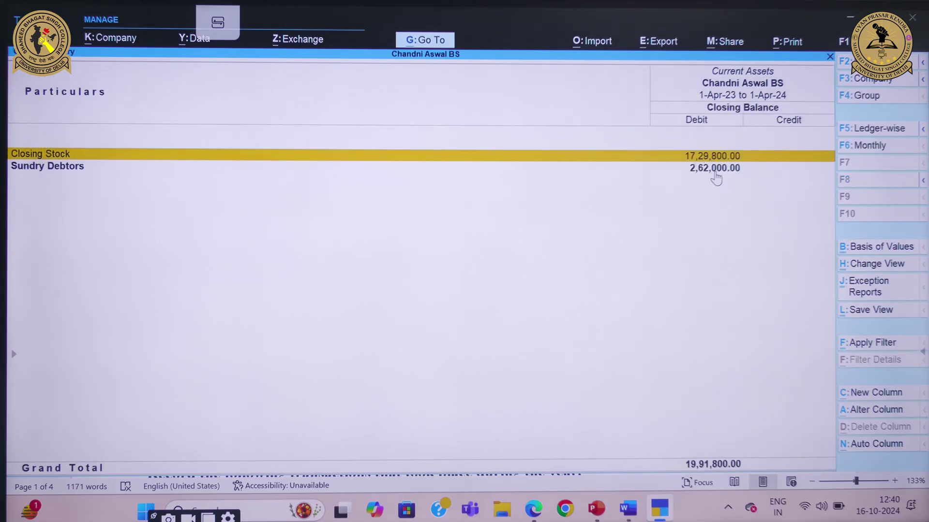
pyautogui.press('Escape')
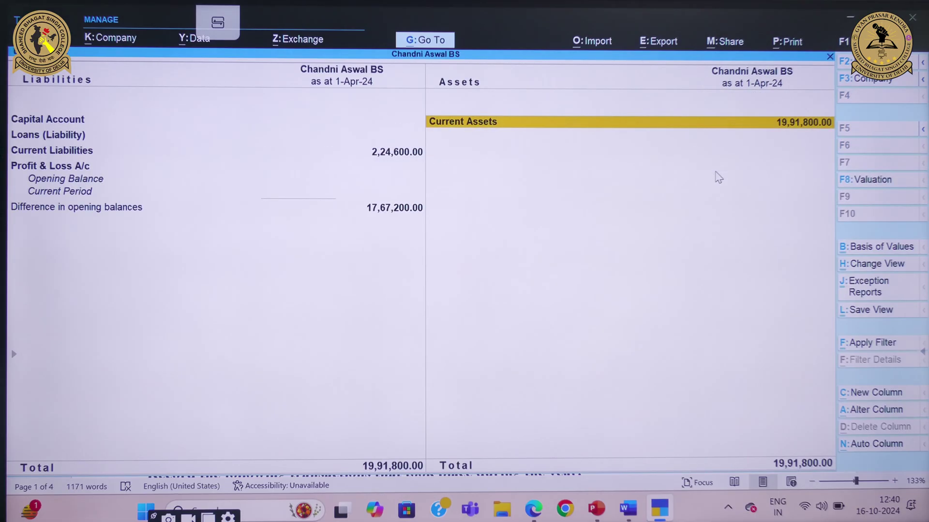
pyautogui.press('Escape')
# Check the question document, then open Multi Create for ledgers from Chart of Accounts
pyautogui.moveTo(625, 503)
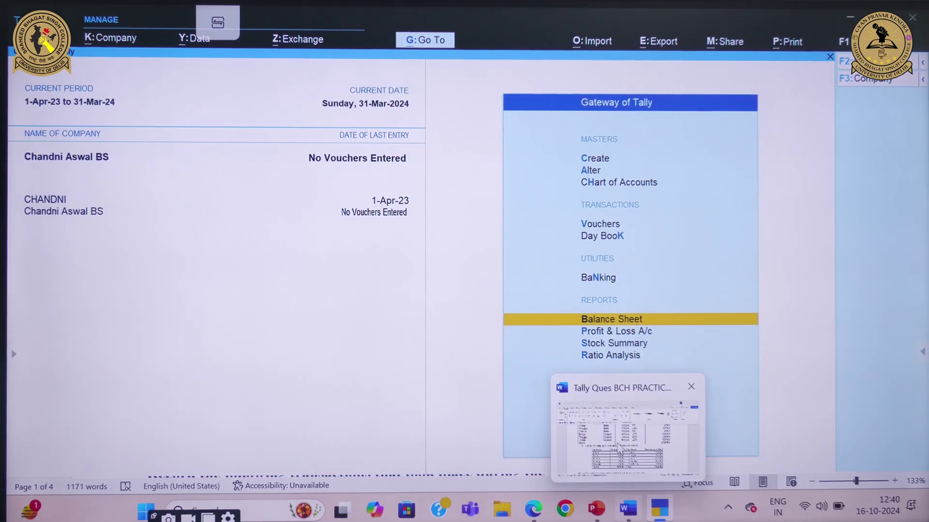
pyautogui.click(617, 442)
pyautogui.scroll(4, 702, 272)
pyautogui.scroll(4, 449, 319)
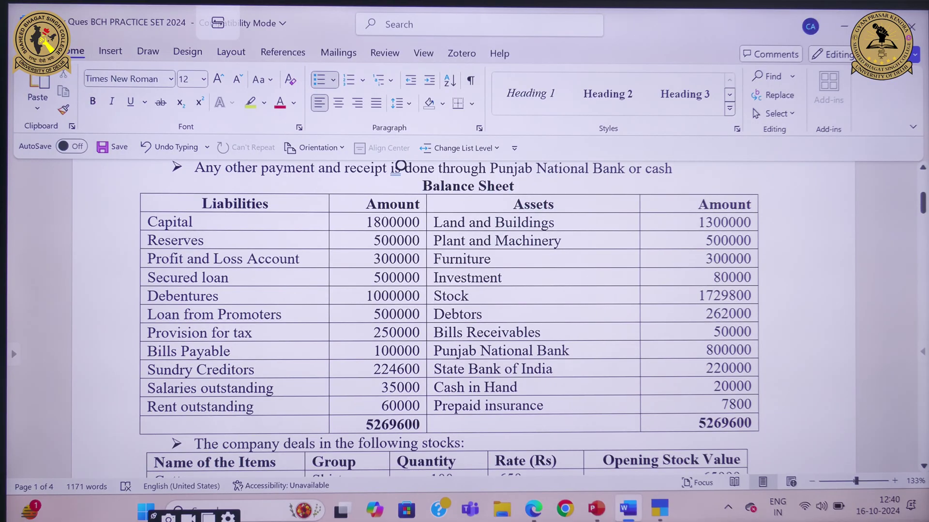
pyautogui.moveTo(627, 508)
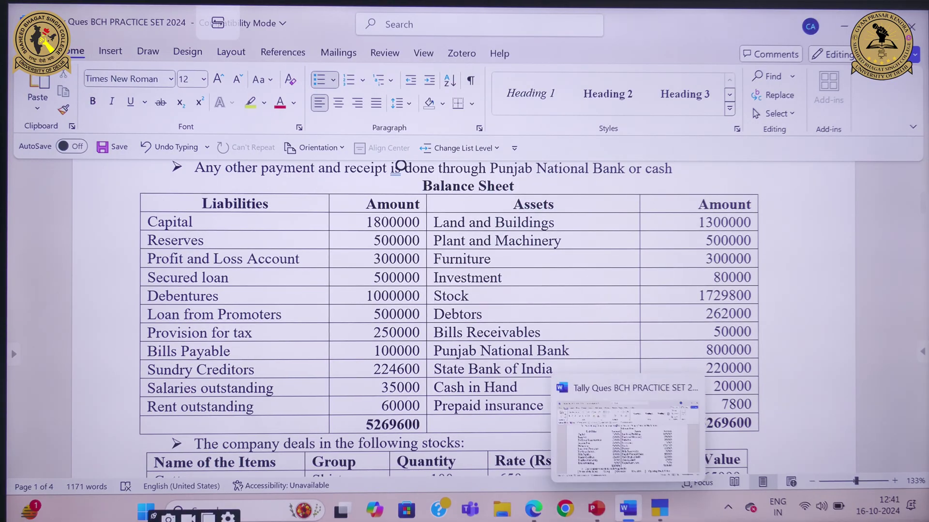
pyautogui.click(660, 457)
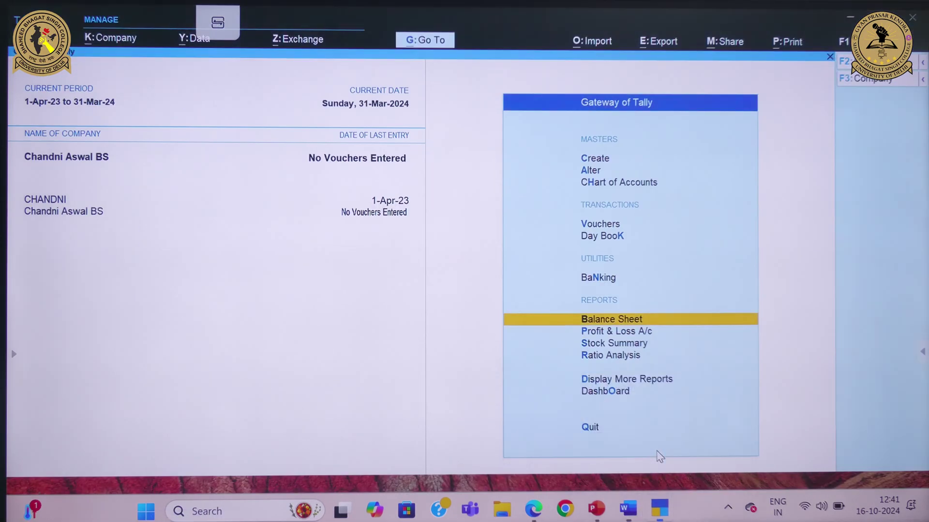
pyautogui.click(625, 187)
pyautogui.press('Down')
pyautogui.press('Up')
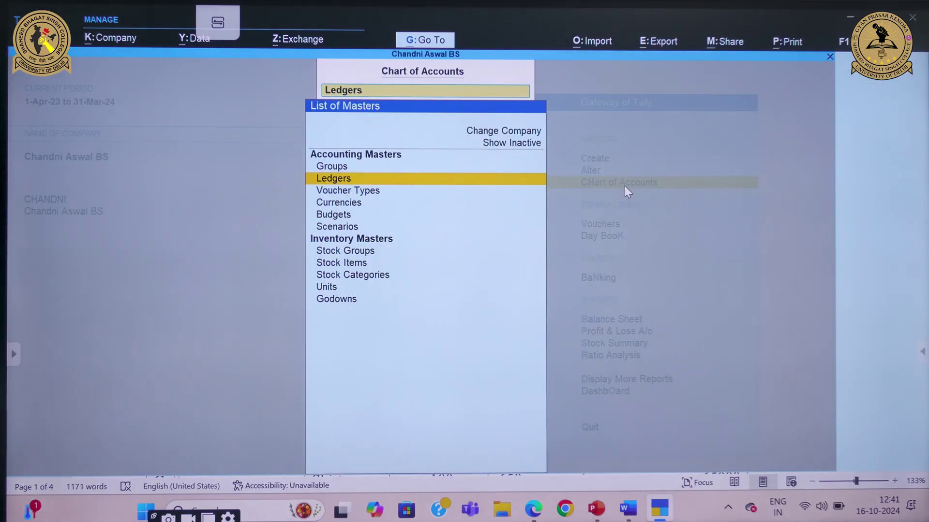
pyautogui.press('Return')
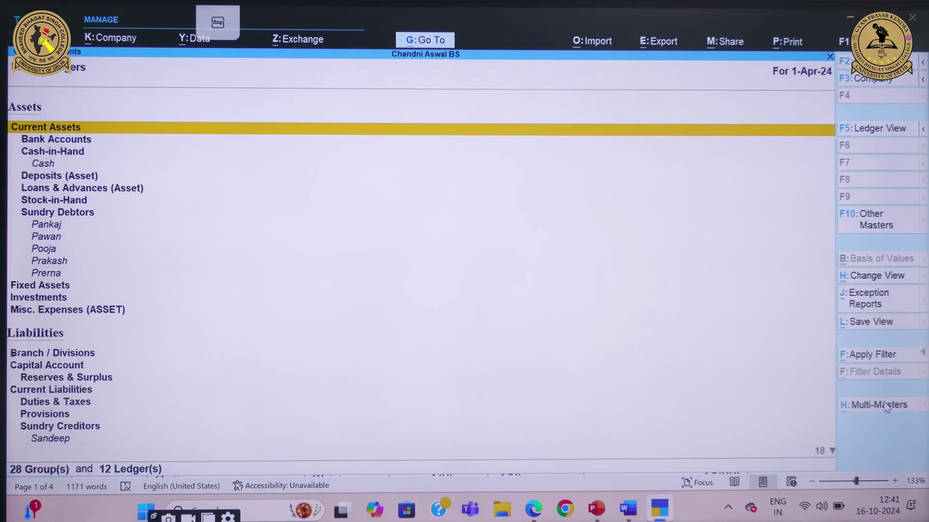
pyautogui.click(885, 405)
pyautogui.press('Return')
pyautogui.press('Return')
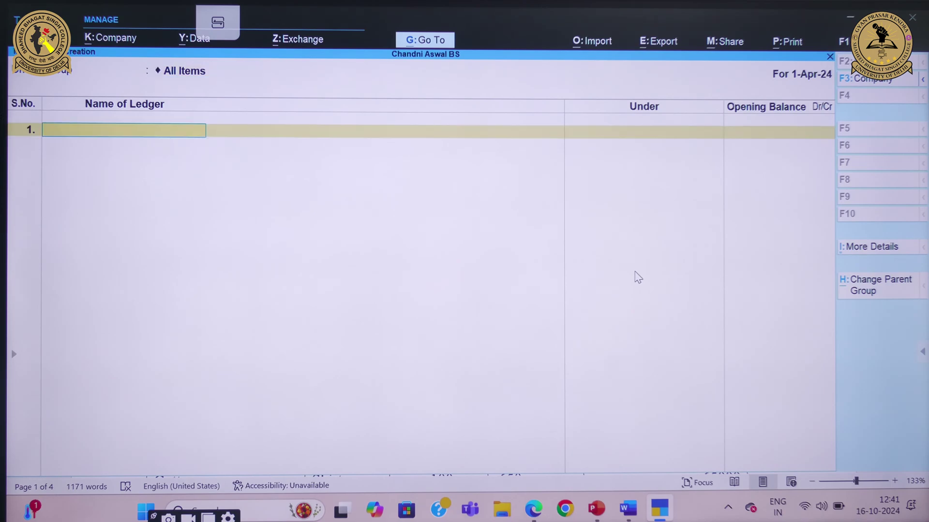
# Create the Capital ledger under Capital Account with an 18,00,000 Cr opening balance
pyautogui.moveTo(633, 508)
pyautogui.click(621, 433)
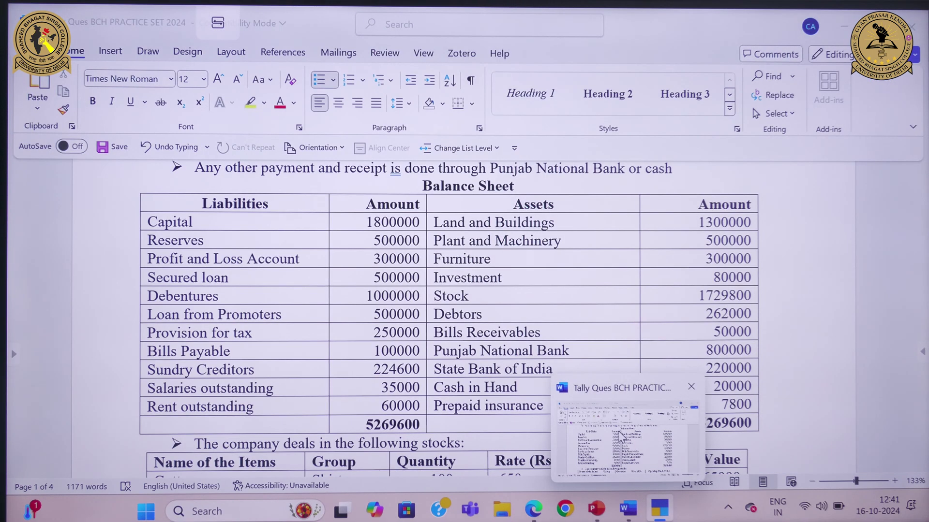
pyautogui.write('Capital')
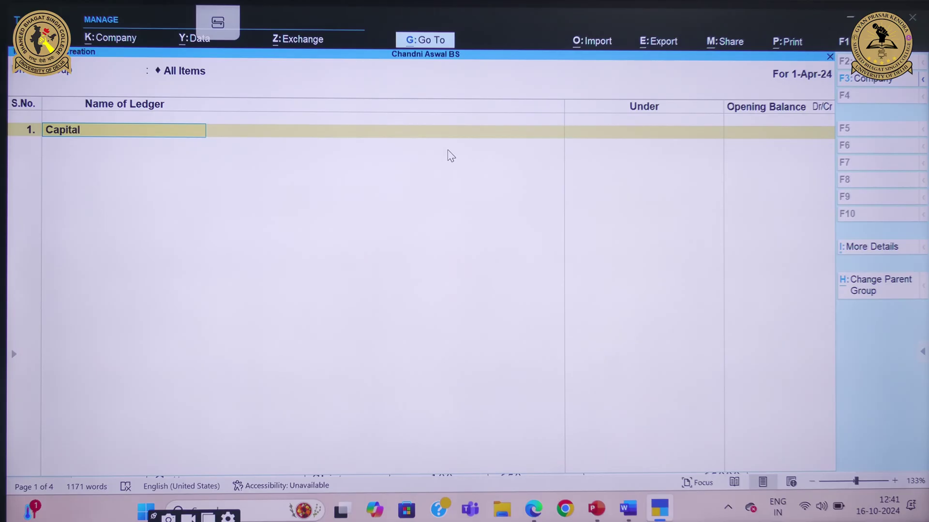
pyautogui.press('Return')
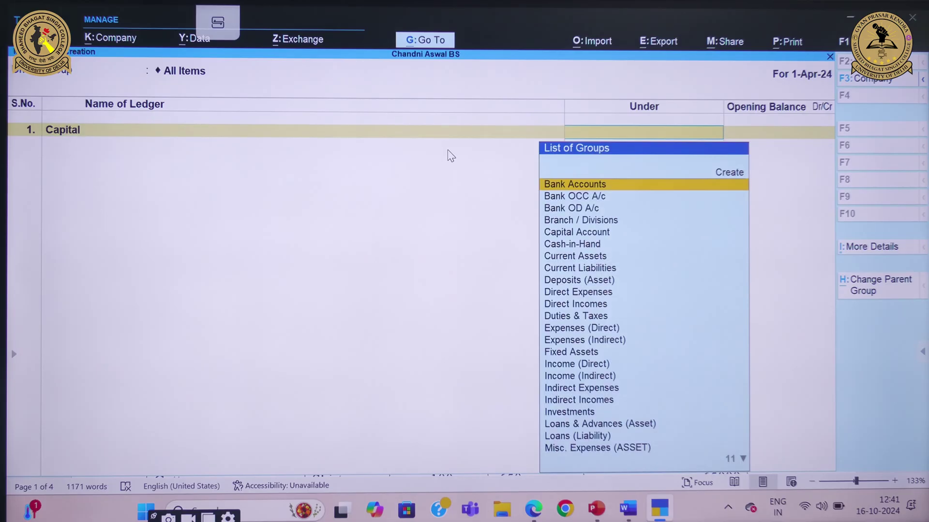
pyautogui.write('Cap')
pyautogui.press('Return')
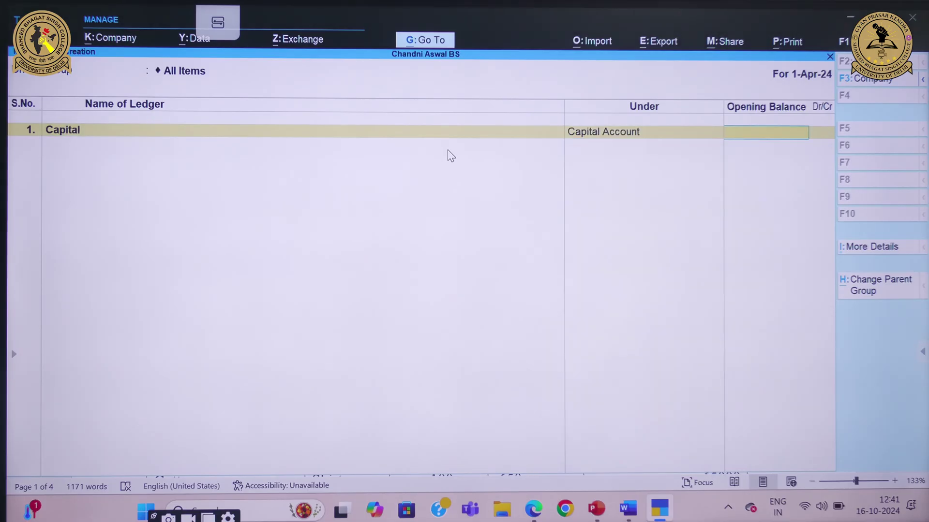
pyautogui.write('1800000')
pyautogui.press('Return')
pyautogui.press('Return')
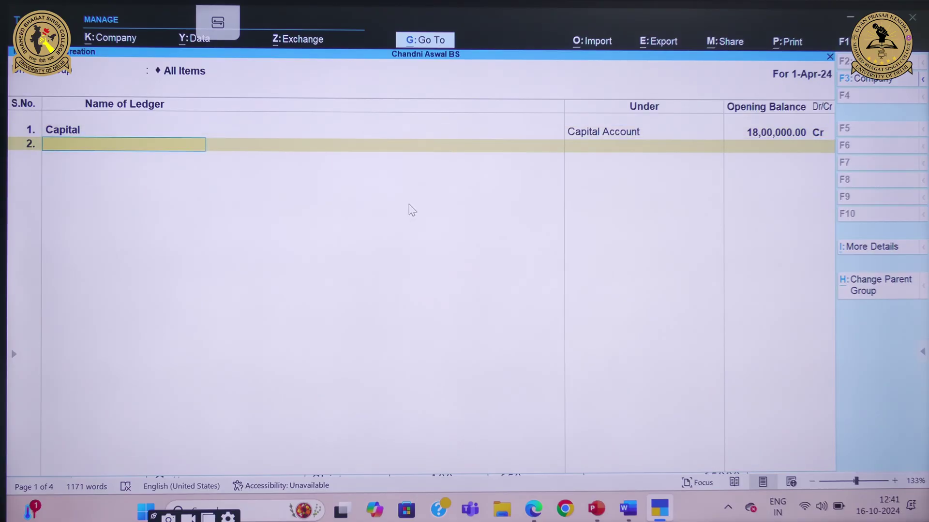
# Create the Reserves ledger under Reserves & Surplus with a 5,00,000 Cr opening balance
pyautogui.click(635, 445)
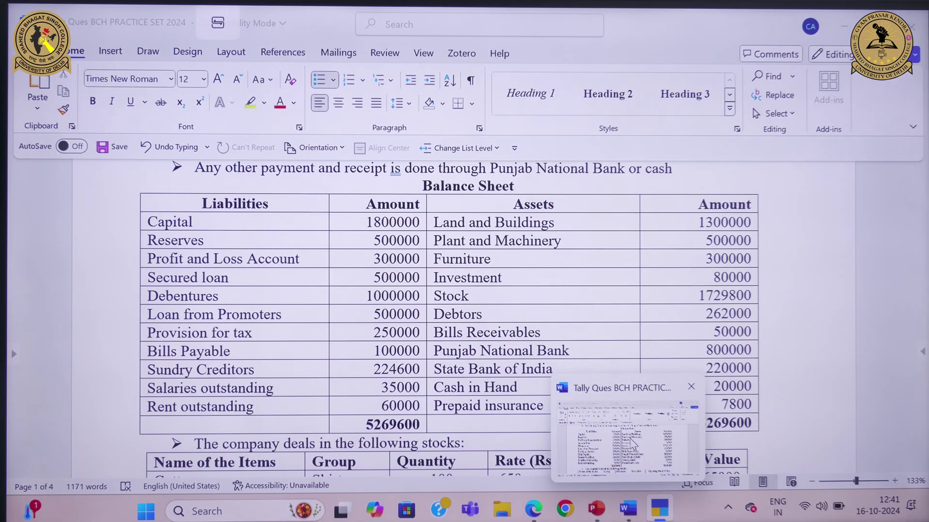
pyautogui.hotkey('alt', 'Tab')
pyautogui.write('Res')
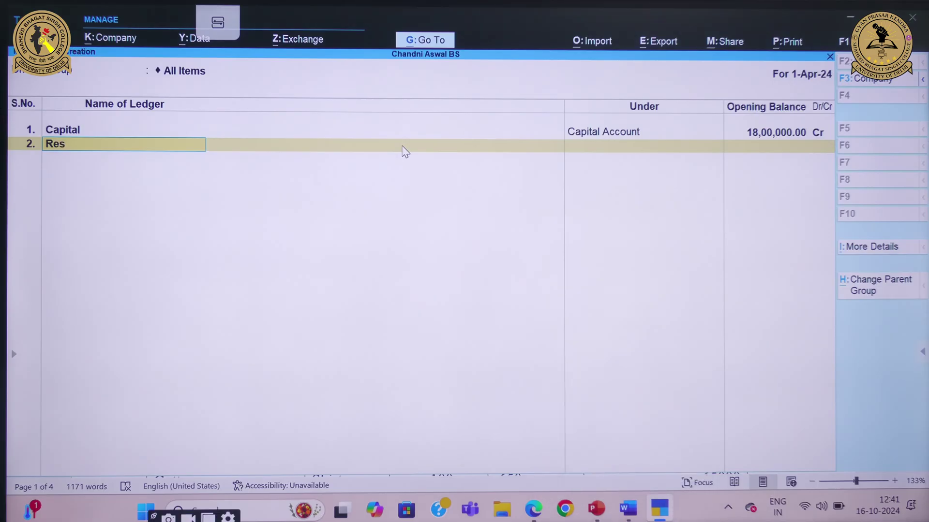
pyautogui.write('erves')
pyautogui.press('Return')
pyautogui.write('res')
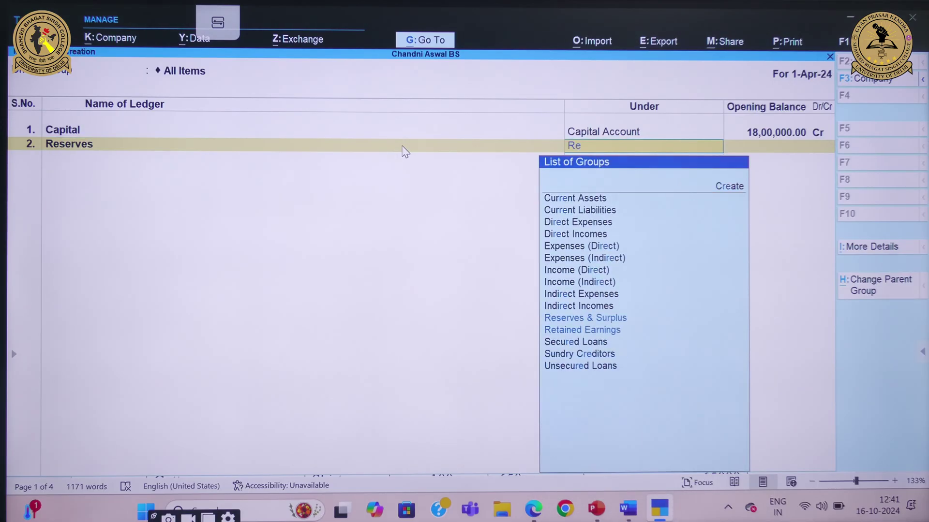
pyautogui.press('Return')
pyautogui.write('5')
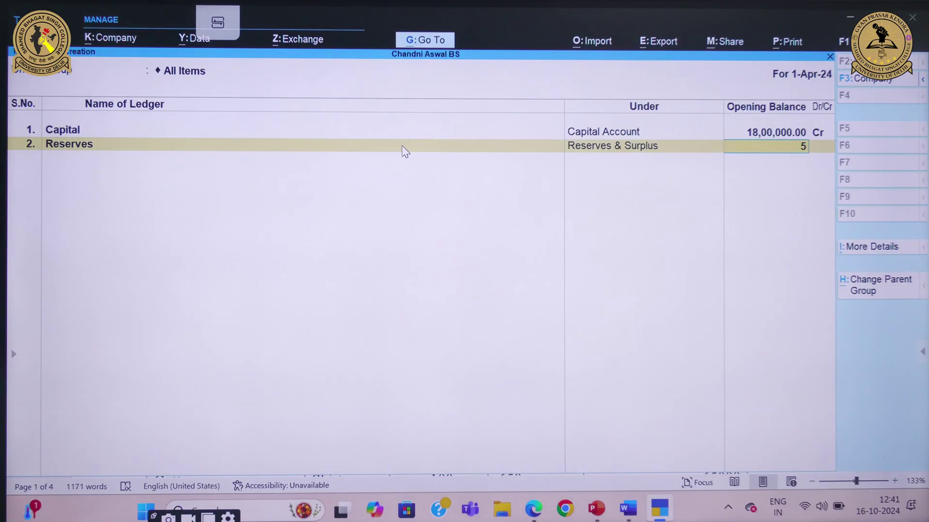
pyautogui.write('000')
pyautogui.press('Return')
pyautogui.press('Return')
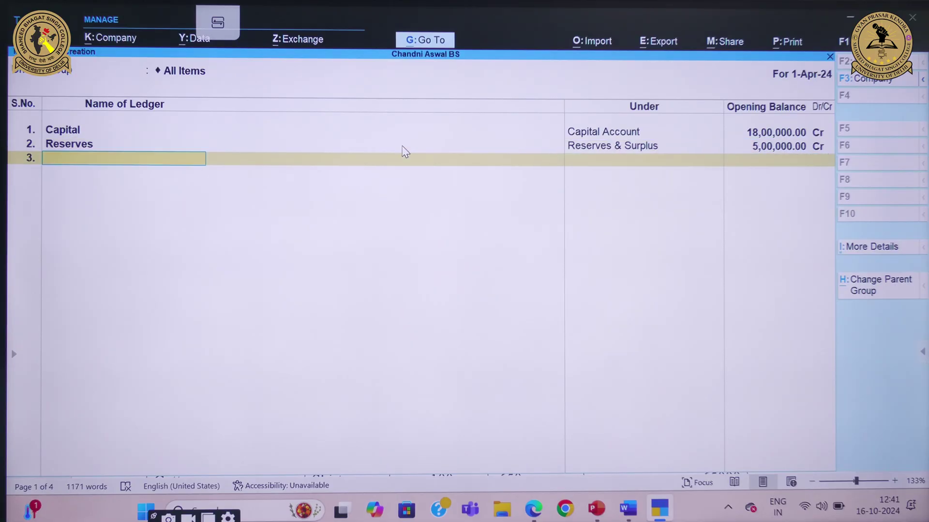
# Create the Secured Loan ledger under Secured Loans with a 5,00,000 Cr opening balance
pyautogui.click(628, 447)
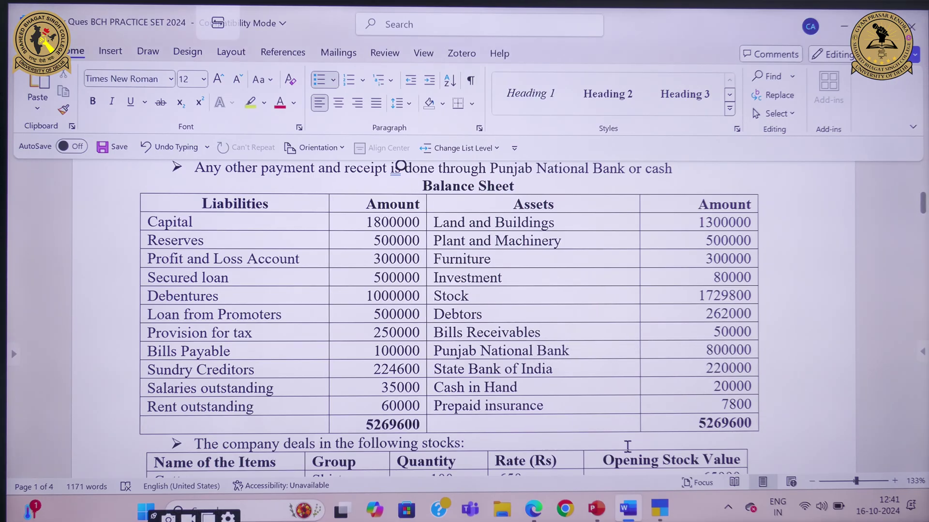
pyautogui.click(660, 416)
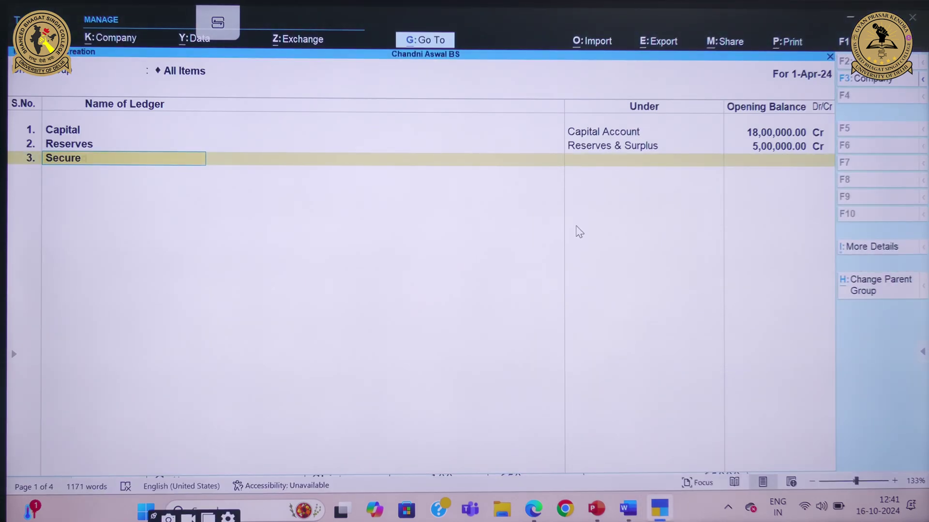
pyautogui.write('Loan')
pyautogui.press('Return')
pyautogui.write('Se')
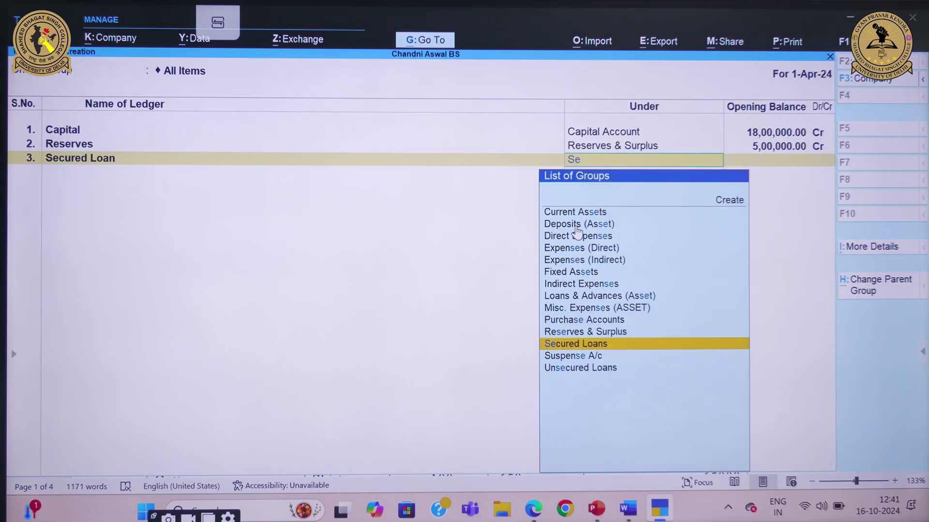
pyautogui.press('Return')
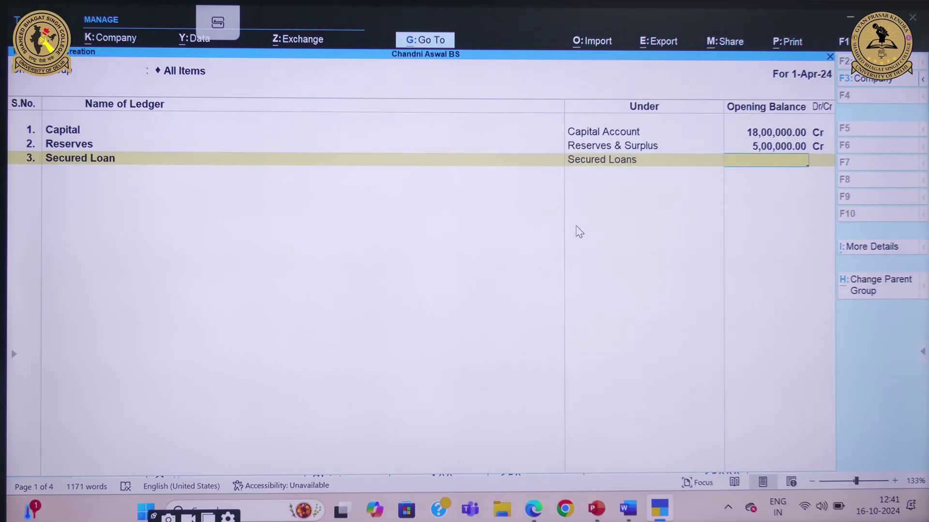
pyautogui.write('5,00,000')
pyautogui.press('Return')
pyautogui.press('Return')
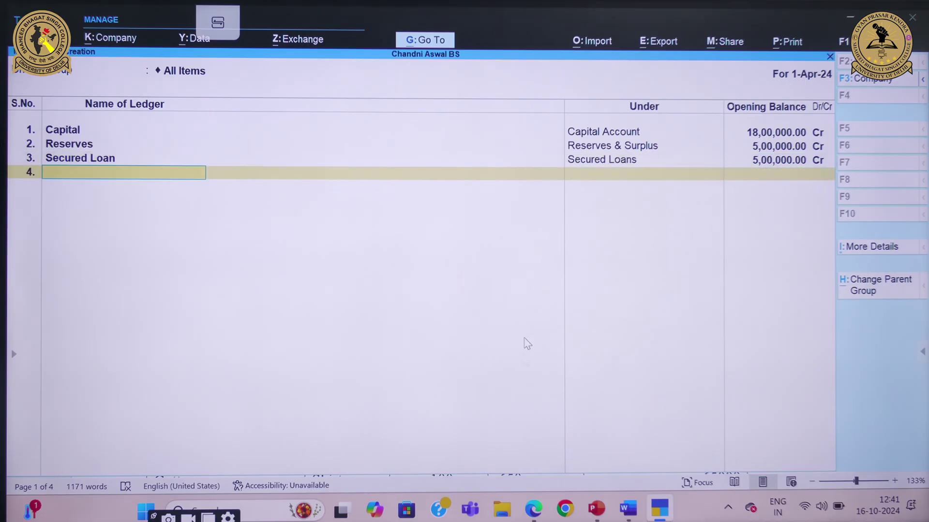
# Create the Debentures ledger under Secured Loans with a 10,00,000 Cr opening balance
pyautogui.moveTo(628, 508)
pyautogui.click(626, 441)
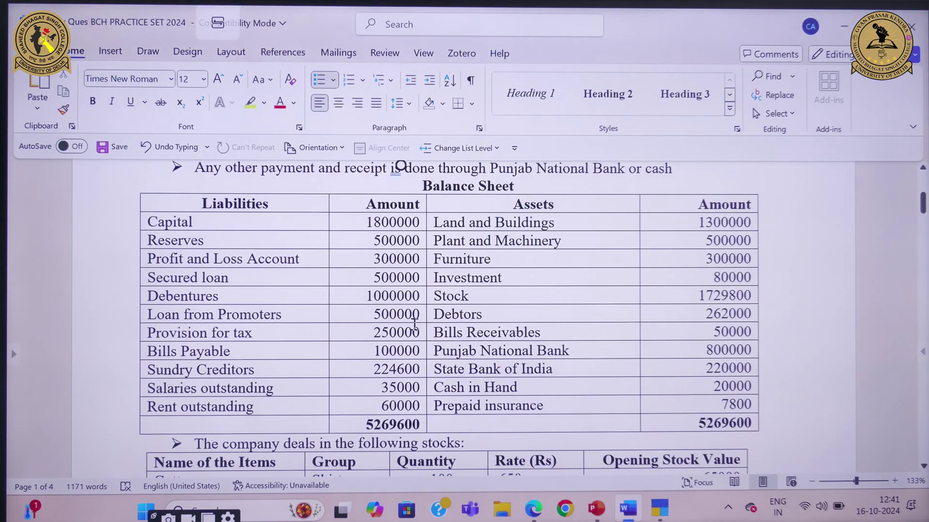
pyautogui.moveTo(660, 508)
pyautogui.click(660, 428)
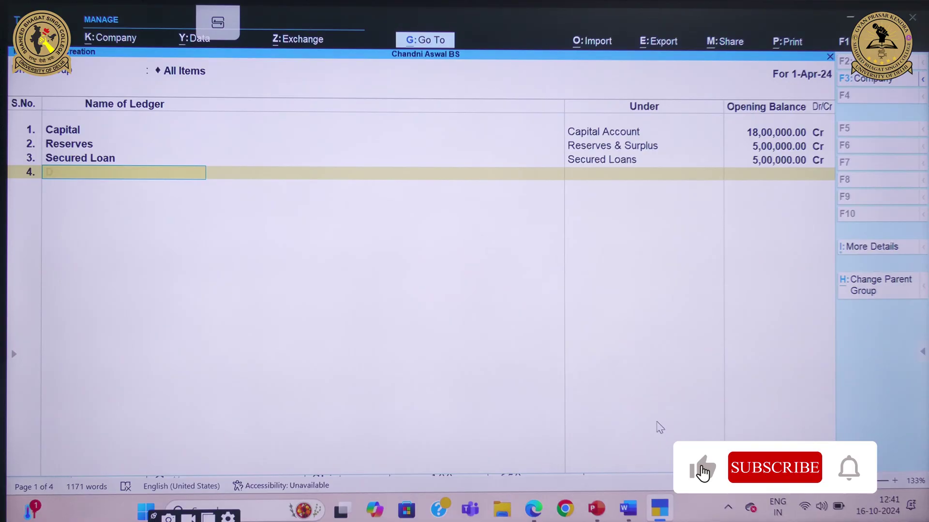
pyautogui.write('Debentures')
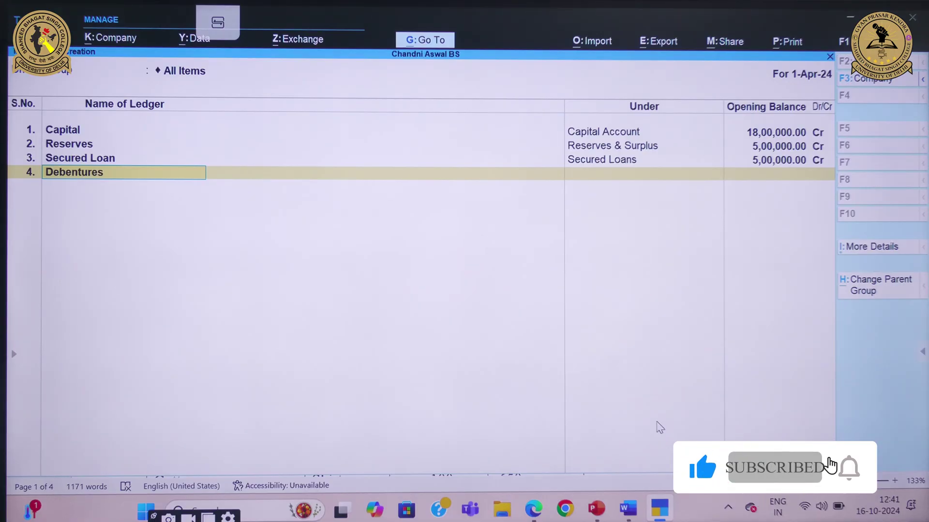
pyautogui.press('Return')
pyautogui.write('Se')
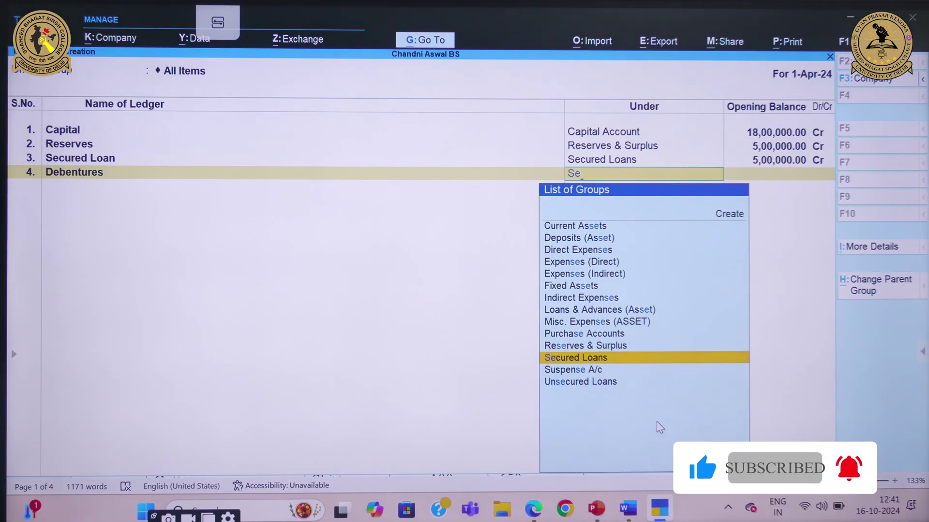
pyautogui.press('Return')
pyautogui.write('10,00,000')
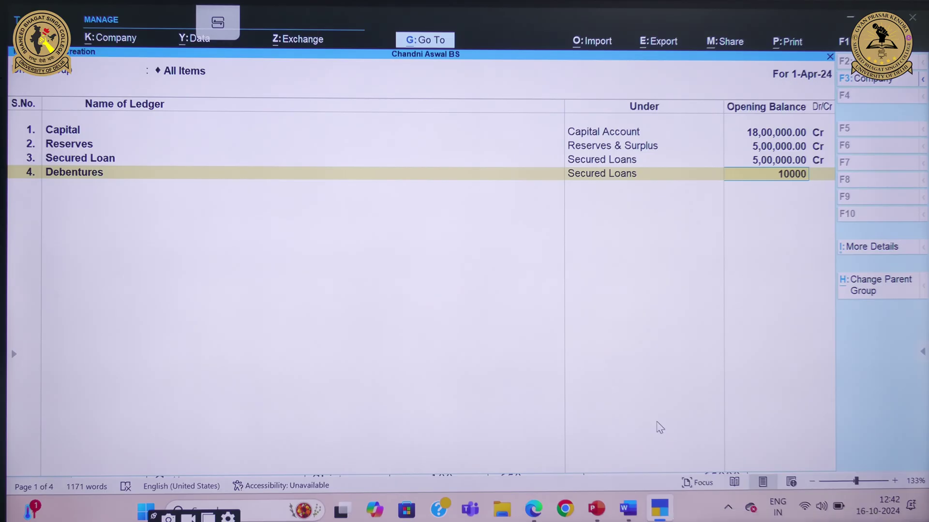
pyautogui.press('Return')
pyautogui.press('Return')
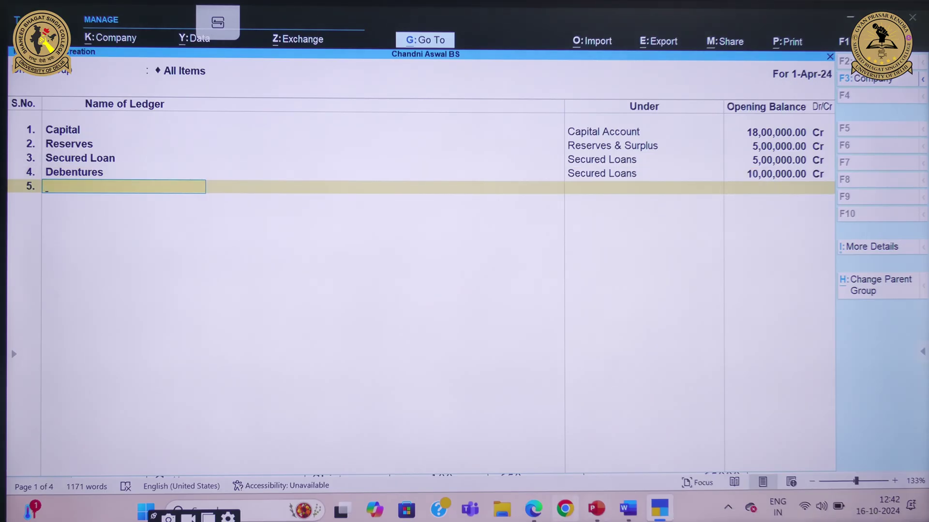
# Create Loan From Promoters under Loans (Liability) with a 5,00,000 Cr opening balance
pyautogui.write('Loan From Prom')
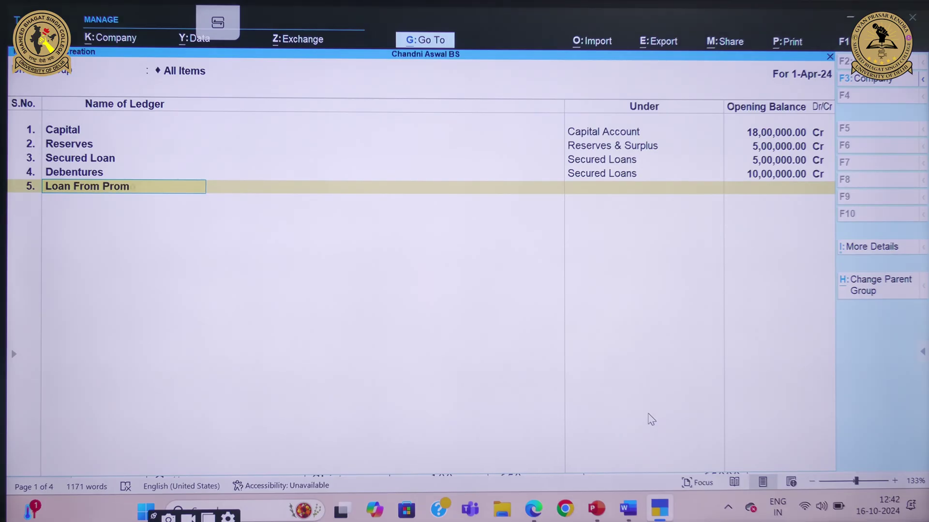
pyautogui.write('oters')
pyautogui.press('Return')
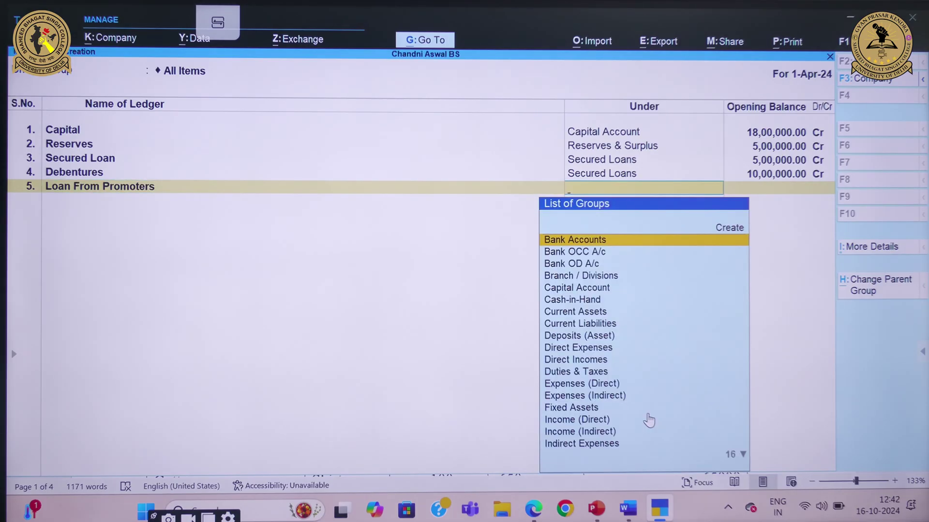
pyautogui.write('Loa')
pyautogui.press('Down')
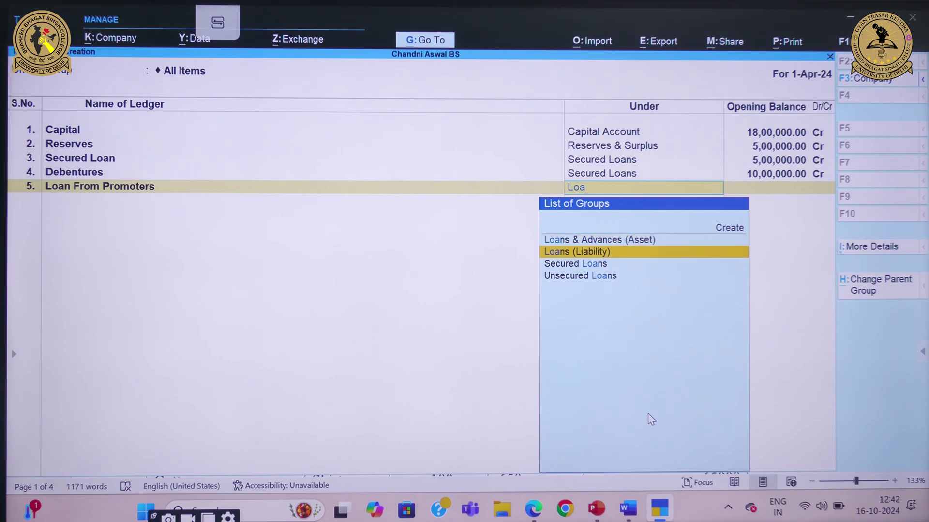
pyautogui.press('Return')
pyautogui.moveTo(628, 509)
pyautogui.click(617, 411)
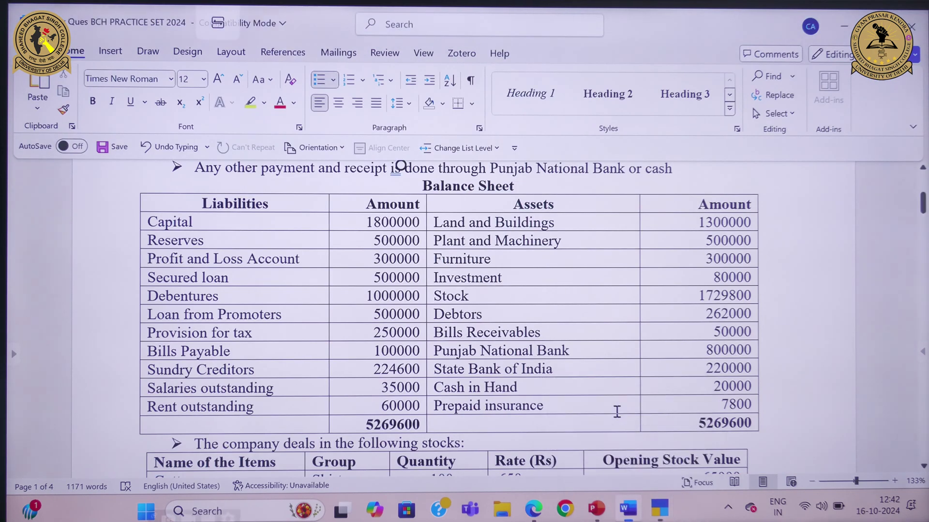
pyautogui.moveTo(663, 513)
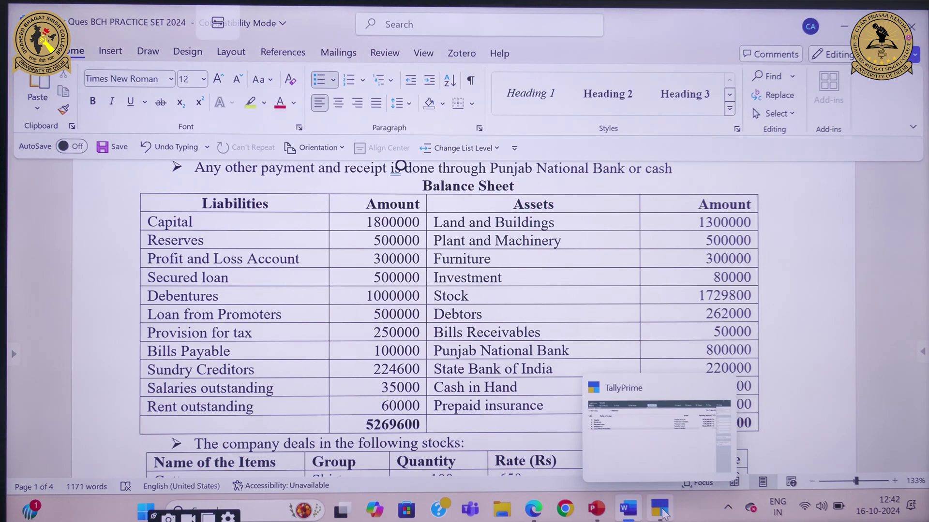
pyautogui.click(667, 464)
pyautogui.write('5')
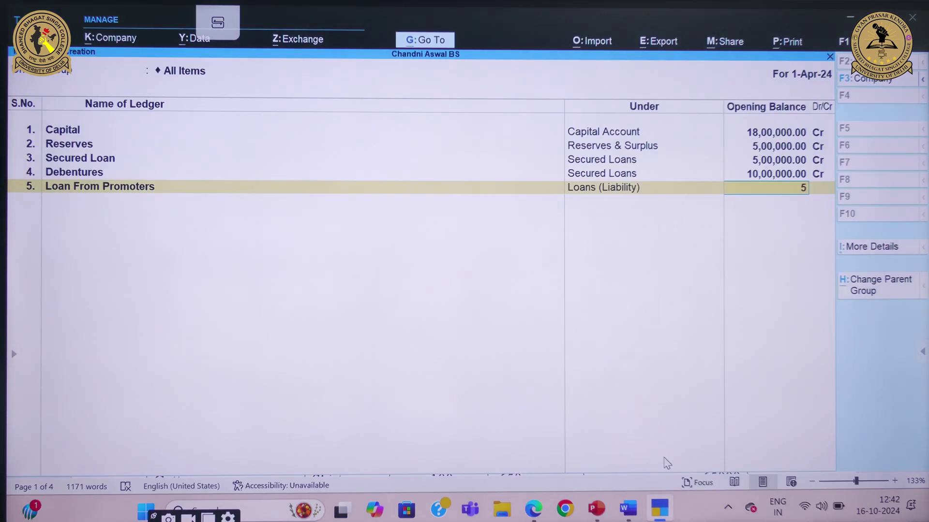
pyautogui.write(',00,000')
pyautogui.press('Return')
pyautogui.press('Return')
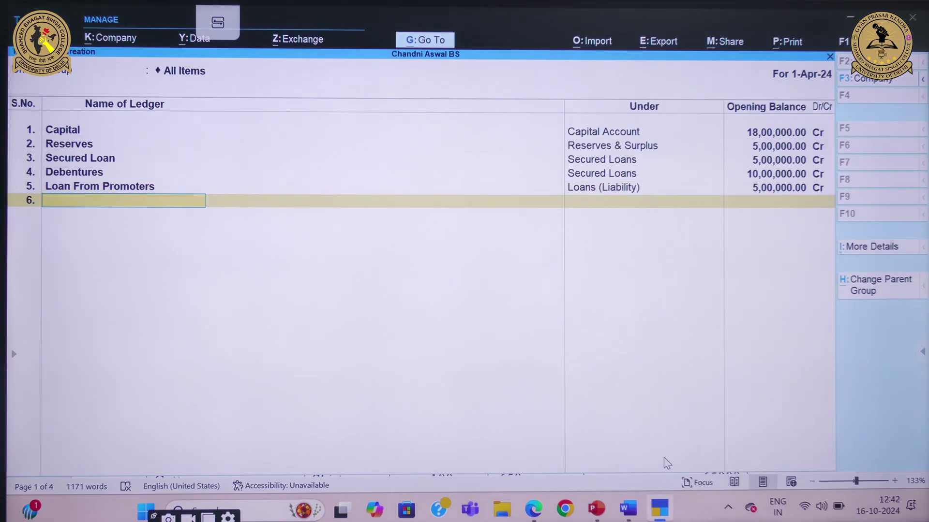
pyautogui.moveTo(628, 509)
pyautogui.click(618, 428)
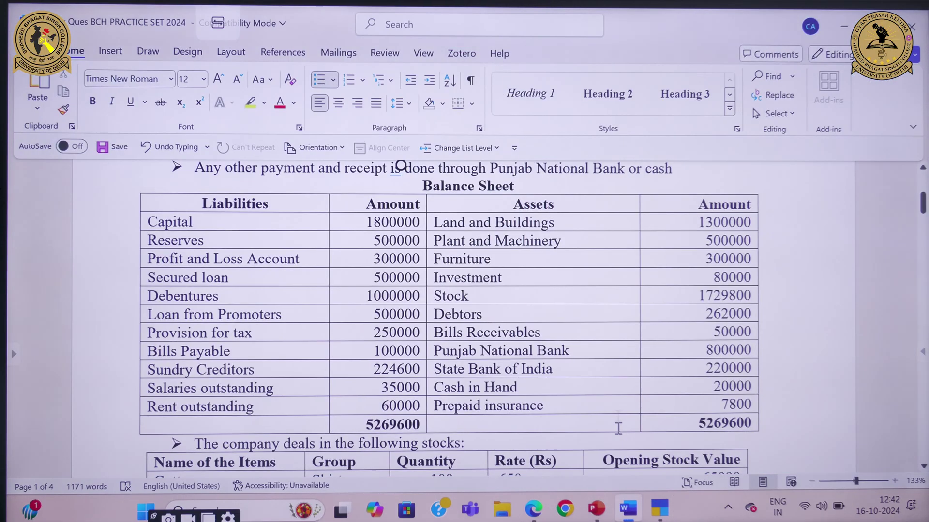
pyautogui.moveTo(659, 508)
pyautogui.click(646, 425)
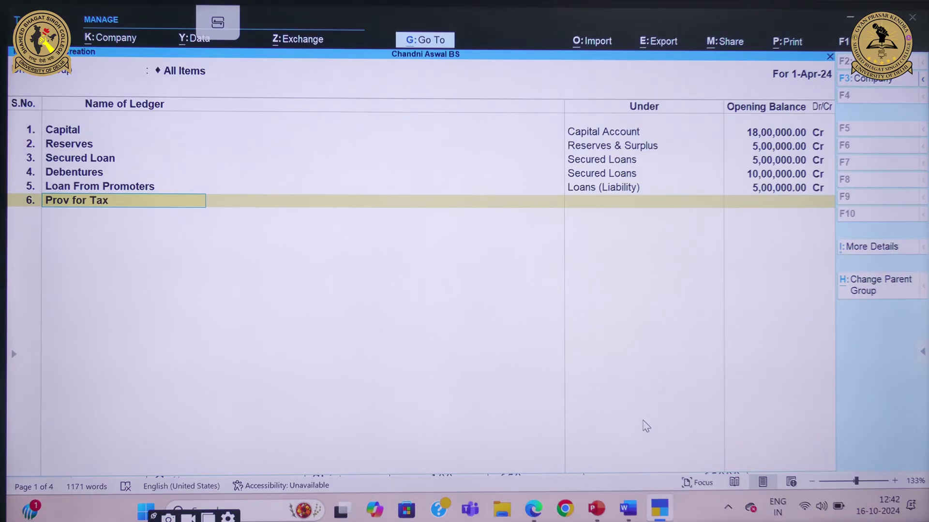
# Create Prov for Tax under Provisions with a 2,50,000 opening balance
pyautogui.press('Return')
pyautogui.write('pro')
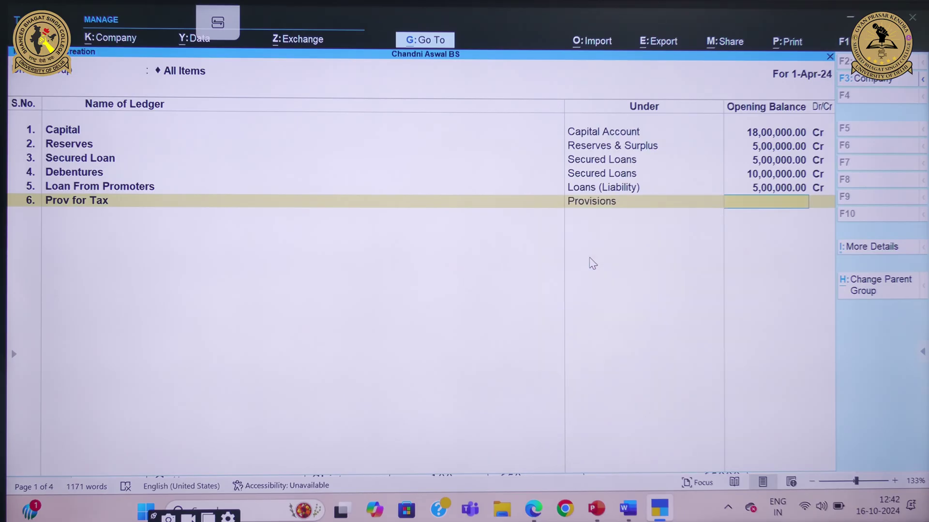
pyautogui.press('Return')
pyautogui.press('Return')
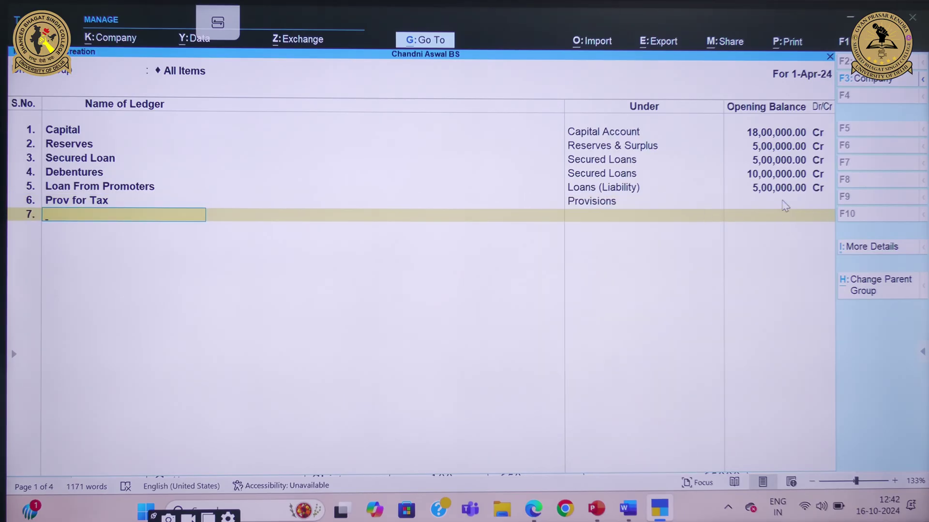
pyautogui.click(784, 204)
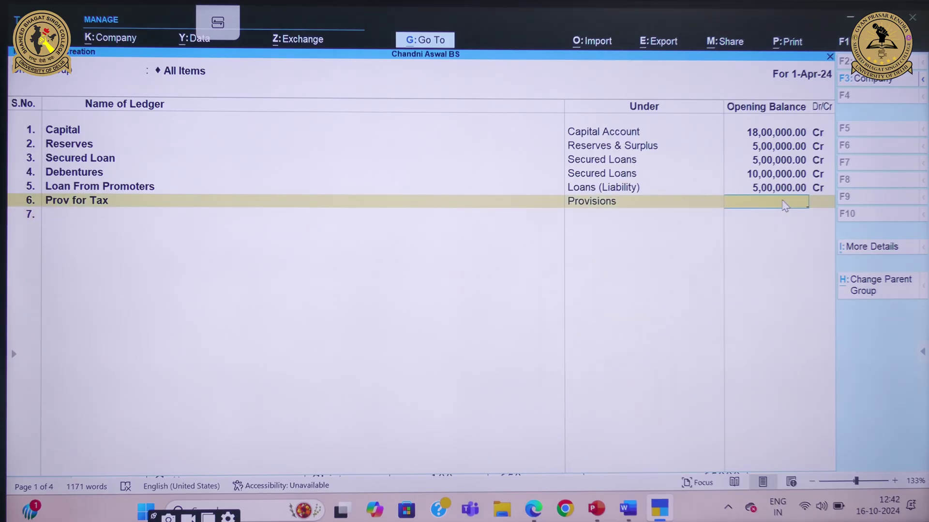
pyautogui.write('50000')
pyautogui.press('Return')
pyautogui.press('Return')
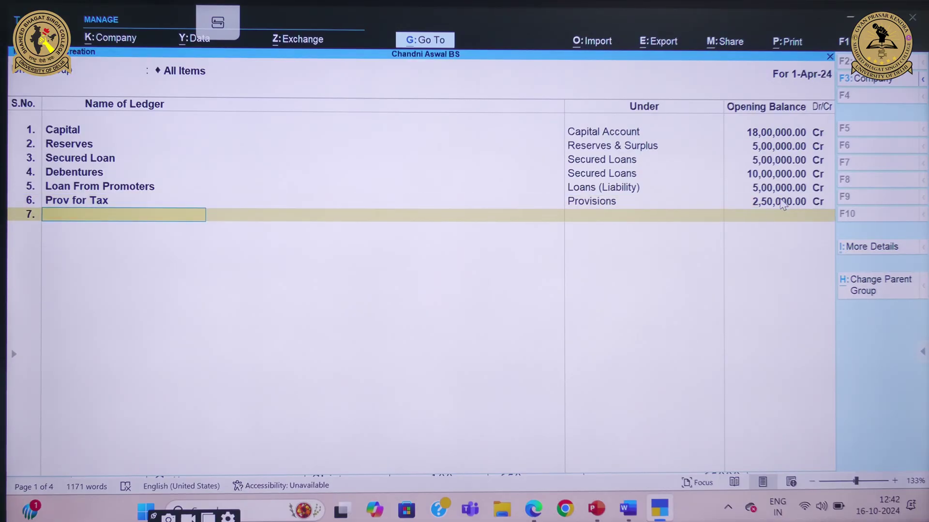
# Create the BP ledger under Current Liabilities with a 1,00,000 opening balance
pyautogui.moveTo(638, 503)
pyautogui.click(633, 440)
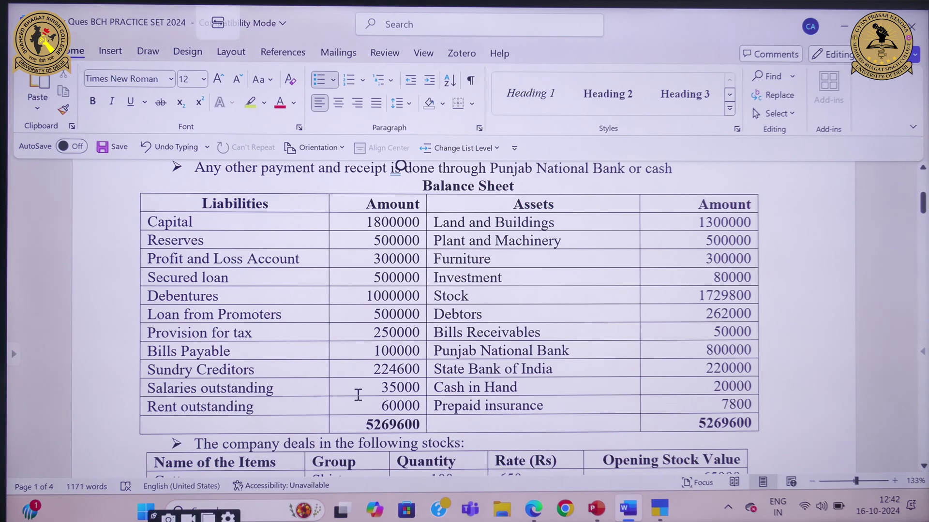
pyautogui.moveTo(669, 510)
pyautogui.click(666, 457)
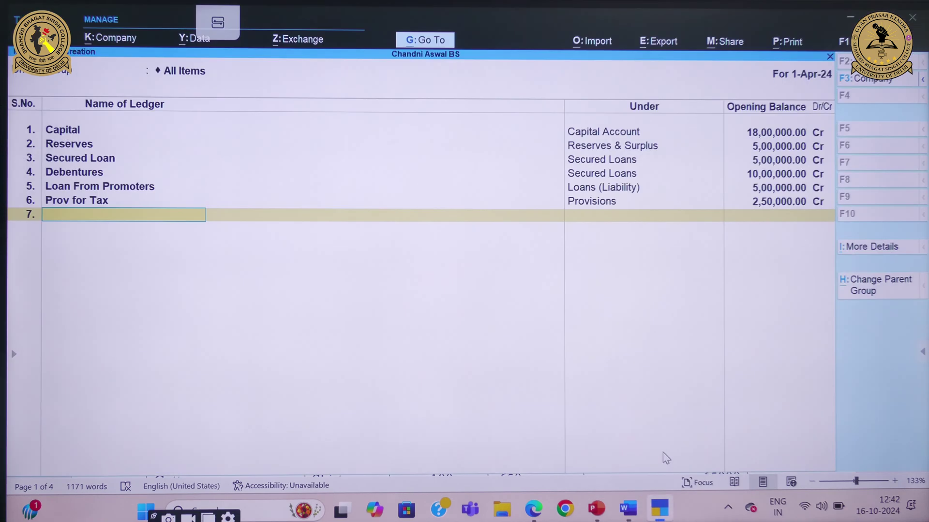
pyautogui.press('Return')
pyautogui.write('CUR')
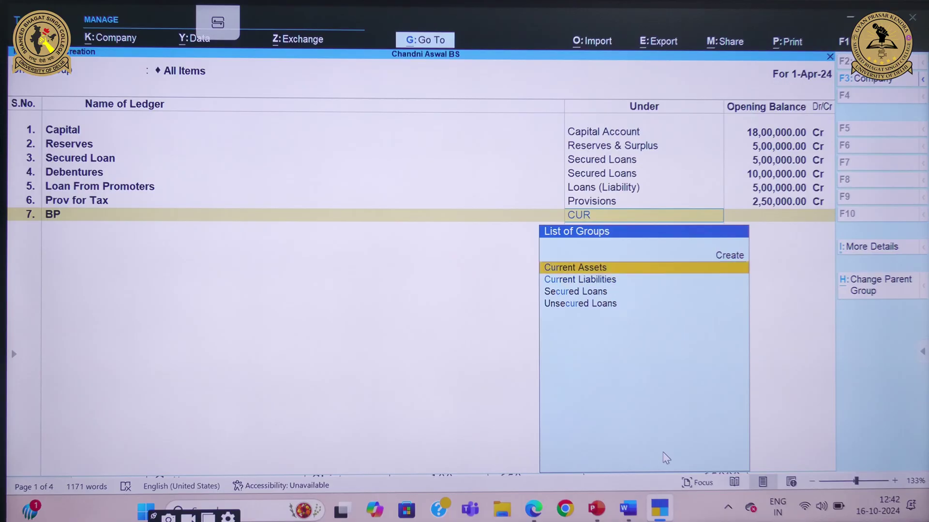
pyautogui.press('Down')
pyautogui.press('Return')
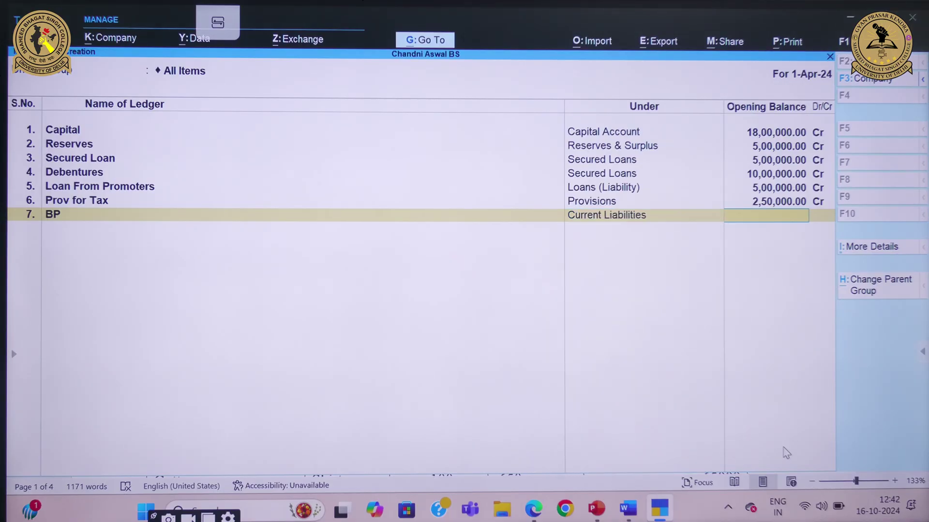
pyautogui.write('1,00,000')
pyautogui.press('Return')
pyautogui.press('Return')
# Create the SAL O/s ledger under Current Liabilities with a 35,000 opening balance
pyautogui.moveTo(628, 507)
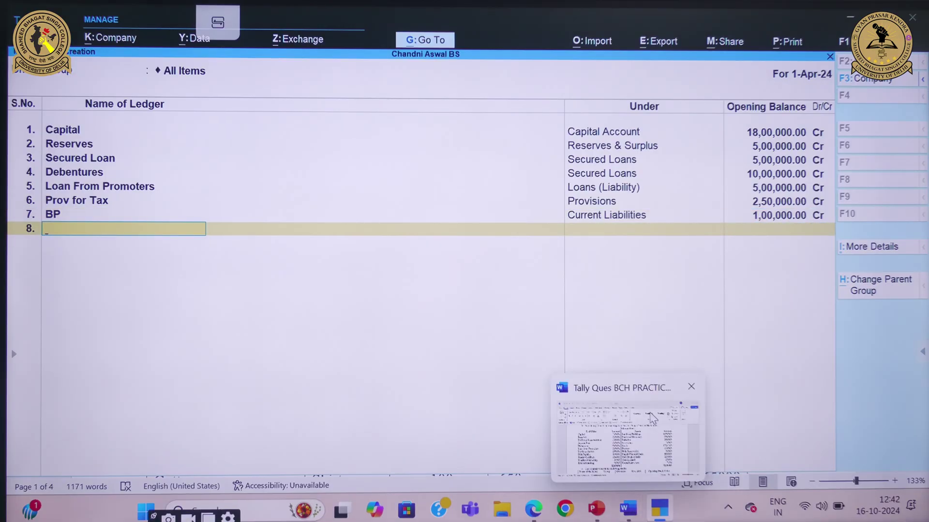
pyautogui.click(653, 418)
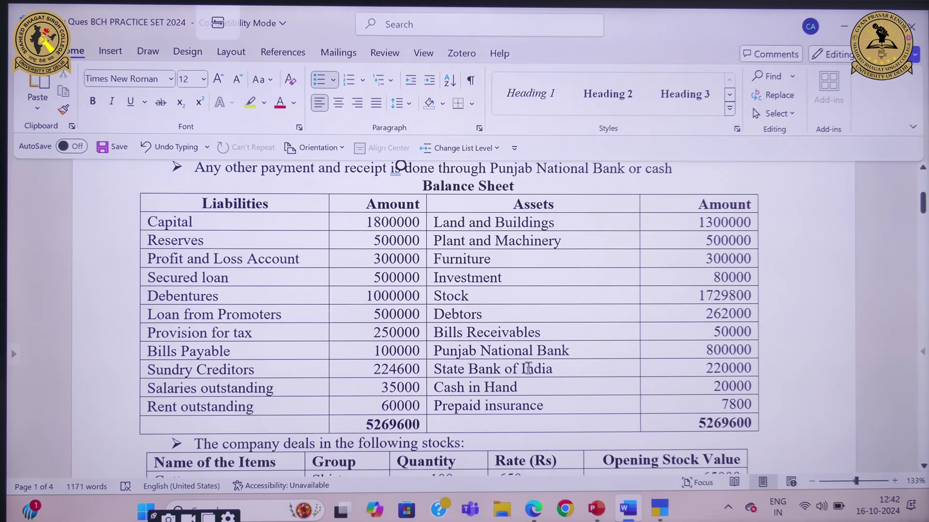
pyautogui.moveTo(672, 506)
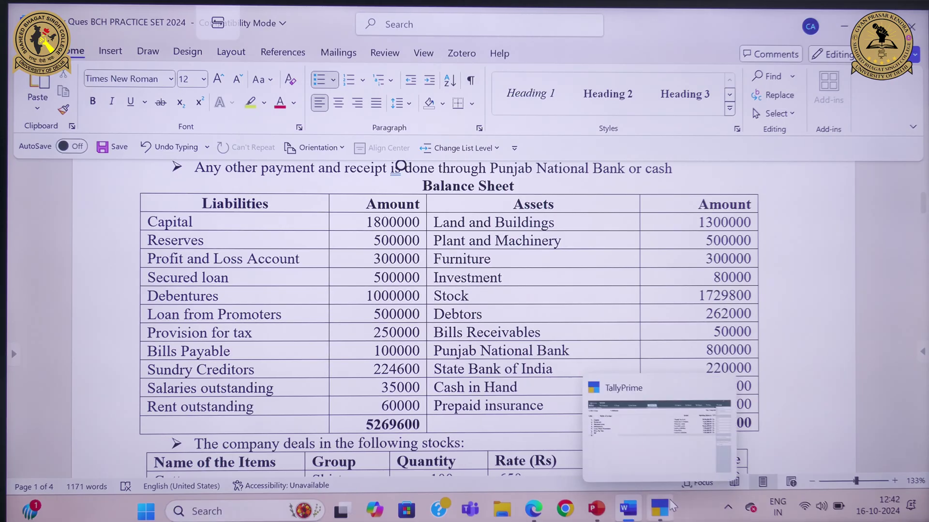
pyautogui.click(662, 447)
pyautogui.write('SAL')
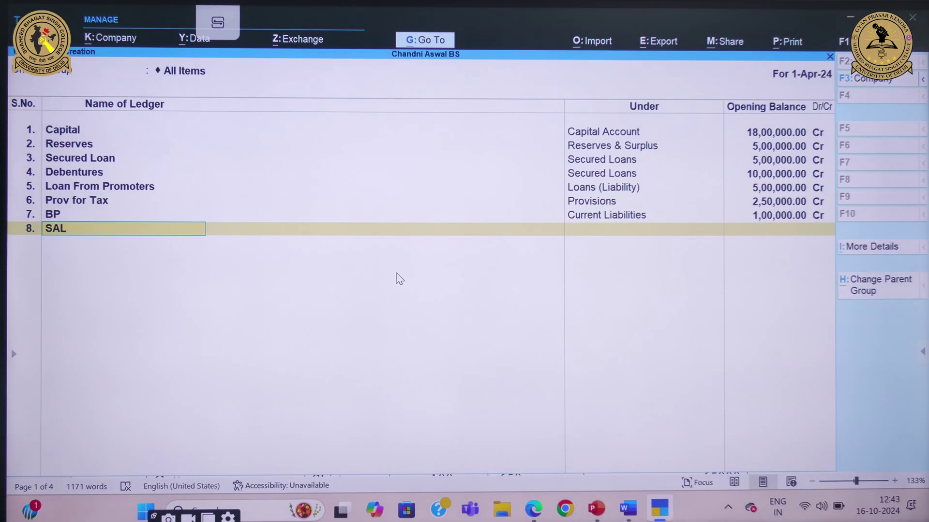
pyautogui.write(' O/s')
pyautogui.press('Return')
pyautogui.write('cu')
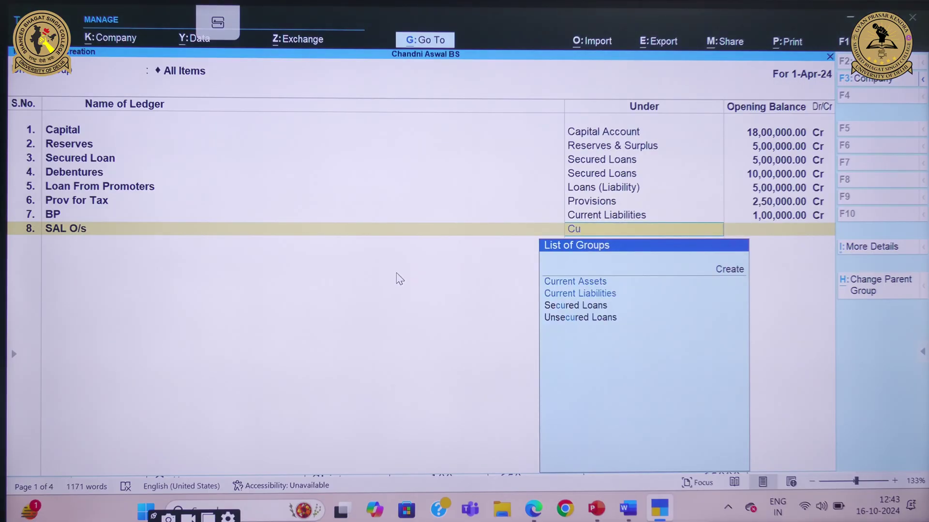
pyautogui.press('Down')
pyautogui.press('Return')
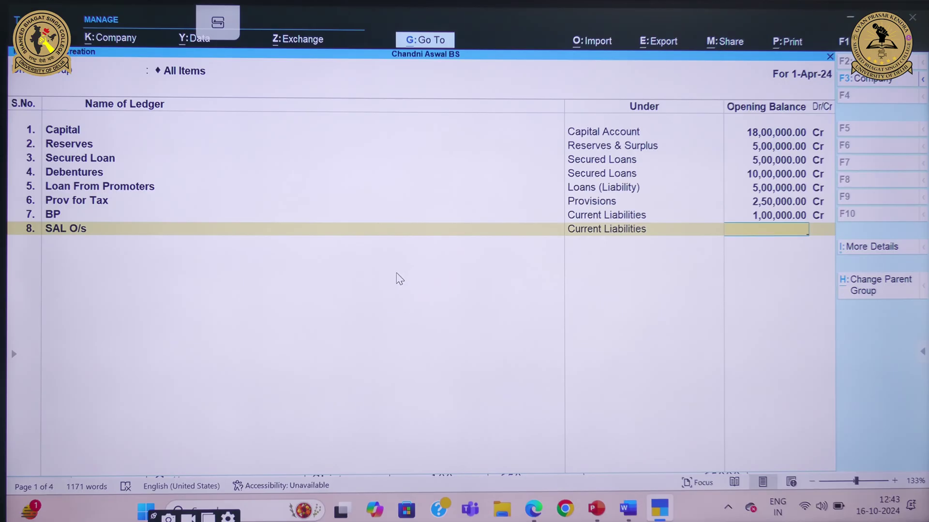
pyautogui.write('35,000')
pyautogui.press('Return')
pyautogui.press('Return')
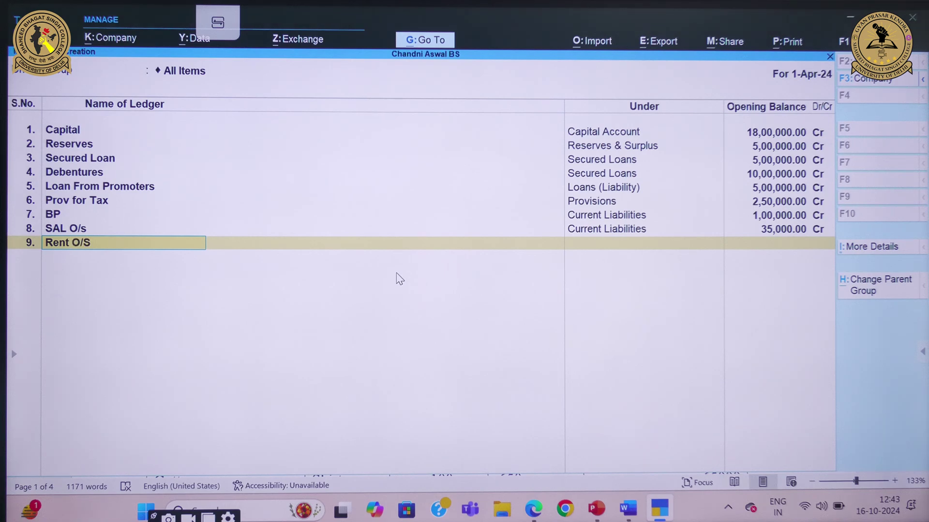
# Create Rent O/S under Current Liabilities with a 60,000 Cr opening balance
pyautogui.press('Return')
pyautogui.write('Cur')
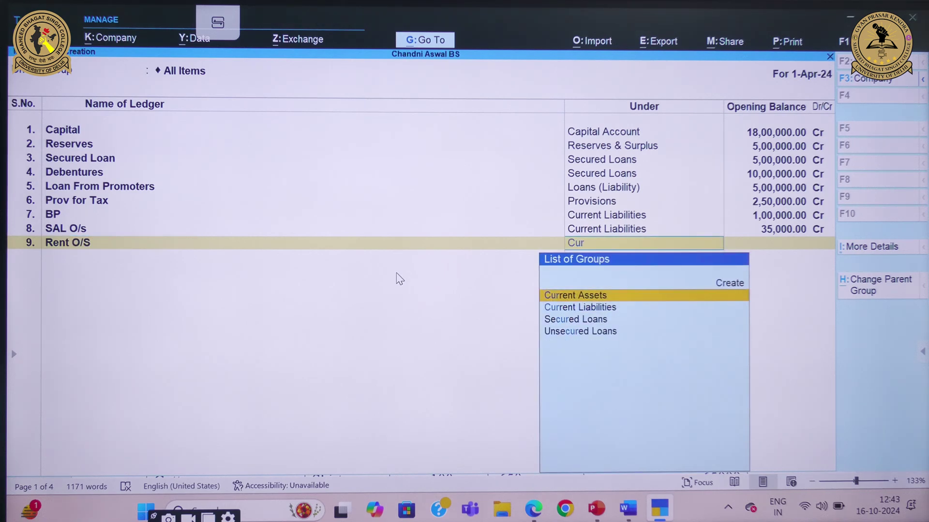
pyautogui.press('Down')
pyautogui.press('Return')
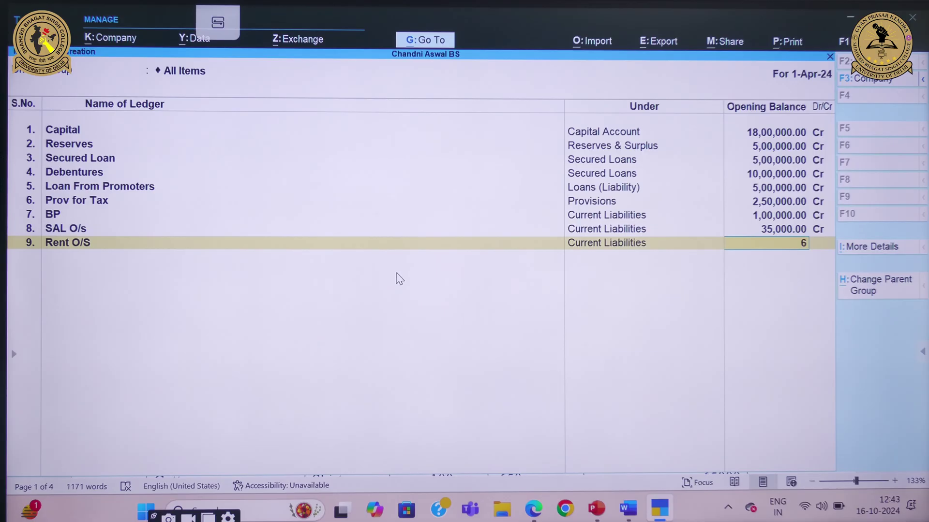
pyautogui.press('Return')
pyautogui.press('Return')
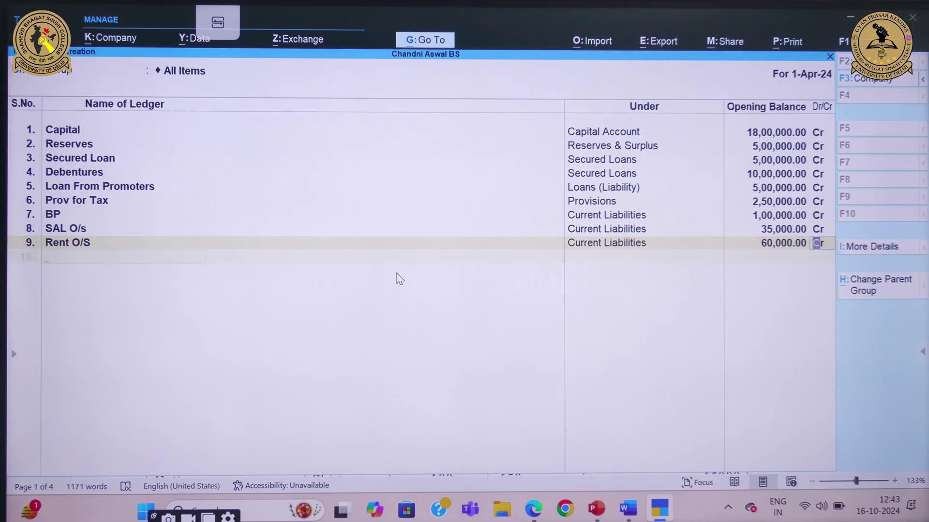
# Create the Land and Building ledger under Fixed Assets with a 13,00,000 Dr opening balance
pyautogui.click(628, 509)
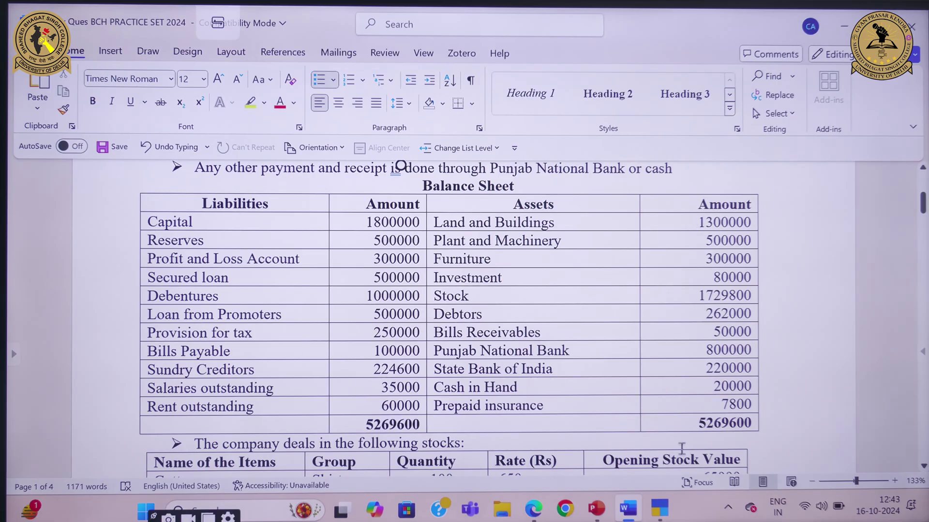
pyautogui.moveTo(659, 508)
pyautogui.click(658, 465)
pyautogui.write('L')
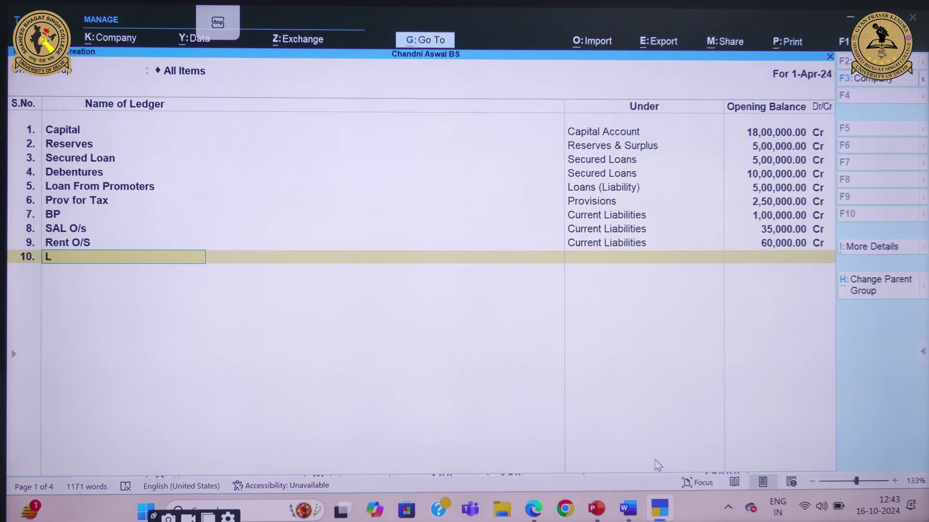
pyautogui.write('and and  Building')
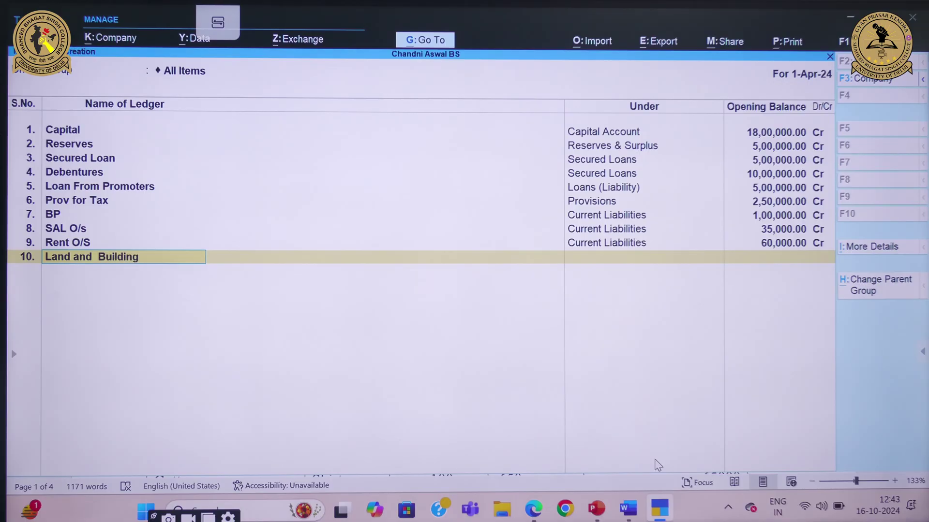
pyautogui.press('Return')
pyautogui.write('S')
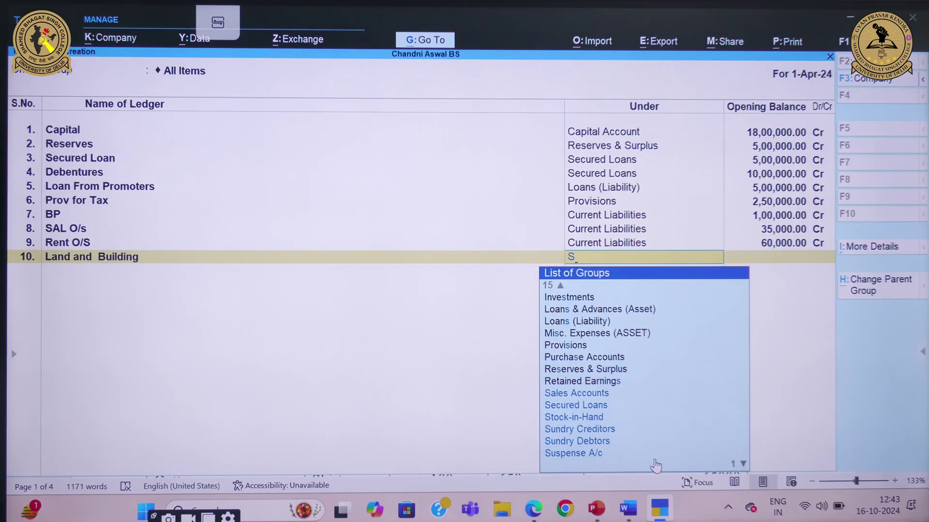
pyautogui.press('BackSpace')
pyautogui.write('F')
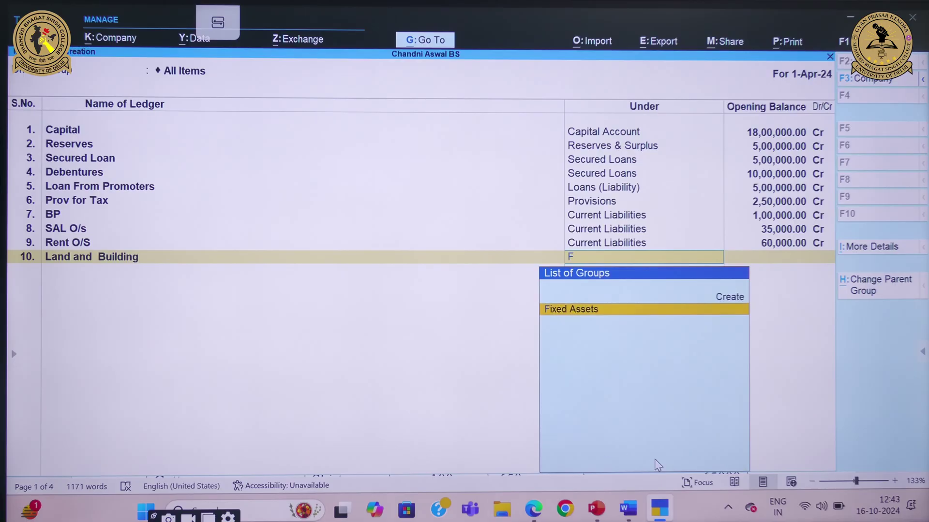
pyautogui.press('Return')
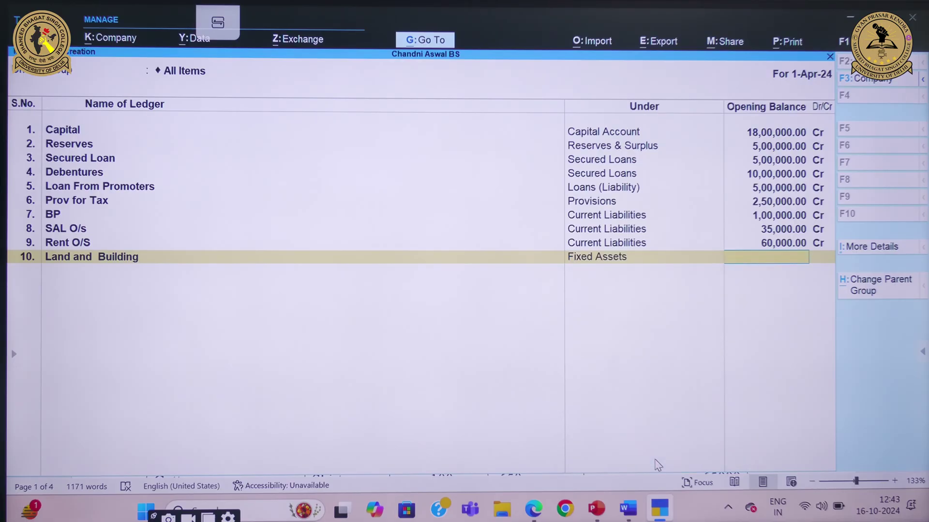
pyautogui.write('13,00,000')
pyautogui.press('Return')
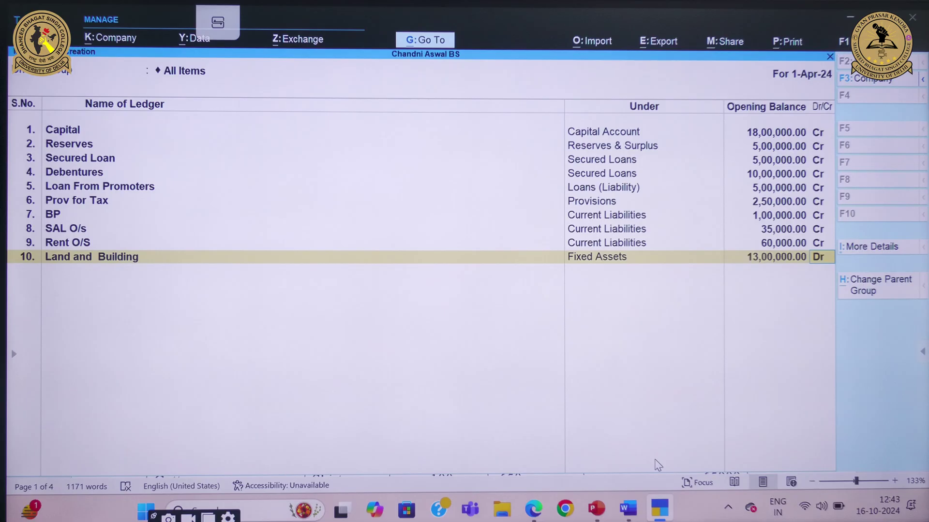
pyautogui.press('Return')
# Add the P & M ledger under Fixed Assets with a 5,00,000 Dr opening balance
pyautogui.moveTo(627, 509)
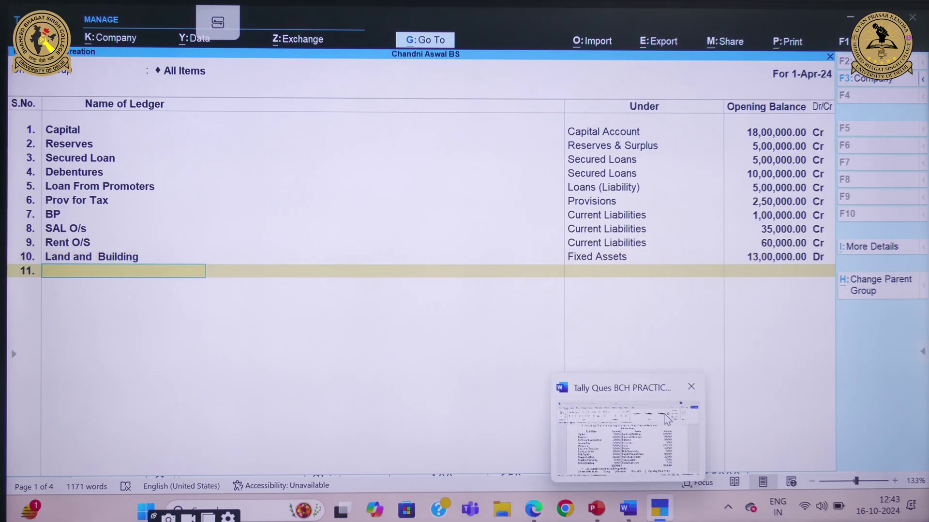
pyautogui.click(667, 420)
pyautogui.moveTo(660, 509)
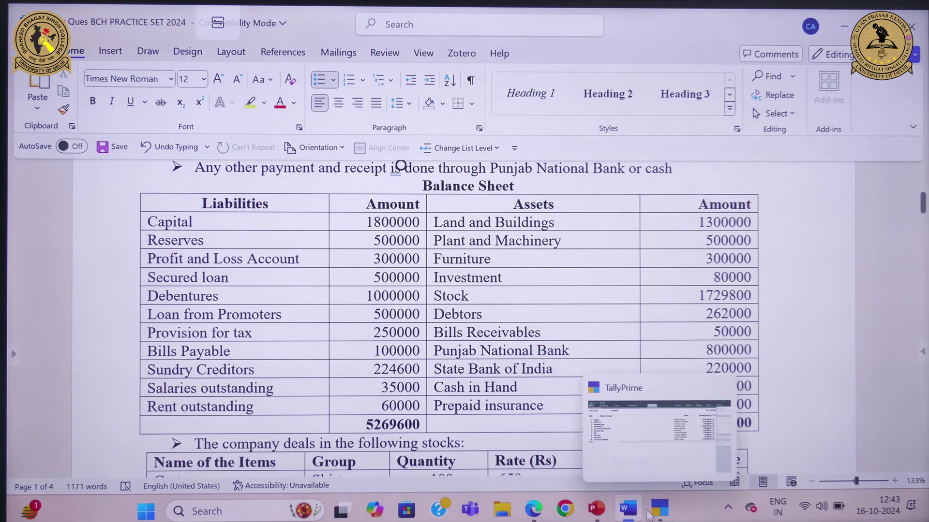
pyautogui.click(668, 449)
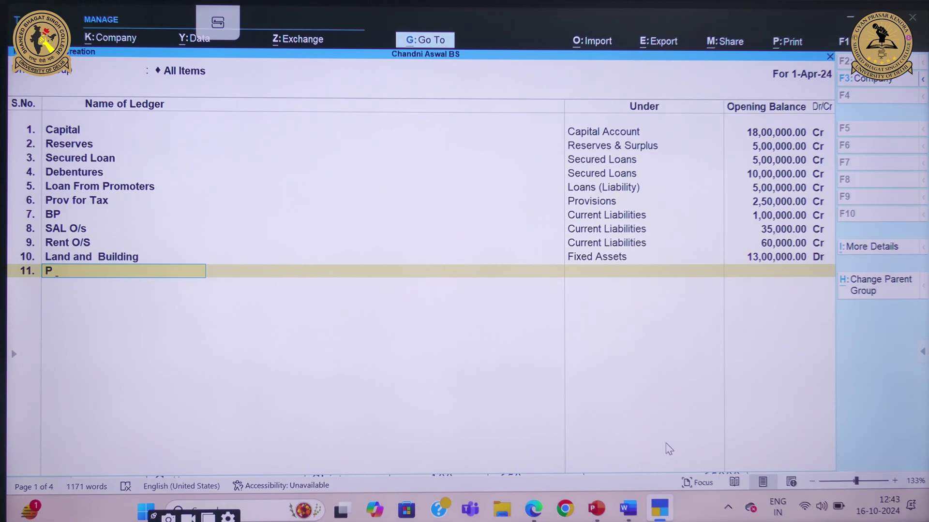
pyautogui.press('Return')
pyautogui.write('fix')
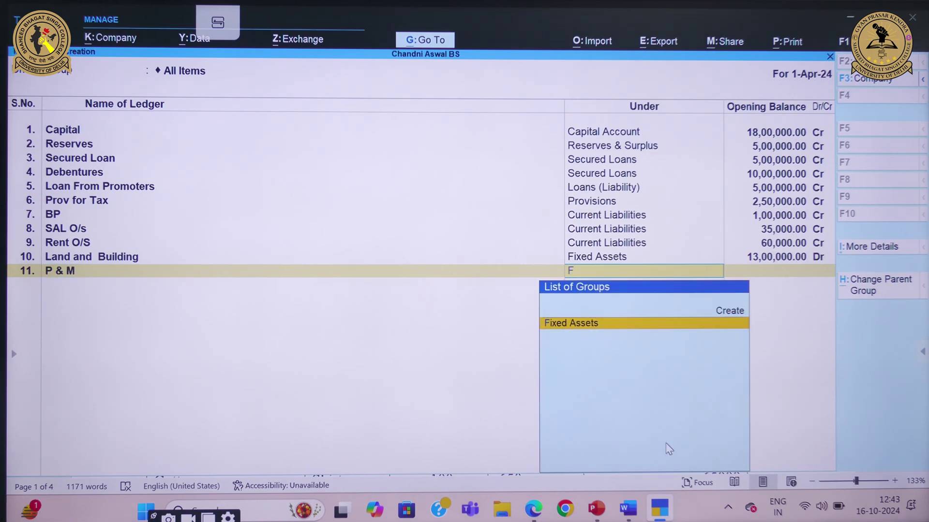
pyautogui.press('Return')
pyautogui.write('5,00,0')
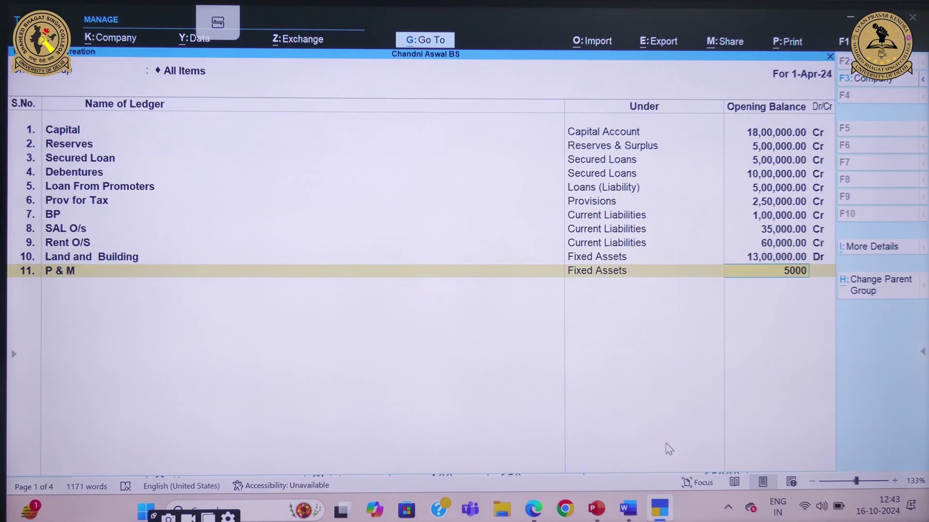
pyautogui.write('00')
pyautogui.press('Return')
pyautogui.press('Return')
# Add the FURNITURE ledger under Fixed Assets with a 3,00,000 Dr opening balance
pyautogui.moveTo(627, 513)
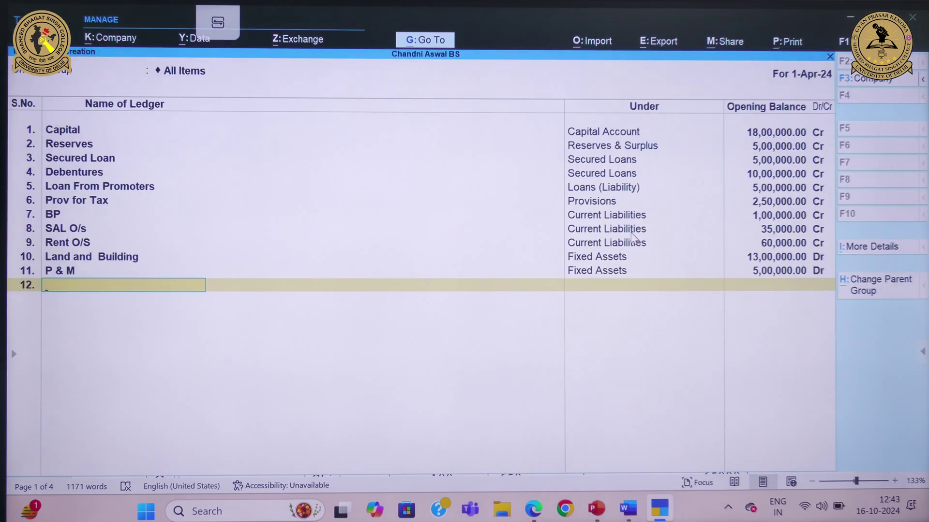
pyautogui.write('FURNITURE')
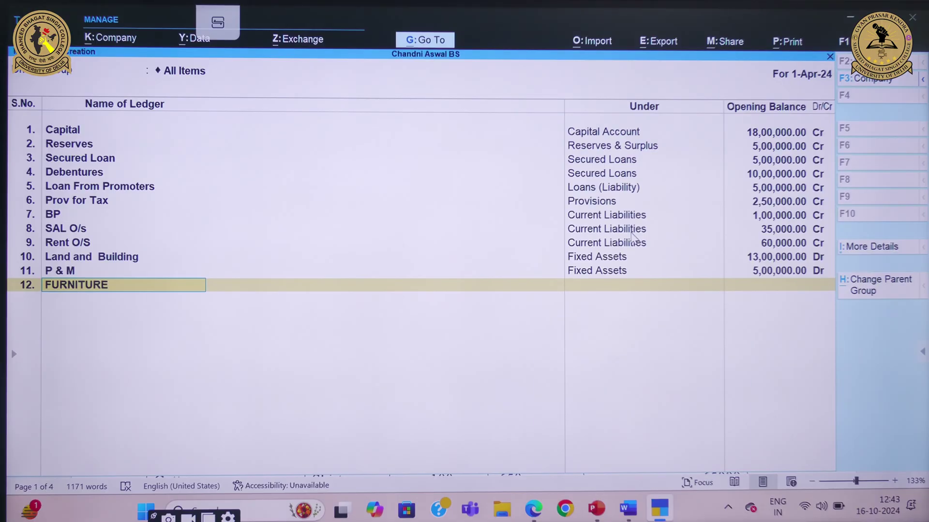
pyautogui.press('Return')
pyautogui.write('fix')
pyautogui.press('Return')
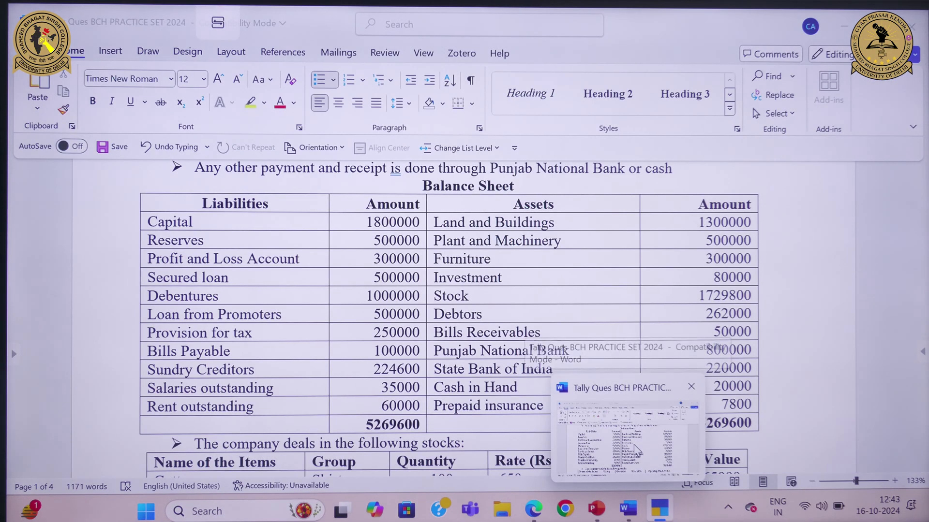
pyautogui.write('30000')
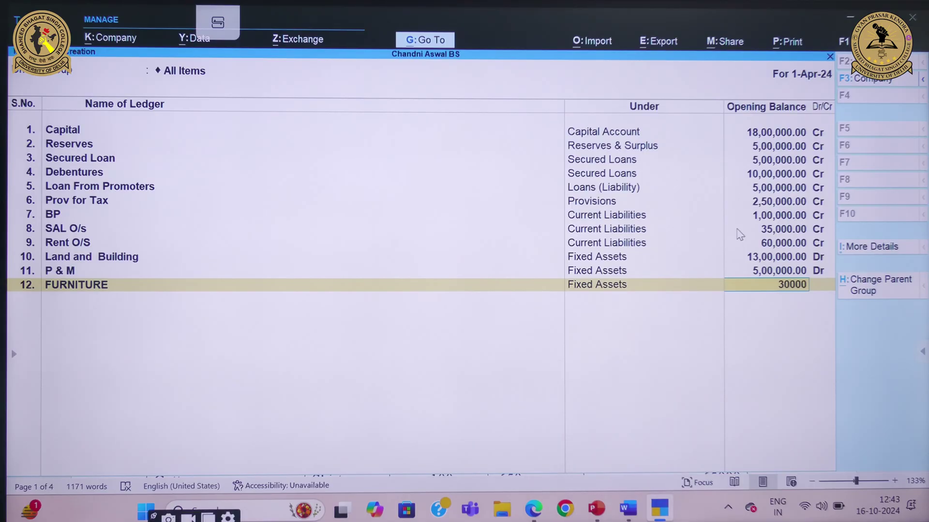
pyautogui.press('Return')
pyautogui.press('Return')
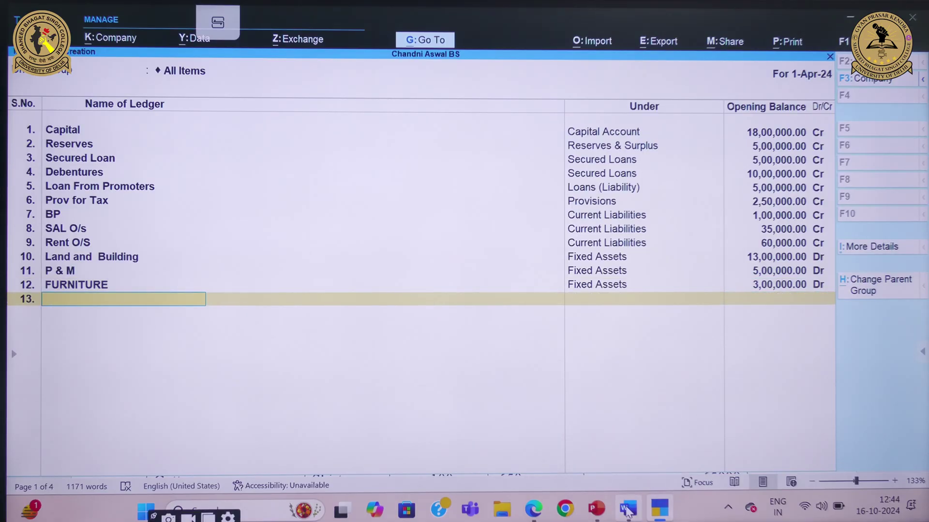
# Create the INVESTMENT ledger under the Investments group with 80,000 Dr, then return to the Word balance sheet
pyautogui.click(629, 433)
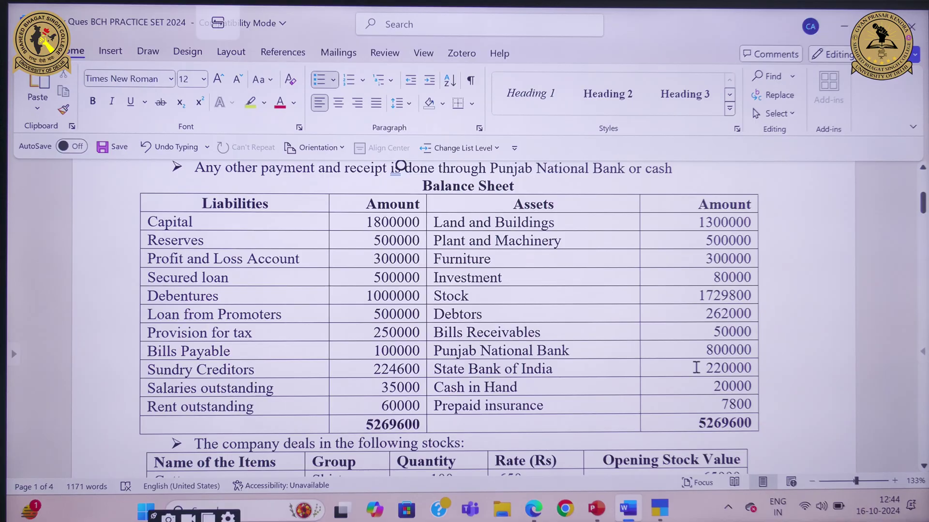
pyautogui.moveTo(659, 506)
pyautogui.click(667, 454)
pyautogui.write('I')
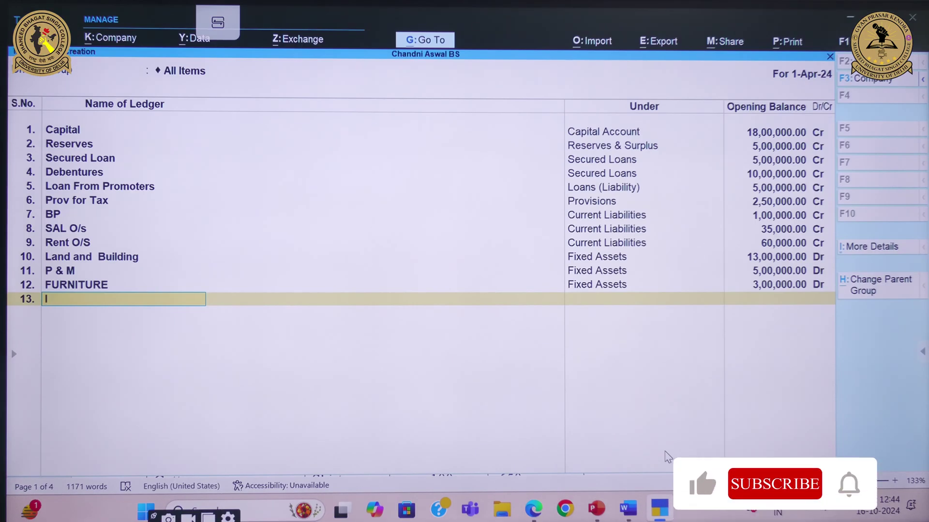
pyautogui.write('NVESTMETN')
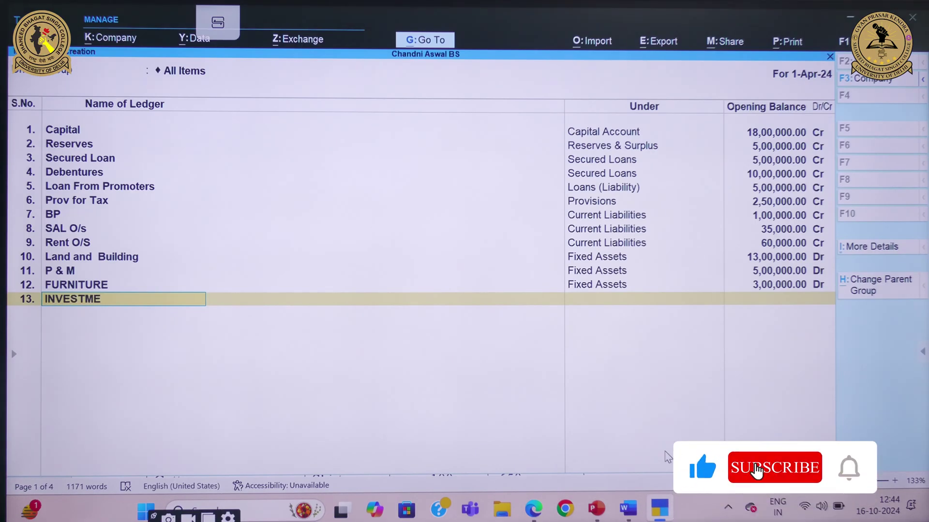
pyautogui.press('BackSpace')
pyautogui.press('BackSpace')
pyautogui.write('NT')
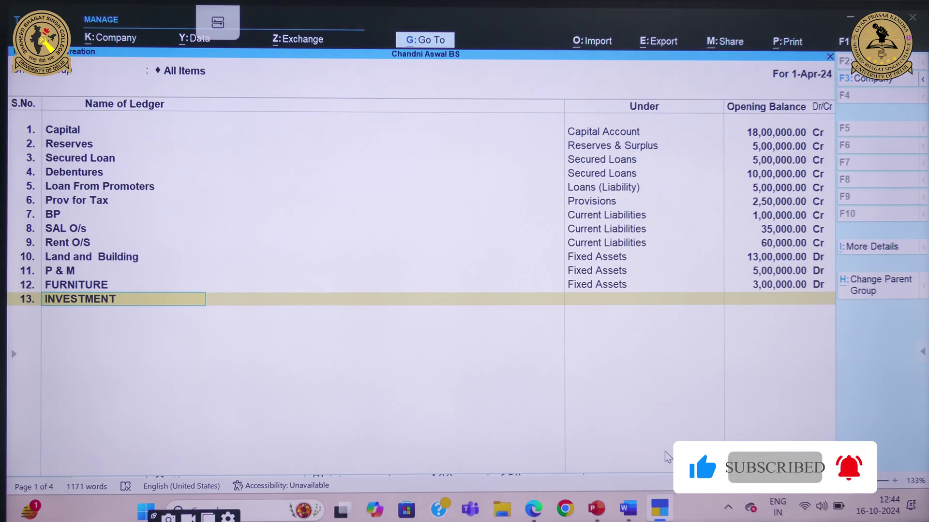
pyautogui.press('Return')
pyautogui.write('IN')
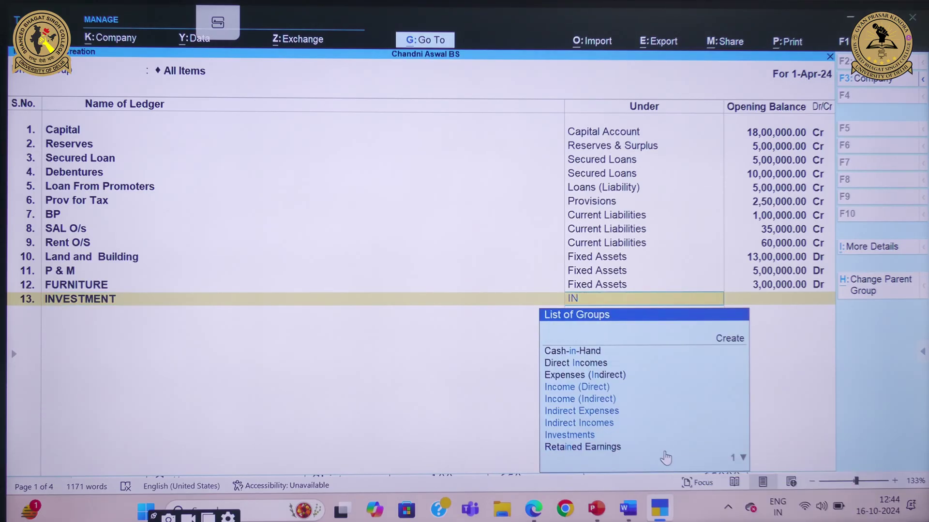
pyautogui.press('Down')
pyautogui.press('Down')
pyautogui.press('Down')
pyautogui.press('Down')
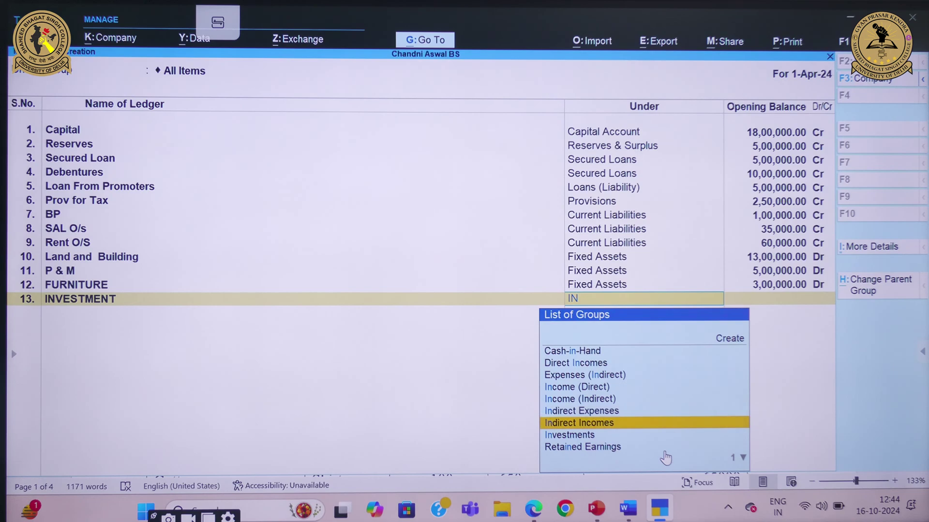
pyautogui.press('Return')
pyautogui.write('80000')
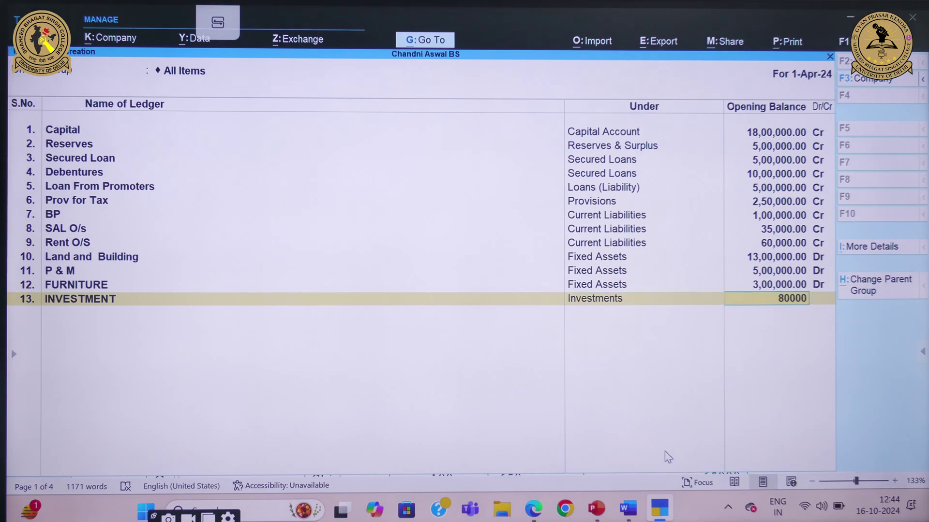
pyautogui.press('Return')
pyautogui.press('Return')
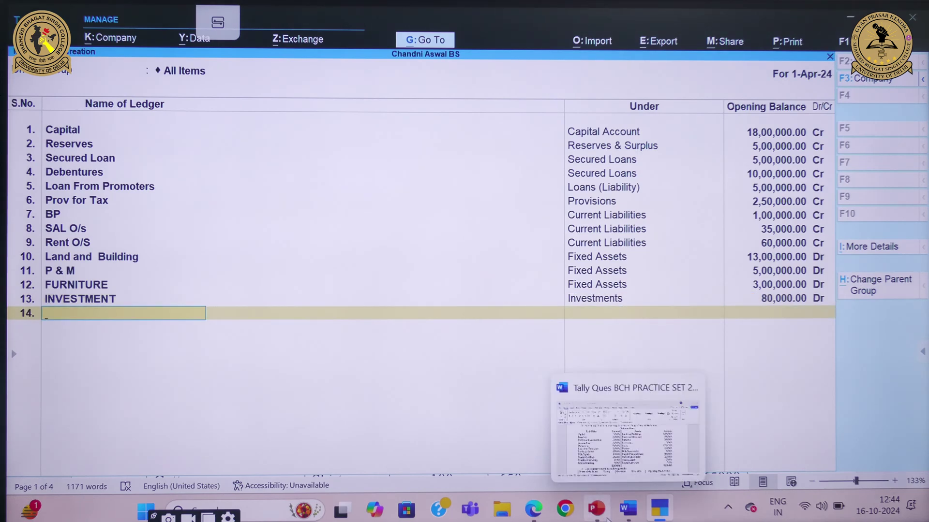
pyautogui.click(628, 509)
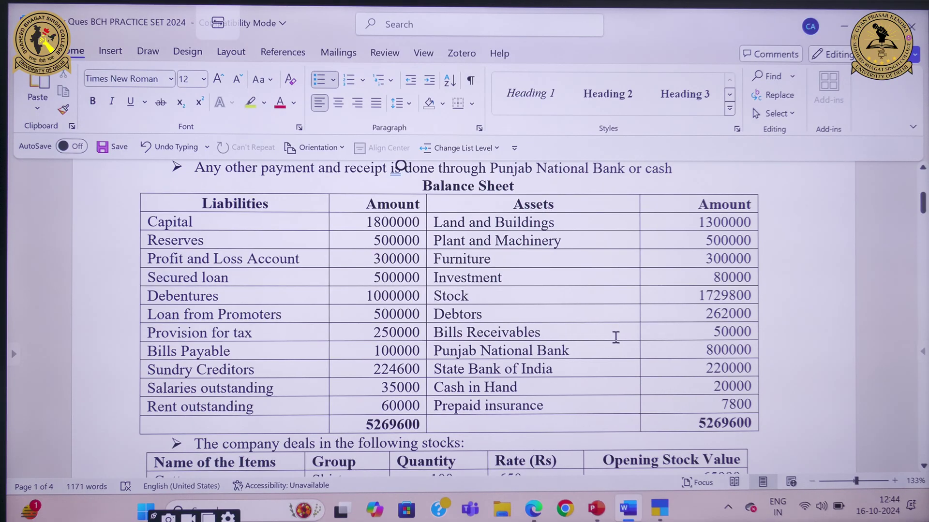
# Add ledger Br under Current Assets with a 50,000 Dr opening balance
pyautogui.moveTo(659, 507)
pyautogui.click(673, 439)
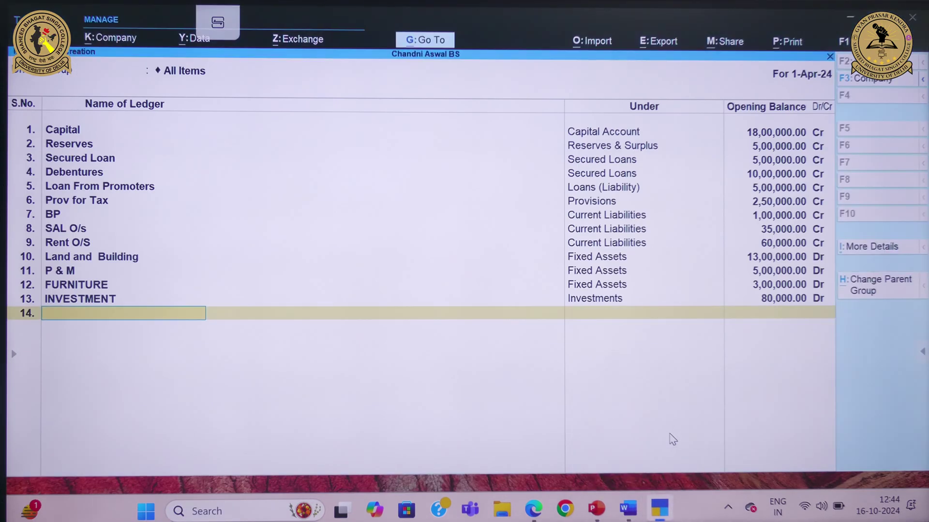
pyautogui.write('r')
pyautogui.press('Return')
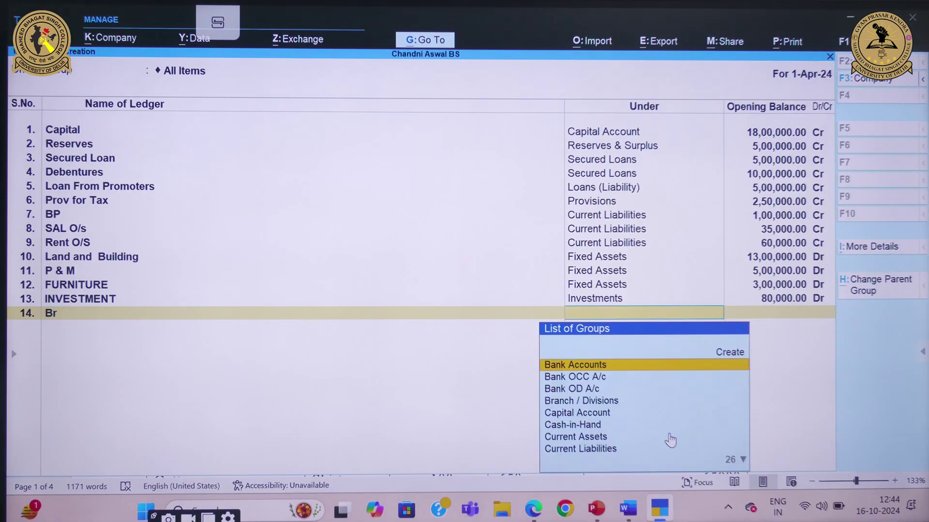
pyautogui.write('cu')
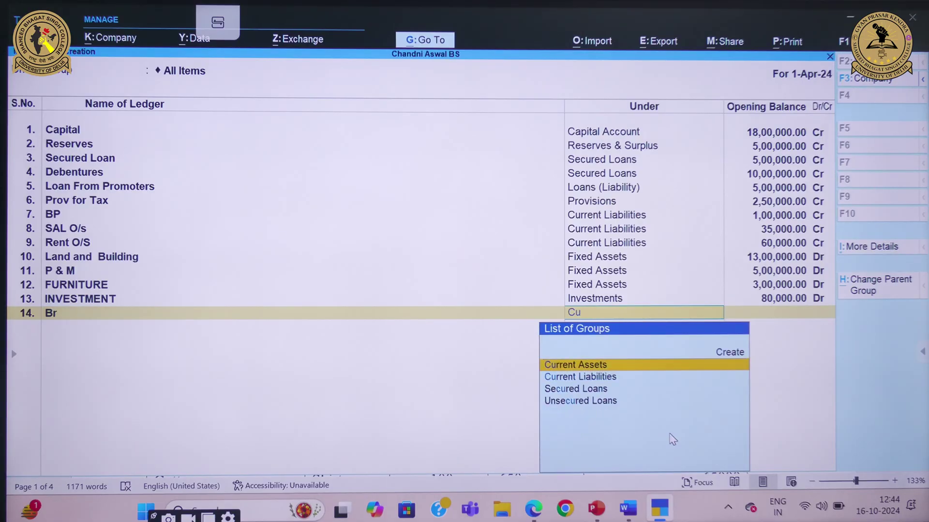
pyautogui.press('Return')
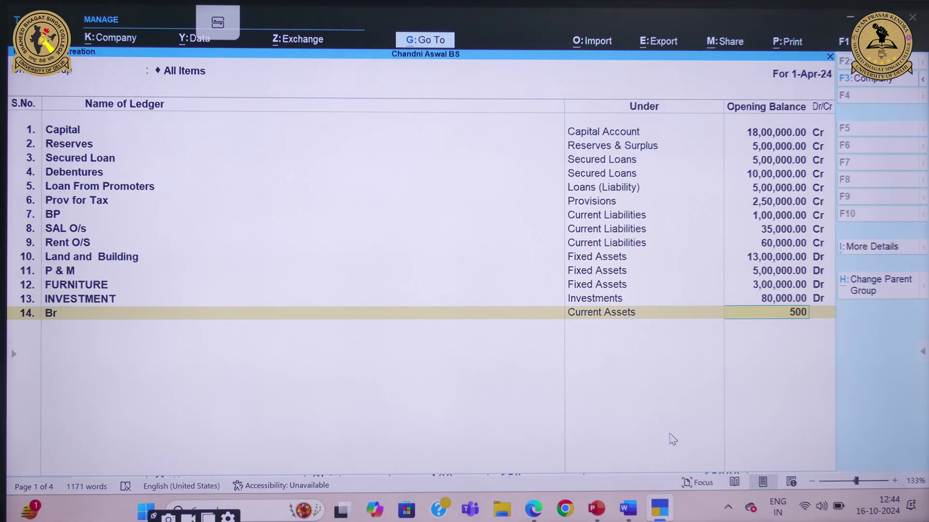
pyautogui.press('Return')
pyautogui.press('Return')
# Add PNB BANK under Bank Accounts with an 8,00,000 Dr opening balance
pyautogui.moveTo(626, 508)
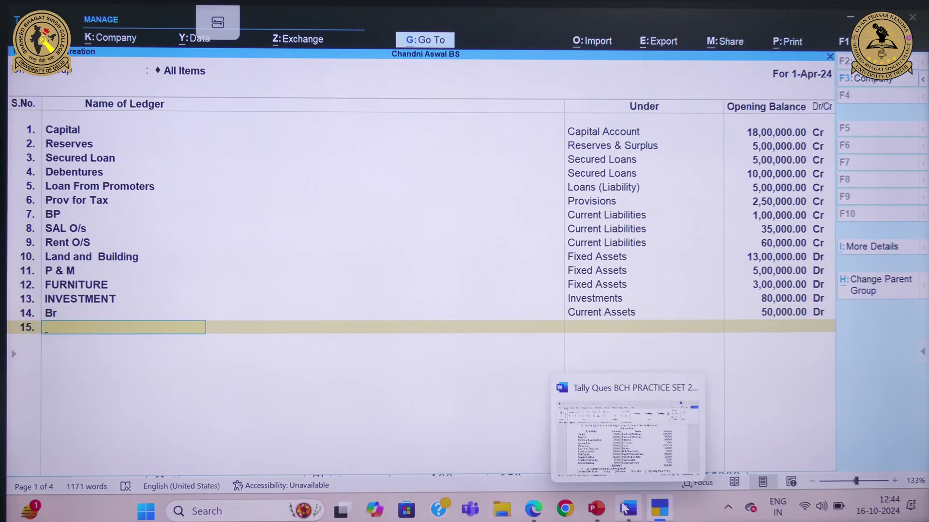
pyautogui.click(625, 457)
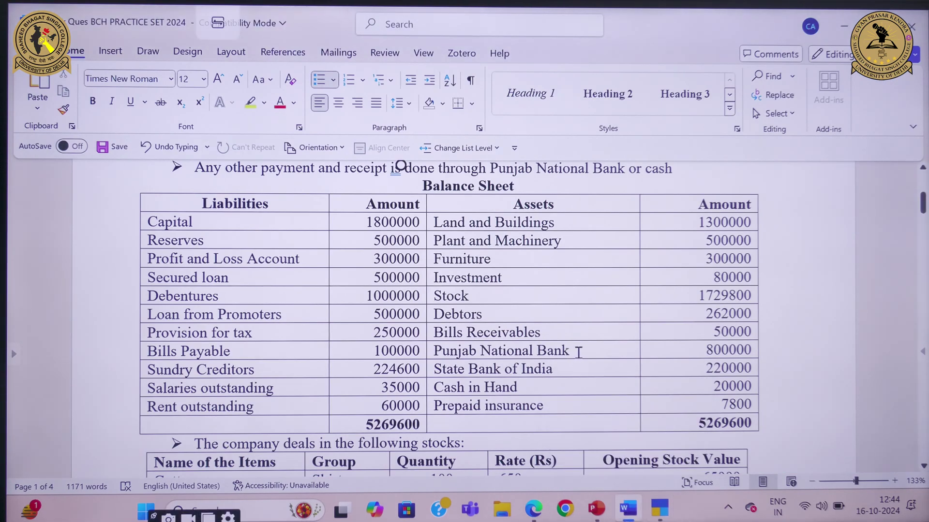
pyautogui.moveTo(659, 508)
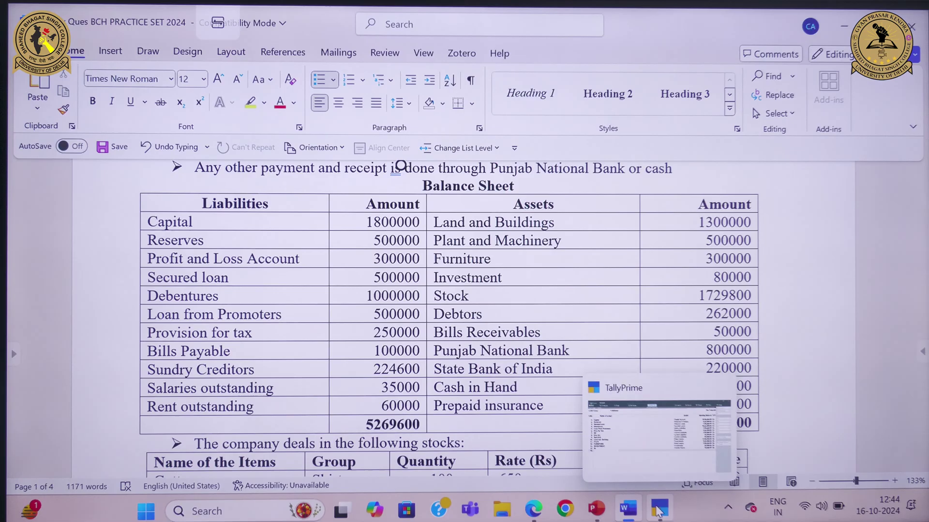
pyautogui.click(655, 450)
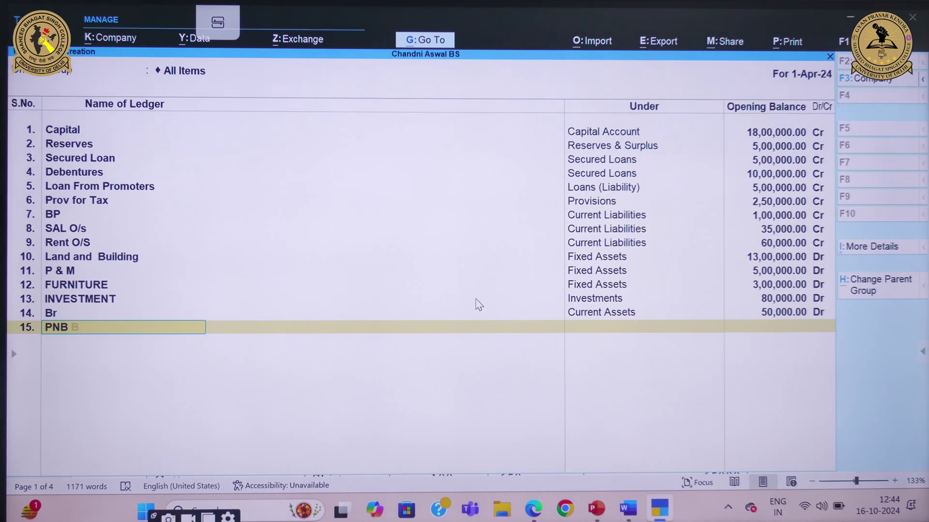
pyautogui.write('BANK')
pyautogui.press('Return')
pyautogui.write('BAN')
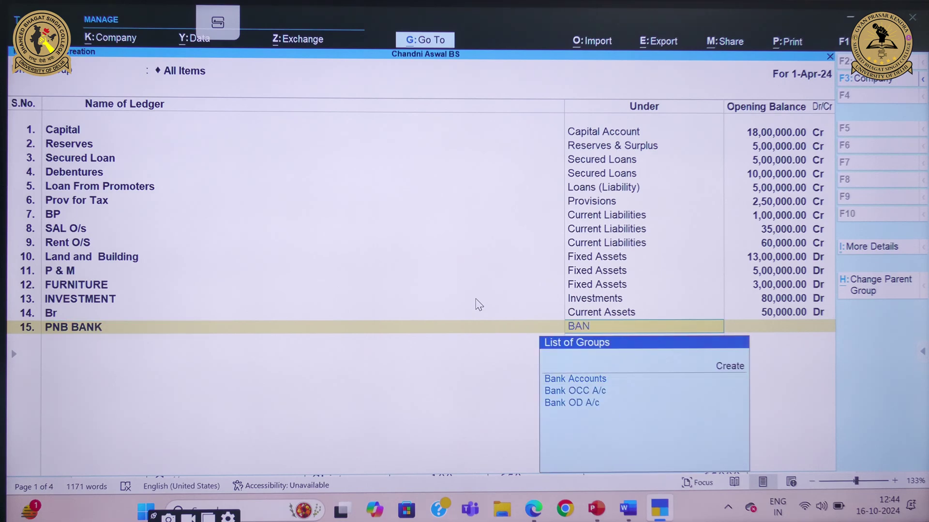
pyautogui.press('Return')
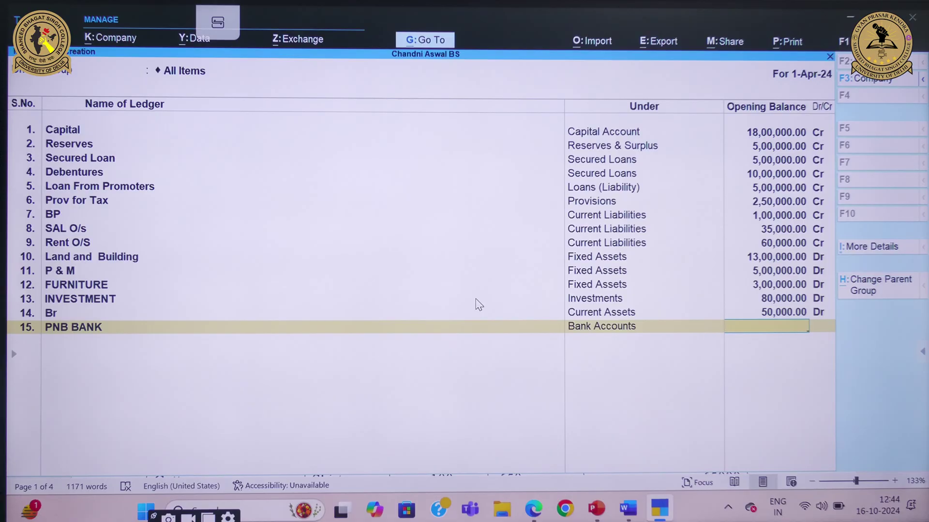
pyautogui.write('8,00,000')
pyautogui.press('Return')
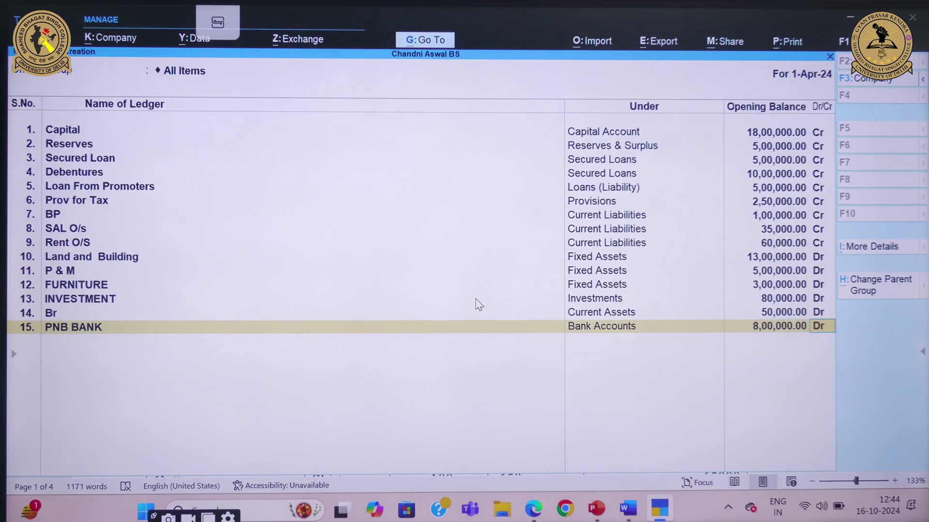
pyautogui.press('Return')
# Add SBI BANK under Bank Accounts with a 2,20,000 Dr opening balance
pyautogui.write('SBI')
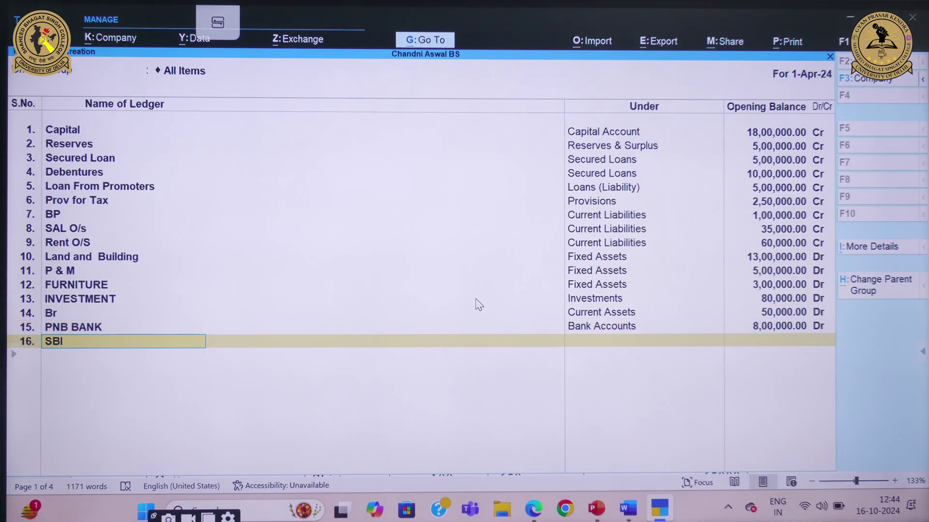
pyautogui.write(' BANK')
pyautogui.press('Return')
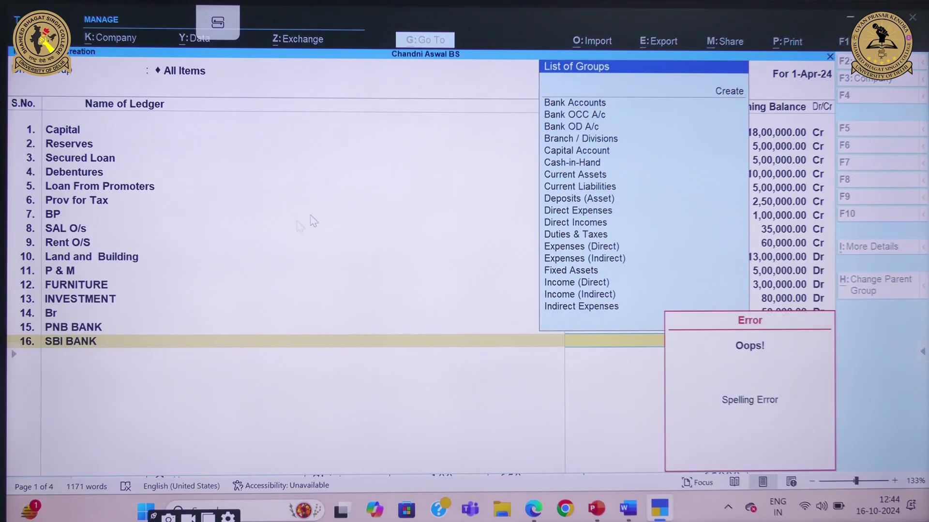
pyautogui.click(588, 105)
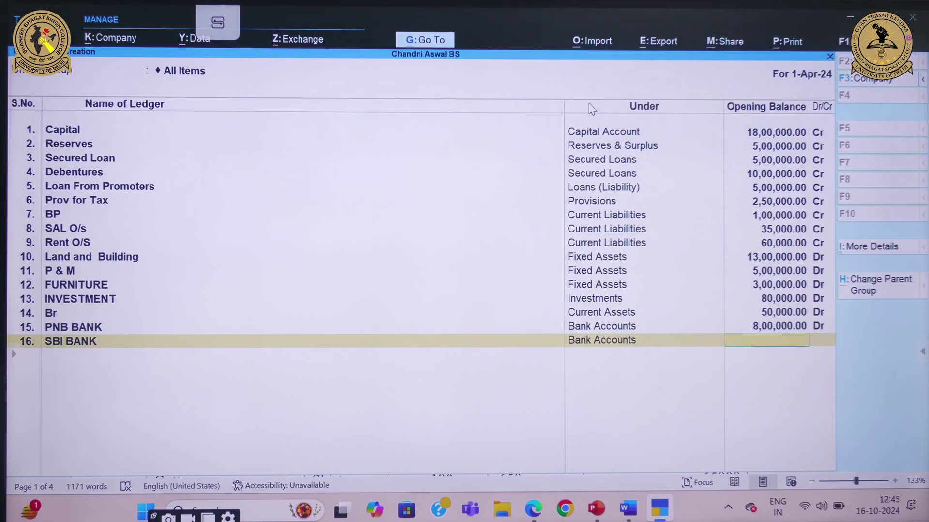
pyautogui.write('2,20,000')
pyautogui.press('Return')
pyautogui.press('Return')
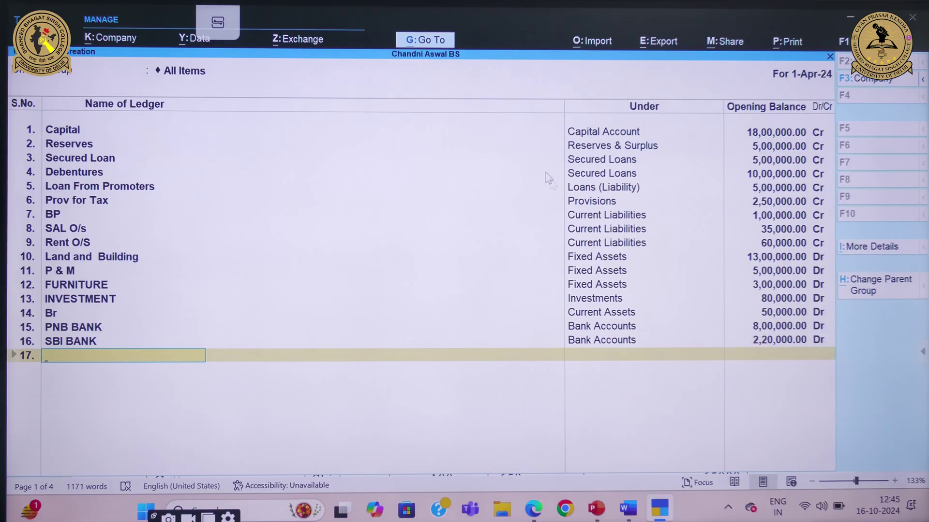
pyautogui.moveTo(628, 508)
pyautogui.click(641, 467)
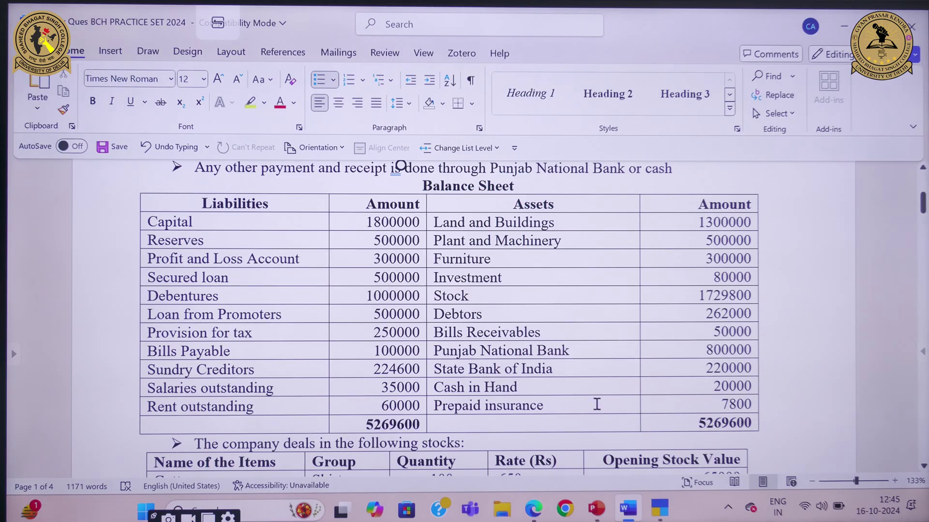
# Add Prepaid Insurance under Current Assets at 7,800 Dr and accept the ledger batch
pyautogui.click(595, 406)
pyautogui.moveTo(667, 505)
pyautogui.click(660, 464)
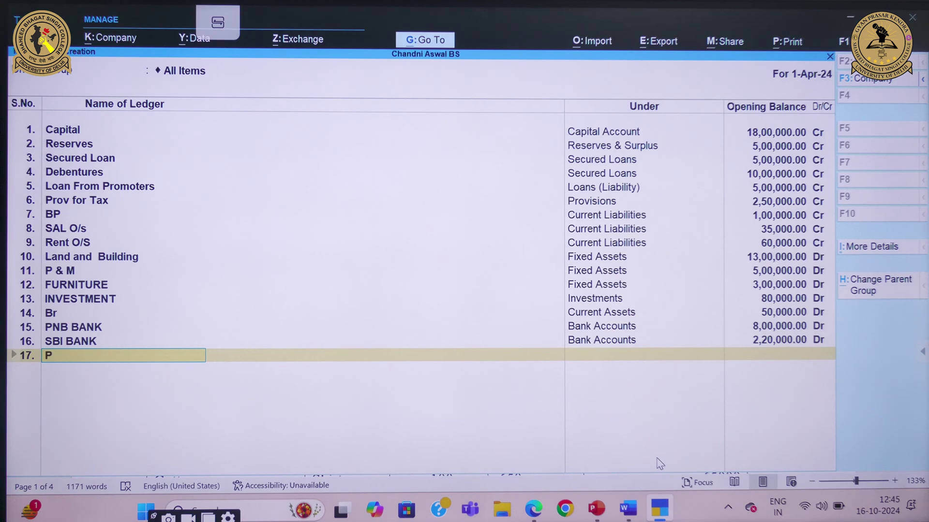
pyautogui.write('Prepaid Insurance')
pyautogui.press('Return')
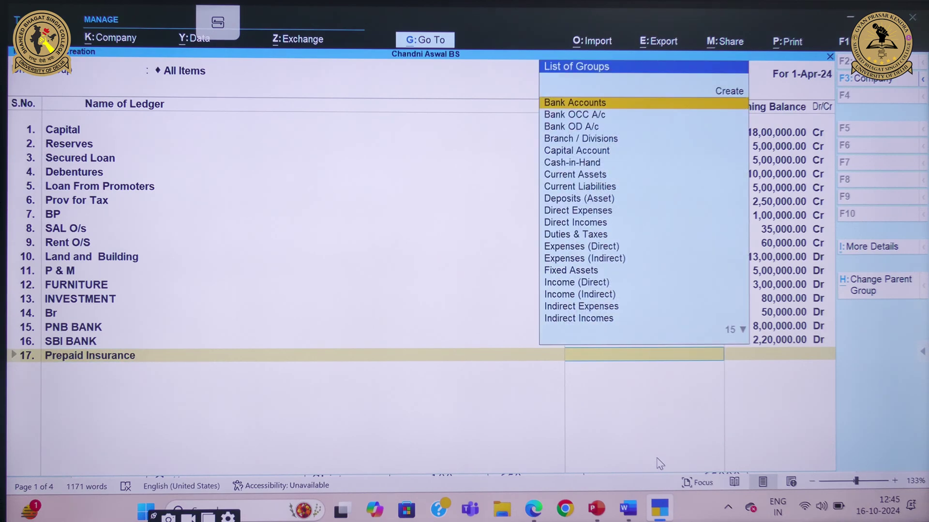
pyautogui.write('Cur')
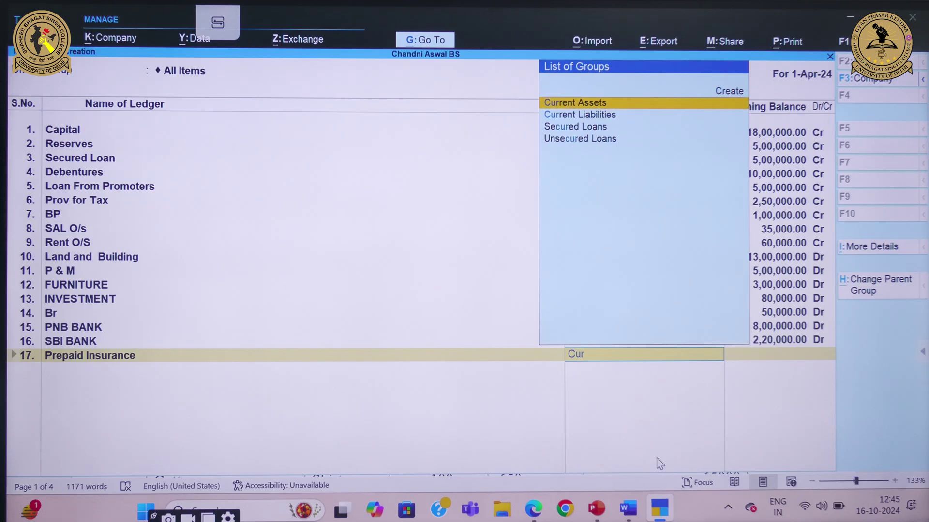
pyautogui.press('Return')
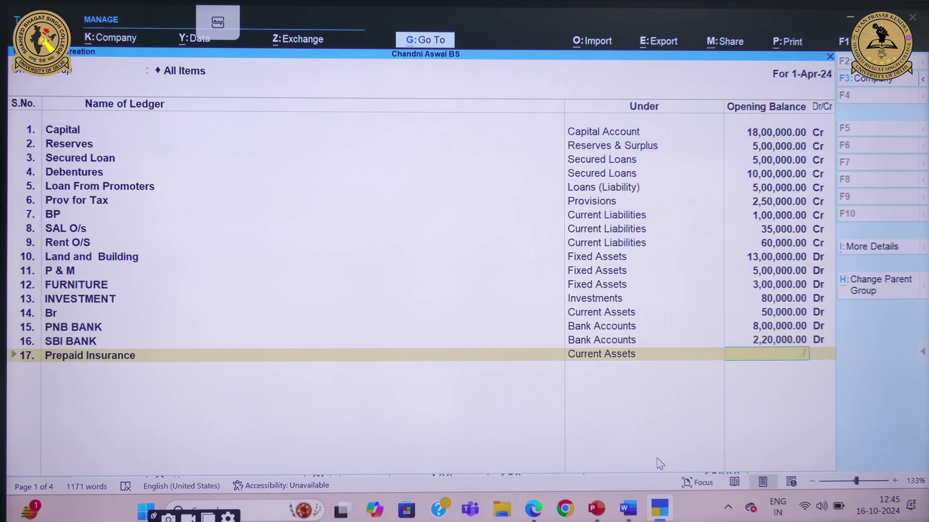
pyautogui.write('7,800')
pyautogui.press('Return')
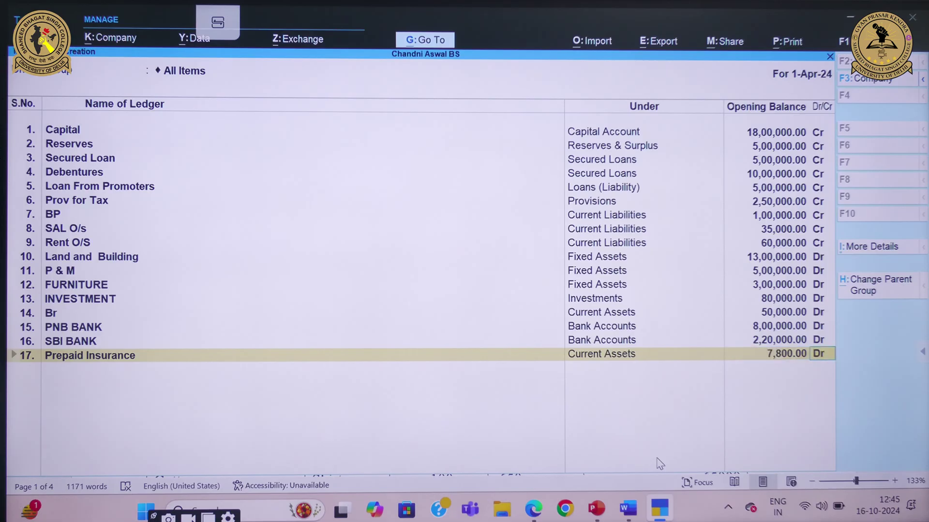
pyautogui.press('Return')
pyautogui.press('Return')
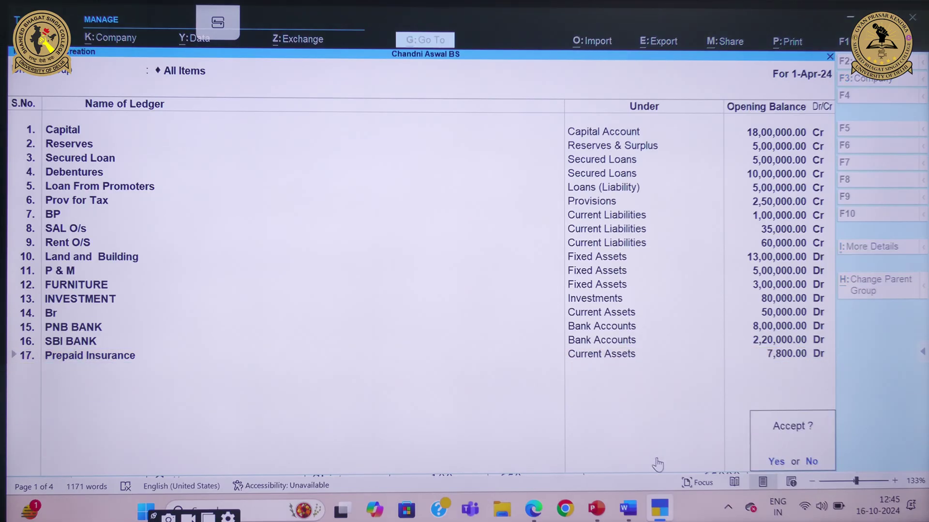
pyautogui.press('Return')
pyautogui.press('Escape')
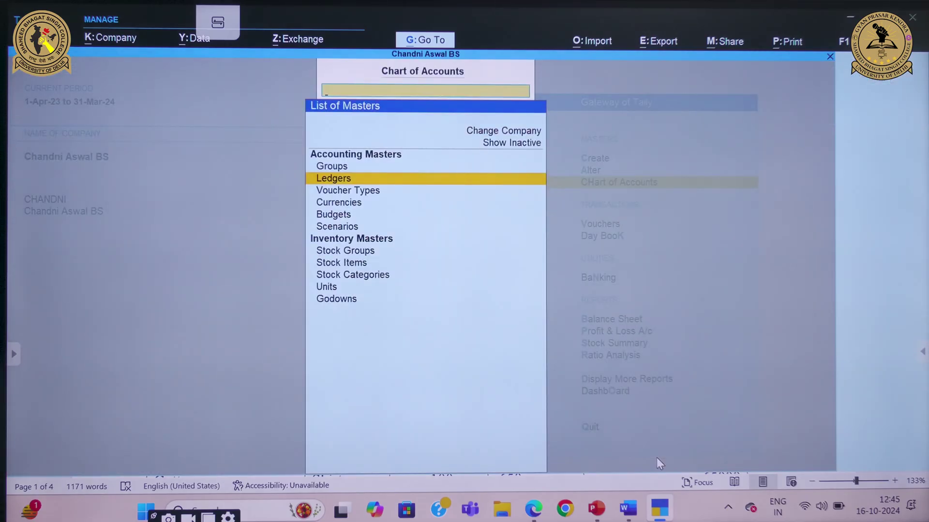
# Alter the Cash ledger to carry a 20,000 opening balance
pyautogui.press('Escape')
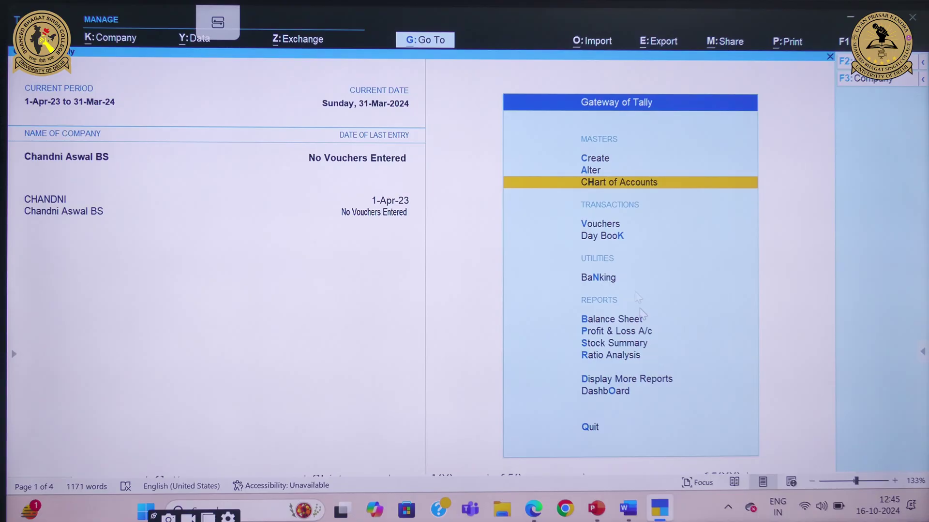
pyautogui.click(594, 171)
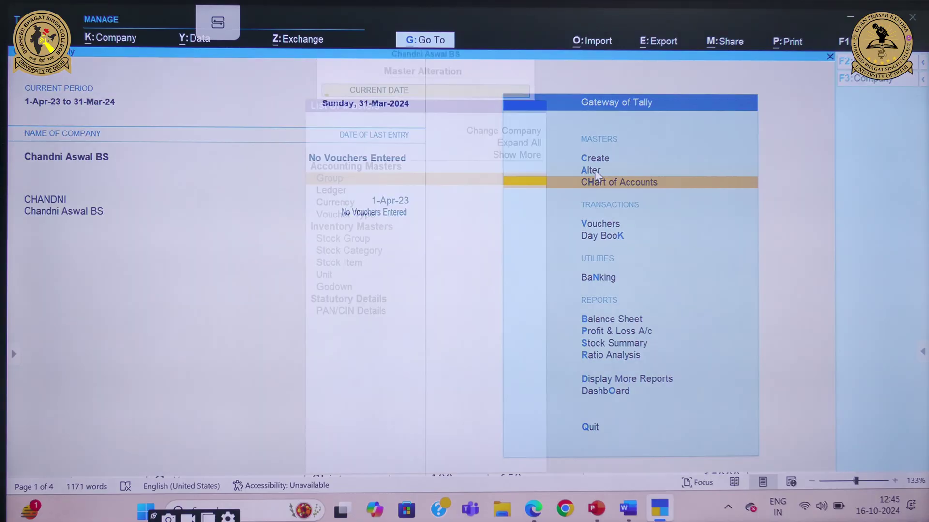
pyautogui.press('Down')
pyautogui.press('Return')
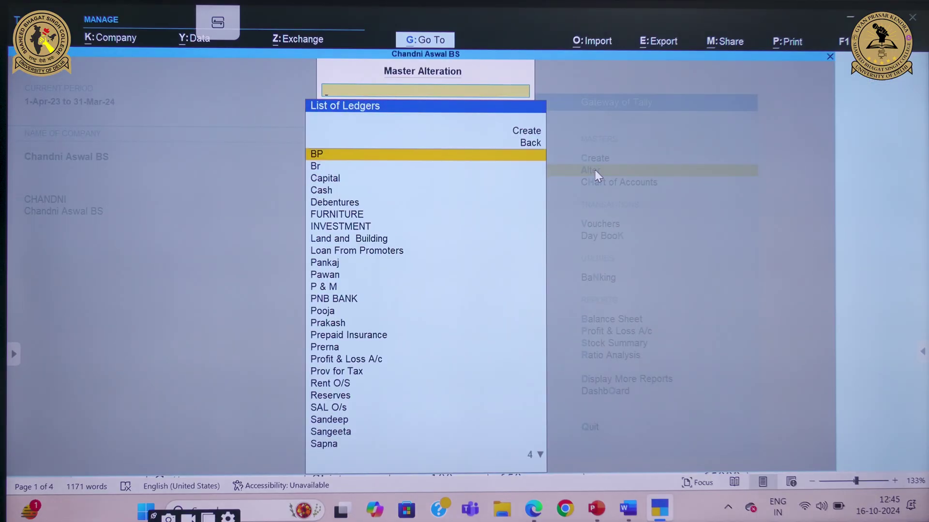
pyautogui.write('Cash')
pyautogui.press('Return')
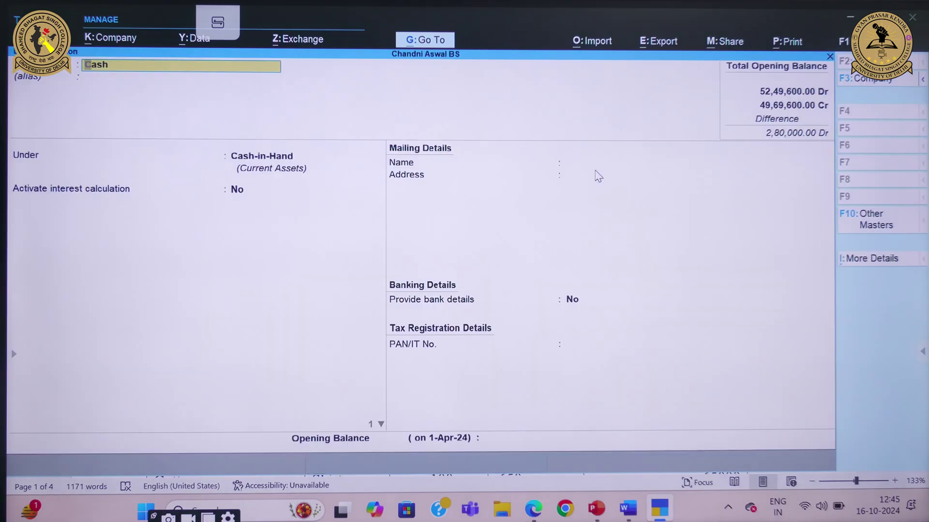
pyautogui.click(495, 442)
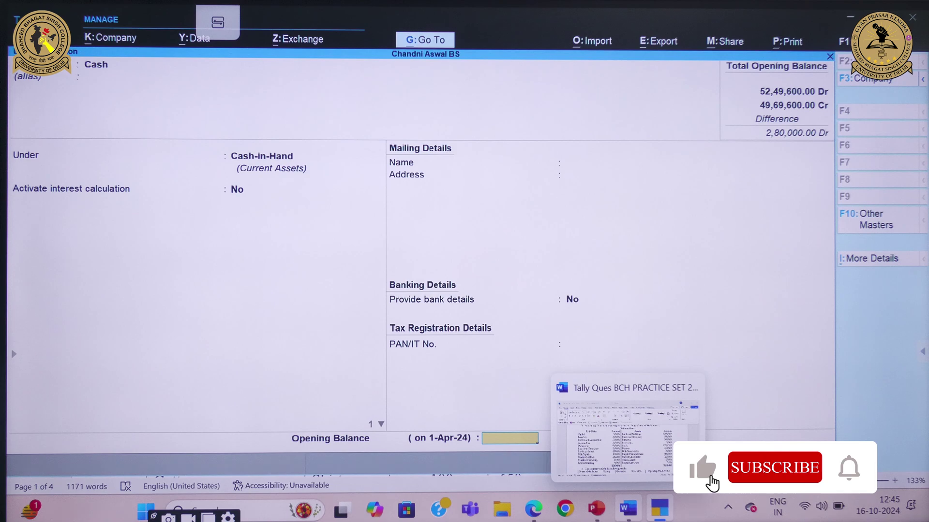
pyautogui.click(629, 505)
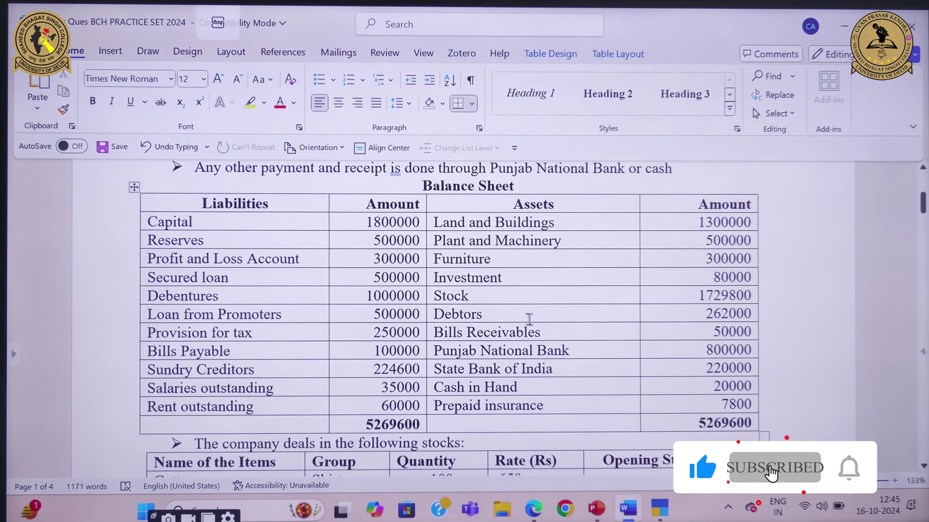
pyautogui.moveTo(660, 508)
pyautogui.click(672, 434)
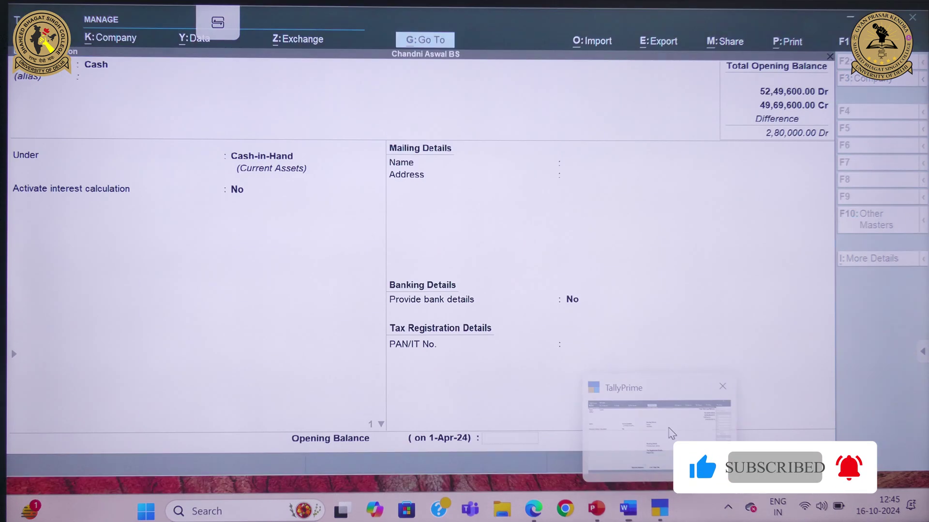
pyautogui.write('20000')
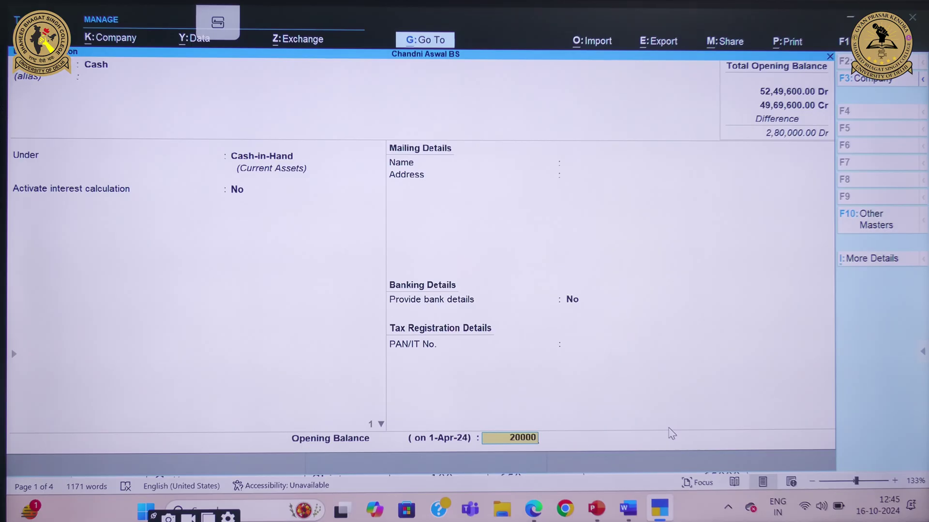
pyautogui.press('Return')
pyautogui.press('Return')
pyautogui.press('Return')
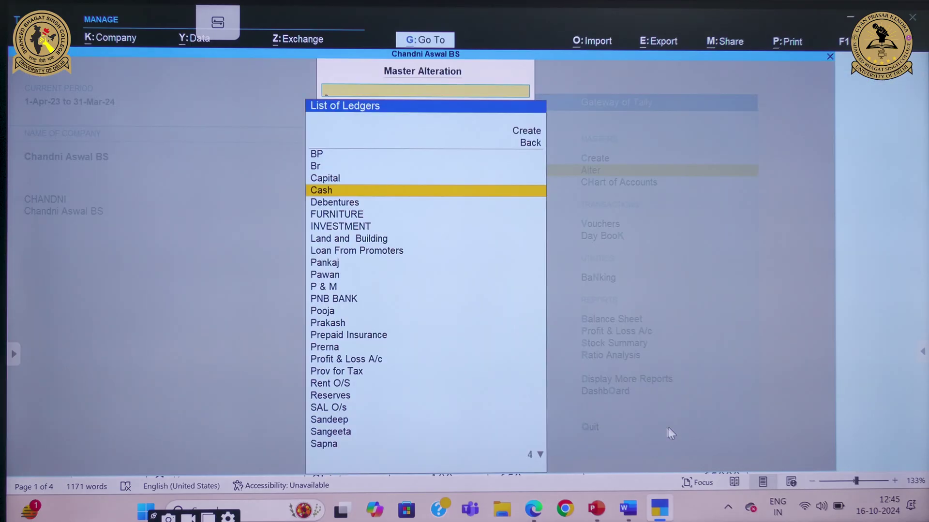
# Alter the Profit & Loss A/c ledger to a 3,00,000 opening balance
pyautogui.click(628, 507)
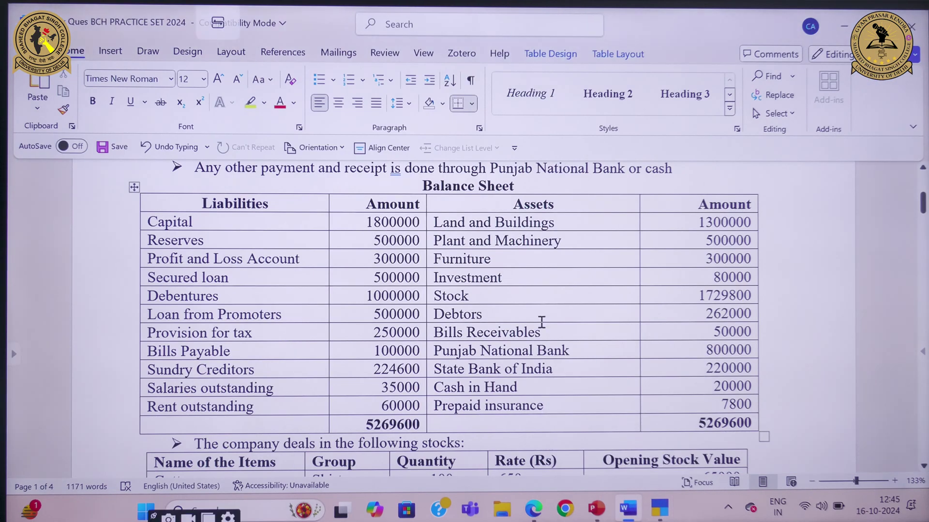
pyautogui.moveTo(382, 263); pyautogui.dragTo(373, 263)
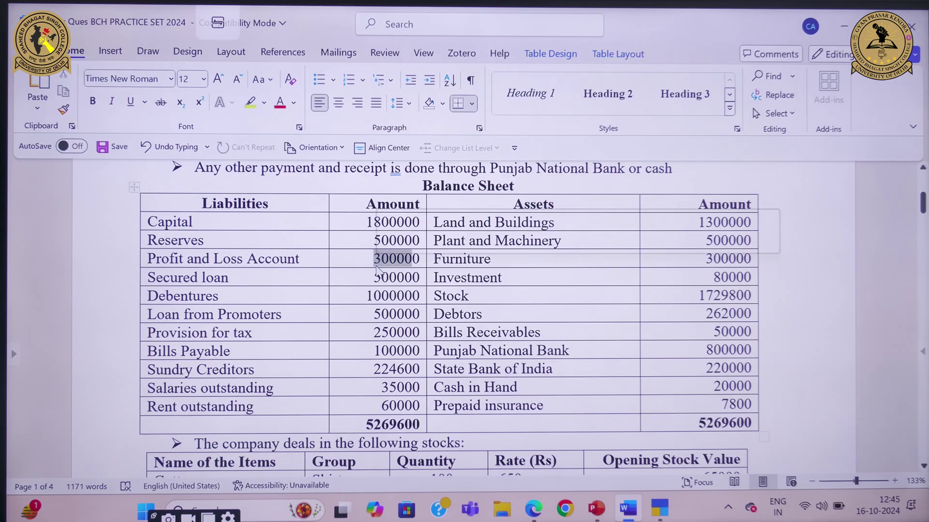
pyautogui.click(660, 513)
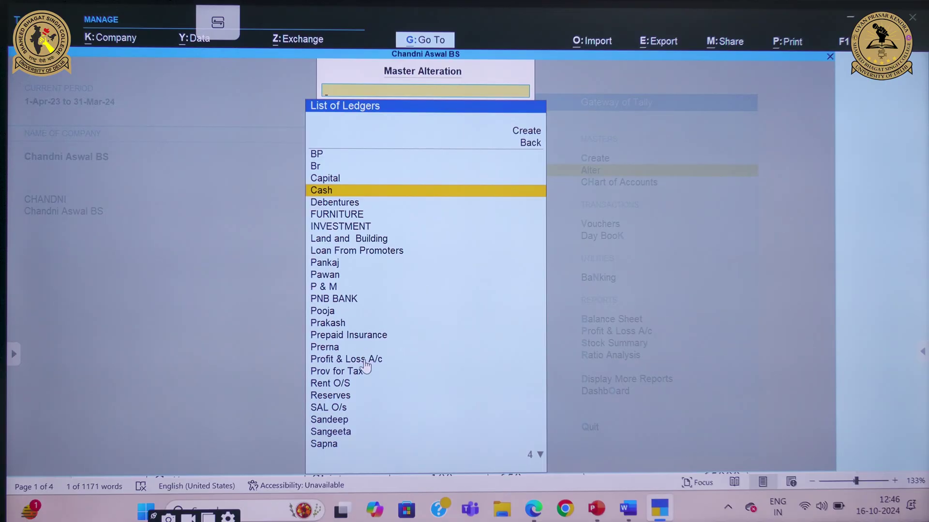
pyautogui.click(365, 360)
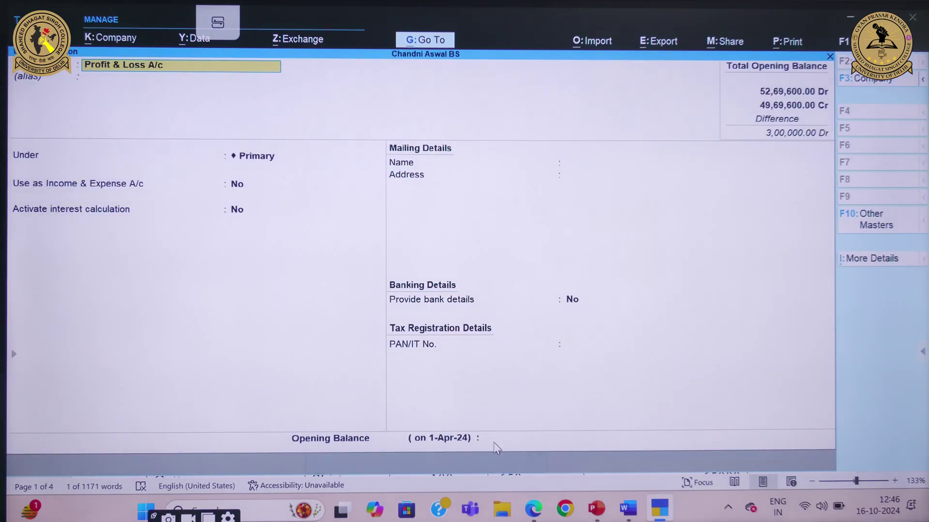
pyautogui.click(495, 438)
pyautogui.write('300000')
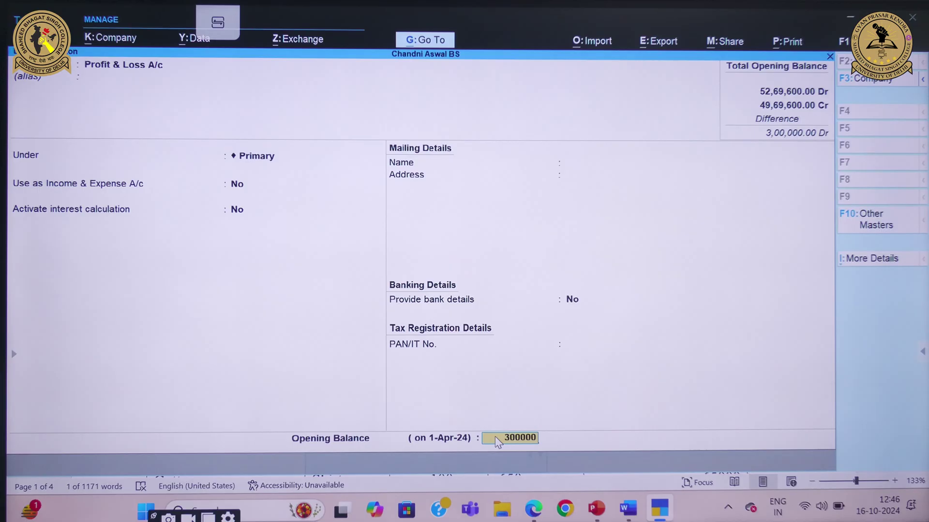
pyautogui.press('Return')
pyautogui.press('Return')
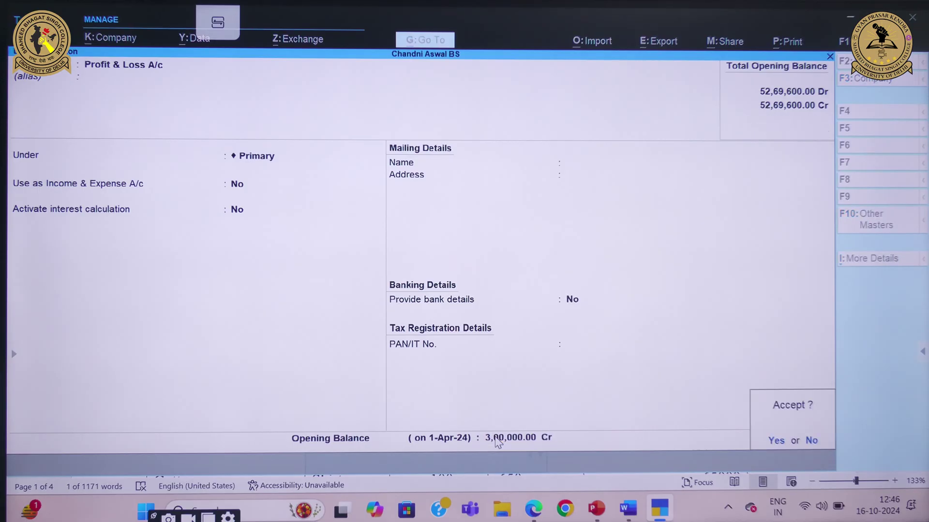
pyautogui.press('Return')
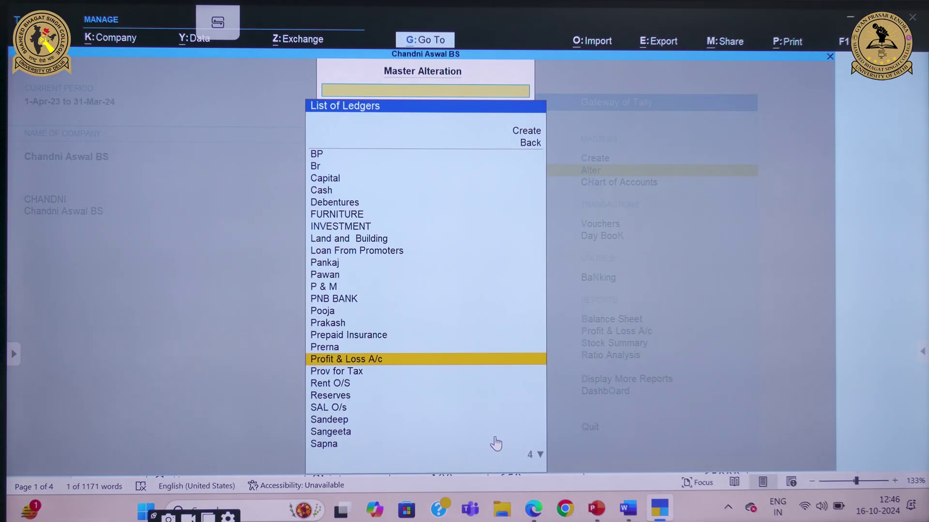
# Open the Balance Sheet in detailed view showing sub-groups
pyautogui.press('Escape')
pyautogui.press('Escape')
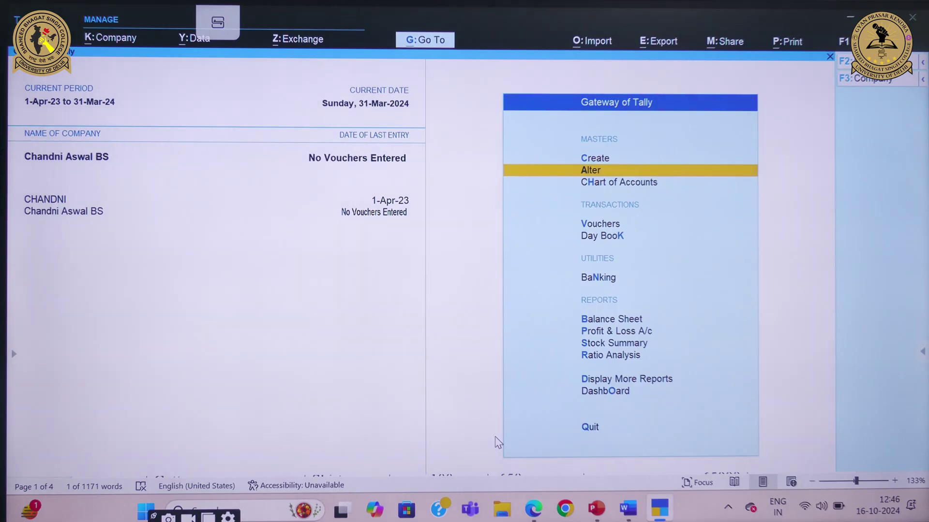
pyautogui.click(623, 321)
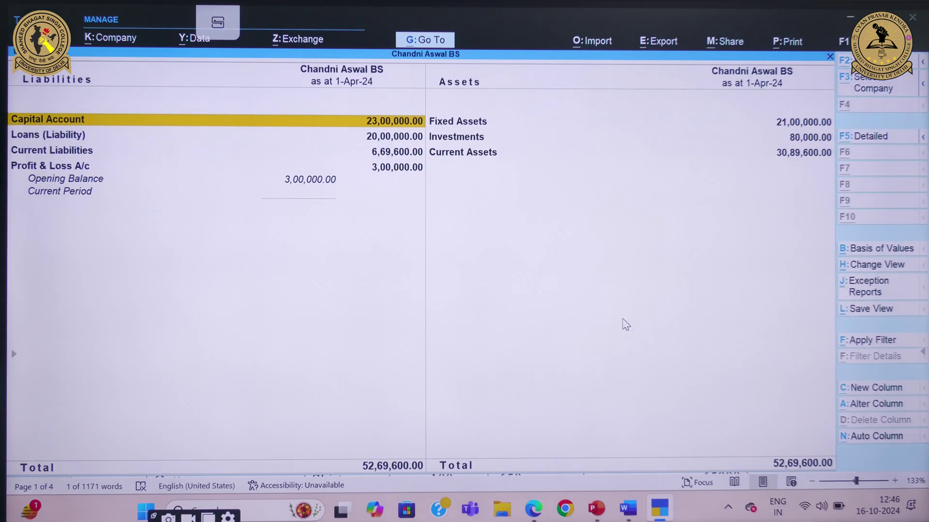
pyautogui.hotkey('alt', 'F5')
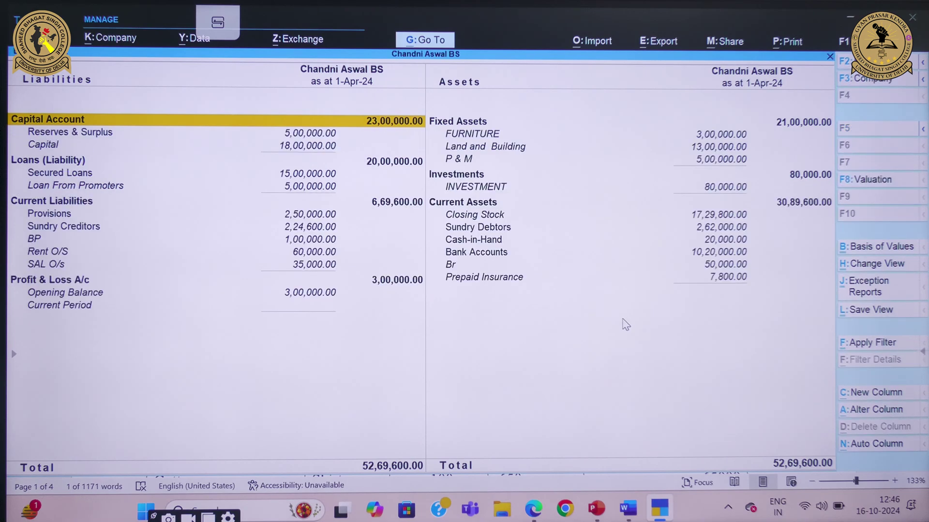